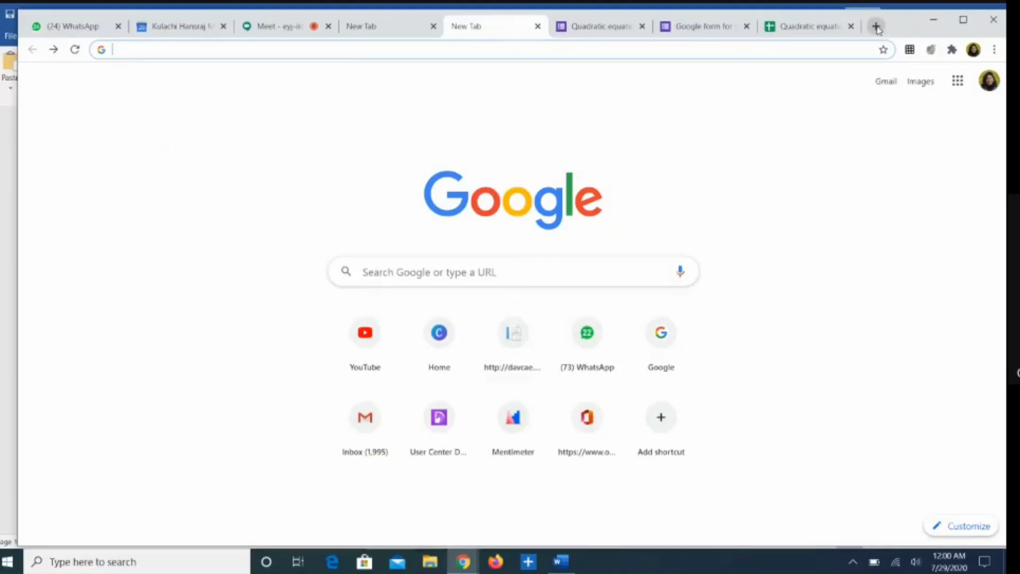
# Step: Open Google Drive's My Drive in a new Chrome tab via the Google apps grid
pyautogui.click(876, 27)
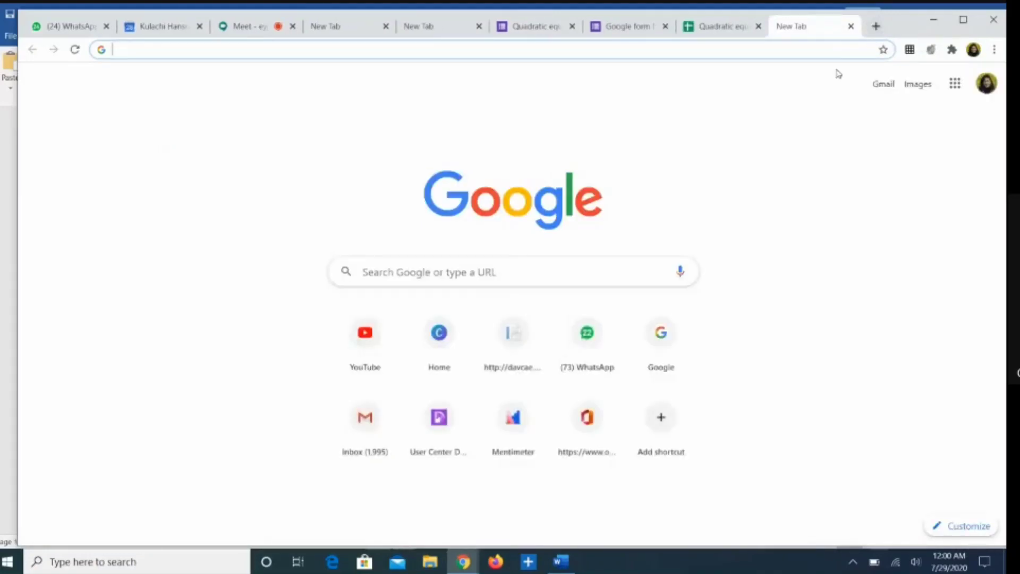
pyautogui.click(963, 89)
pyautogui.click(954, 85)
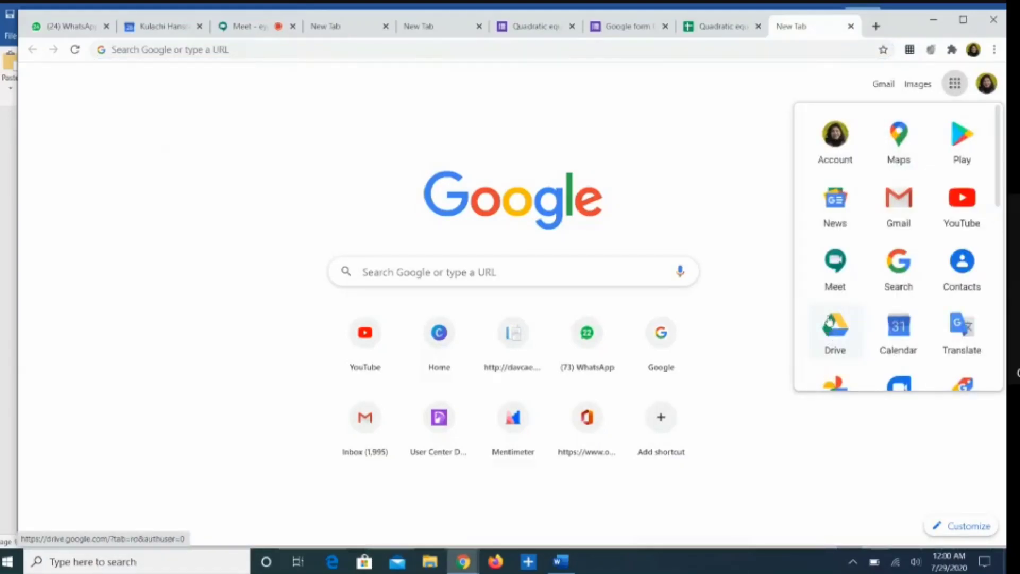
pyautogui.click(837, 332)
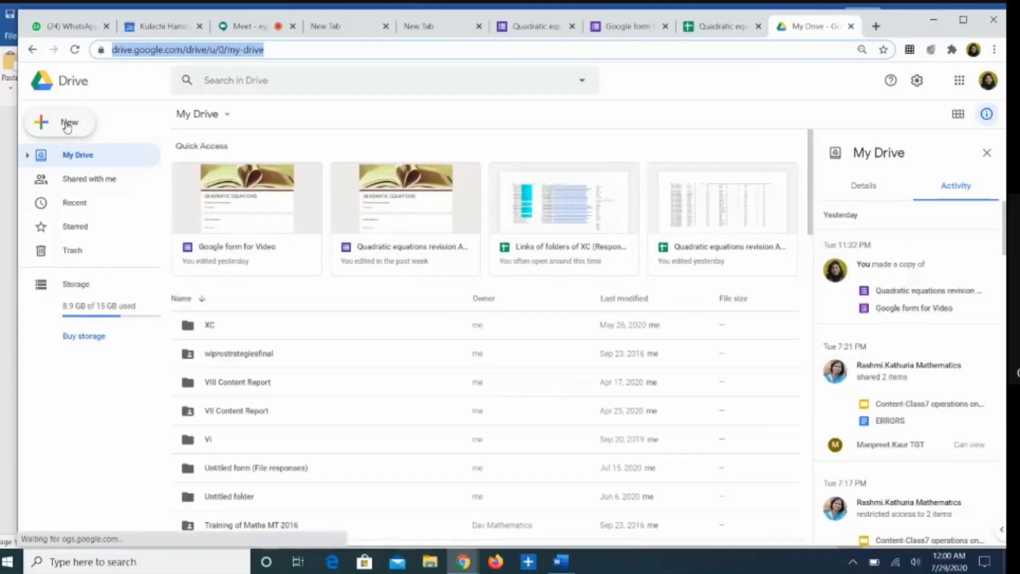
# Step: Create a new Google Form in Drive using the Assessment template
pyautogui.click(68, 126)
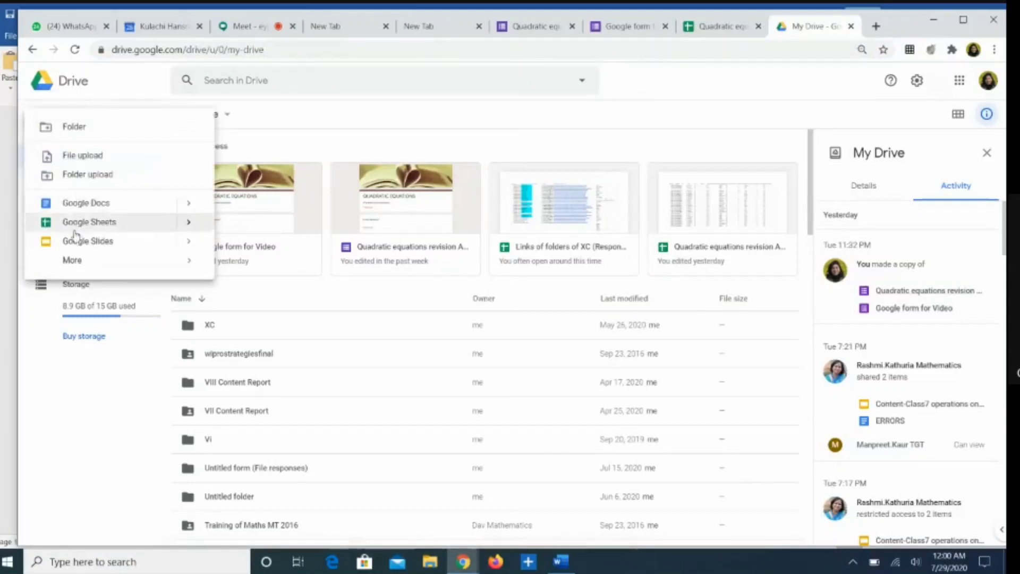
pyautogui.moveTo(75, 264)
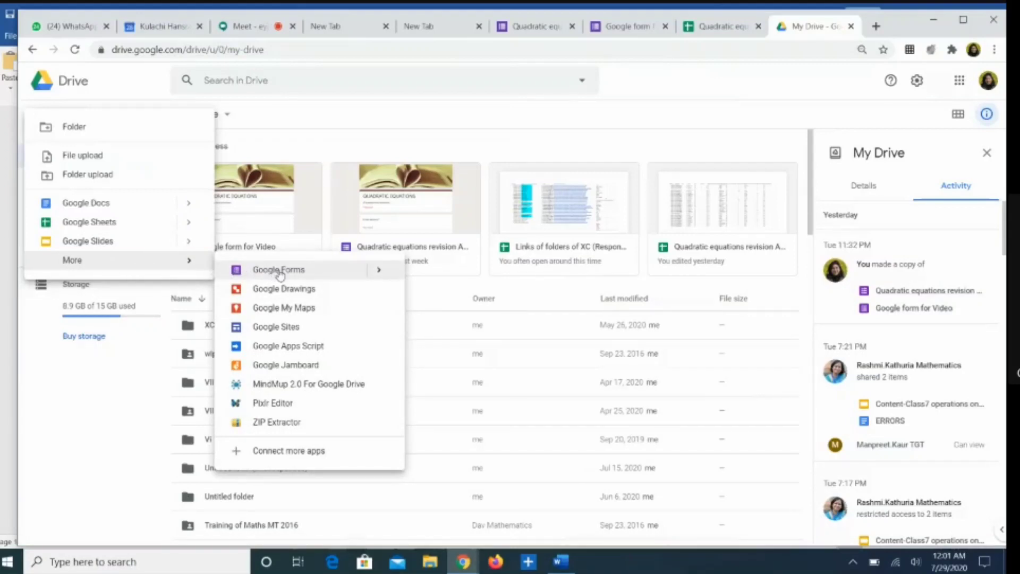
pyautogui.click(315, 272)
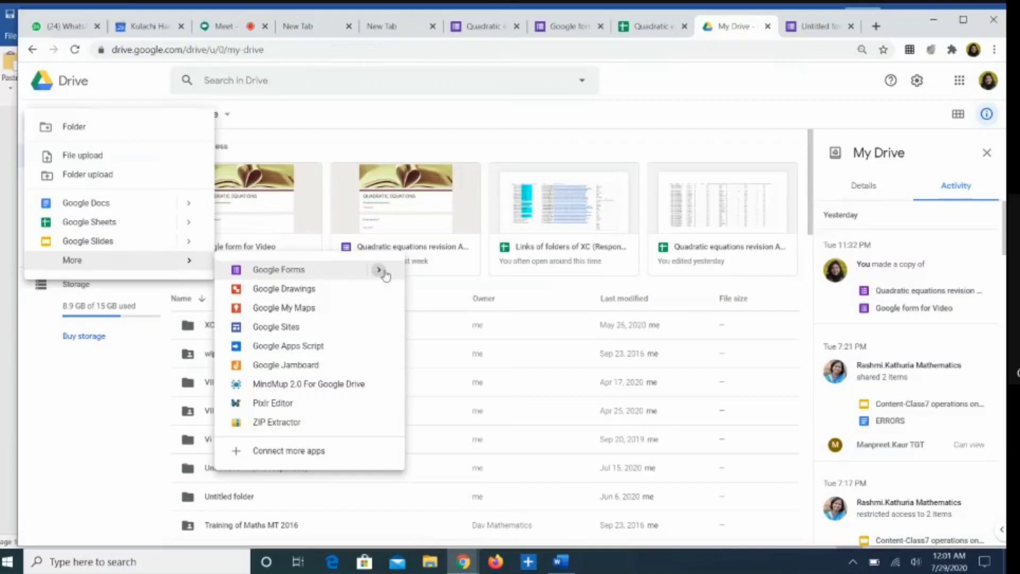
pyautogui.moveTo(380, 272)
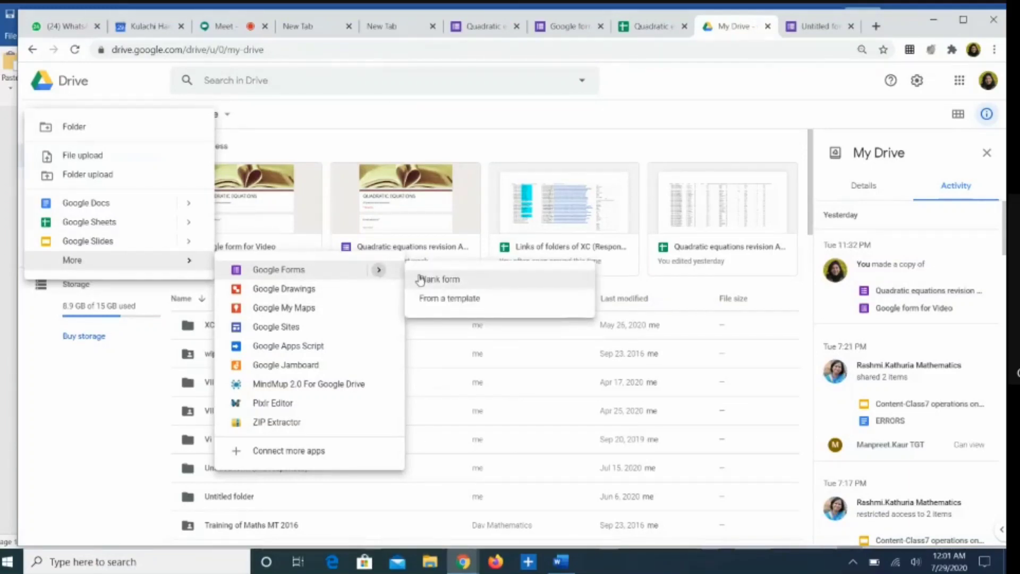
pyautogui.click(428, 301)
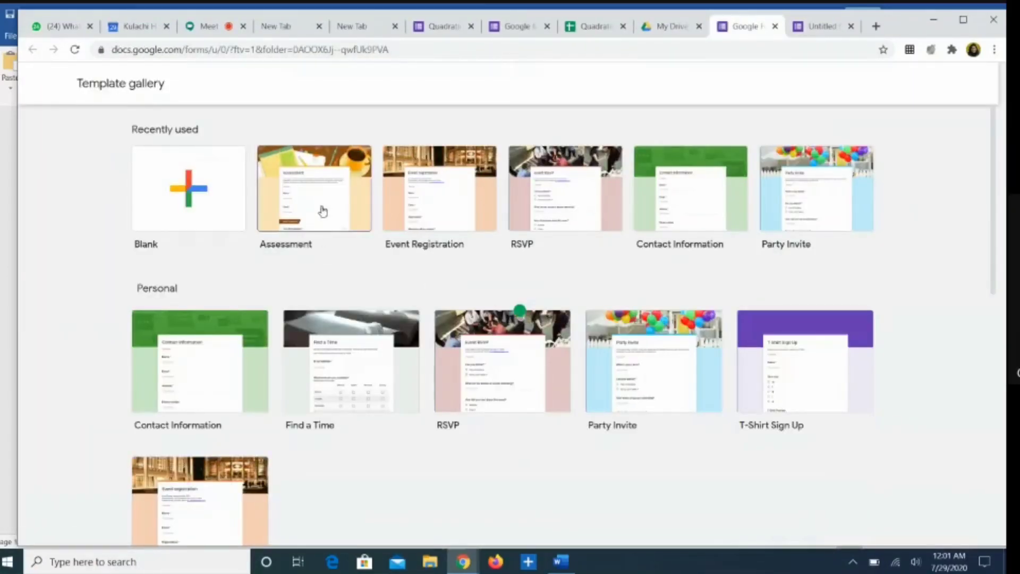
pyautogui.click(321, 208)
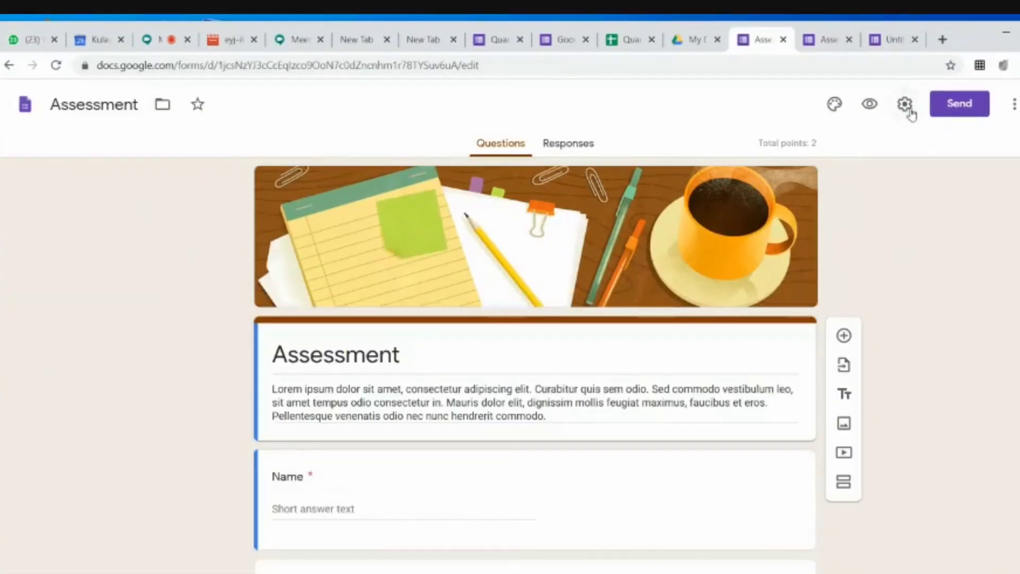
# Step: Turn on email collection, set the confirmation message to 'Response submitted', and save the settings
pyautogui.click(905, 106)
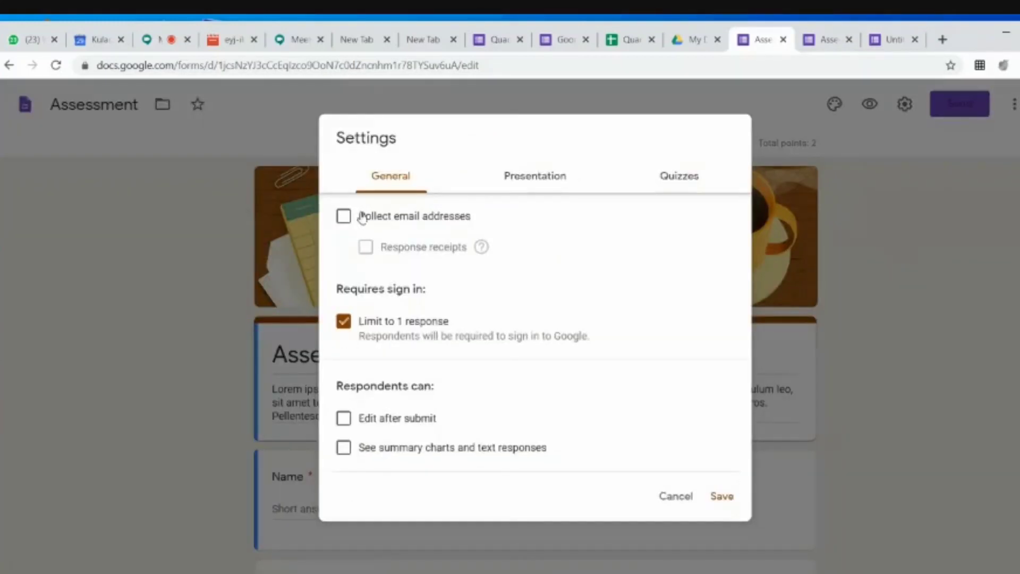
pyautogui.click(343, 216)
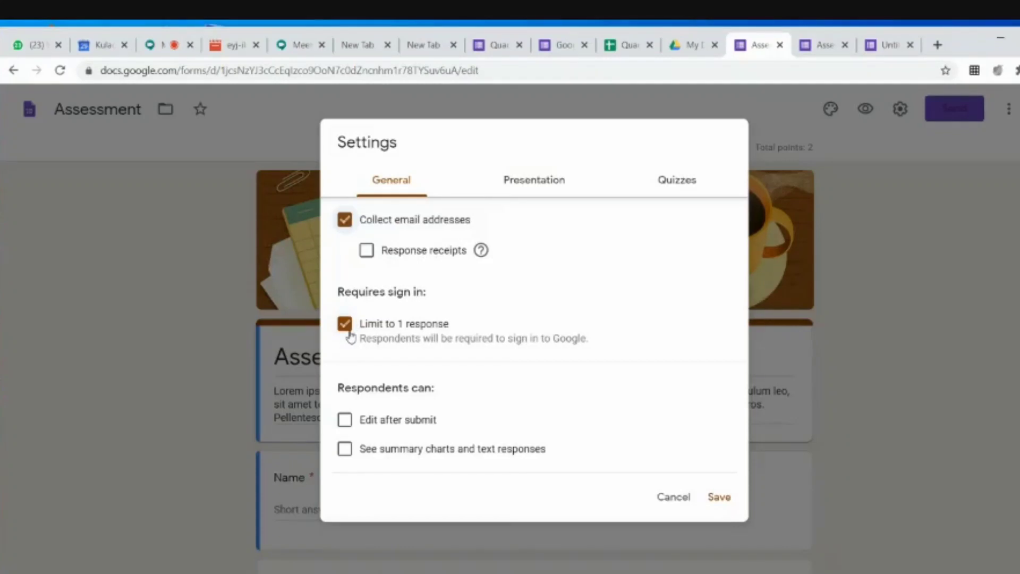
pyautogui.click(507, 194)
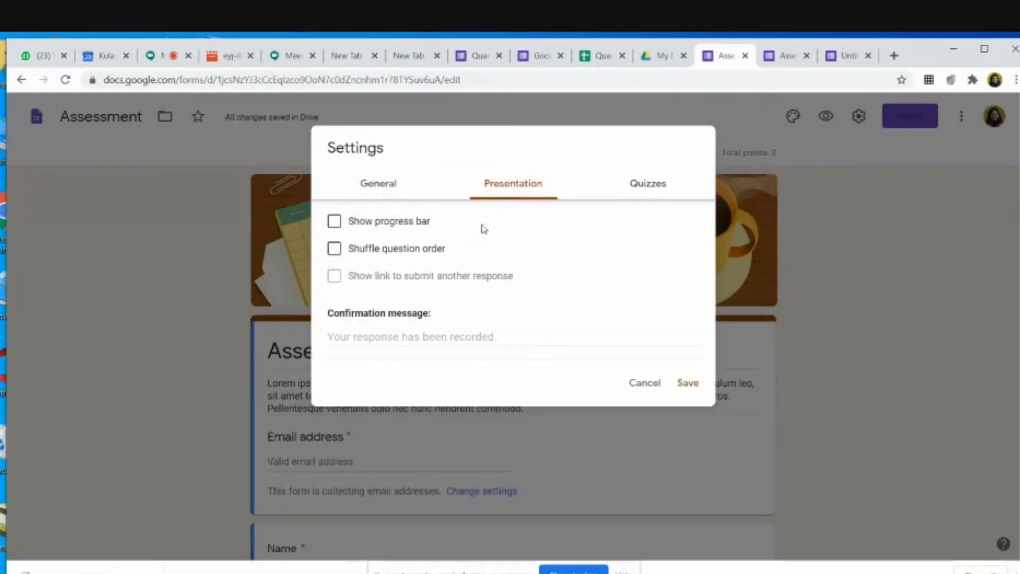
pyautogui.click(347, 332)
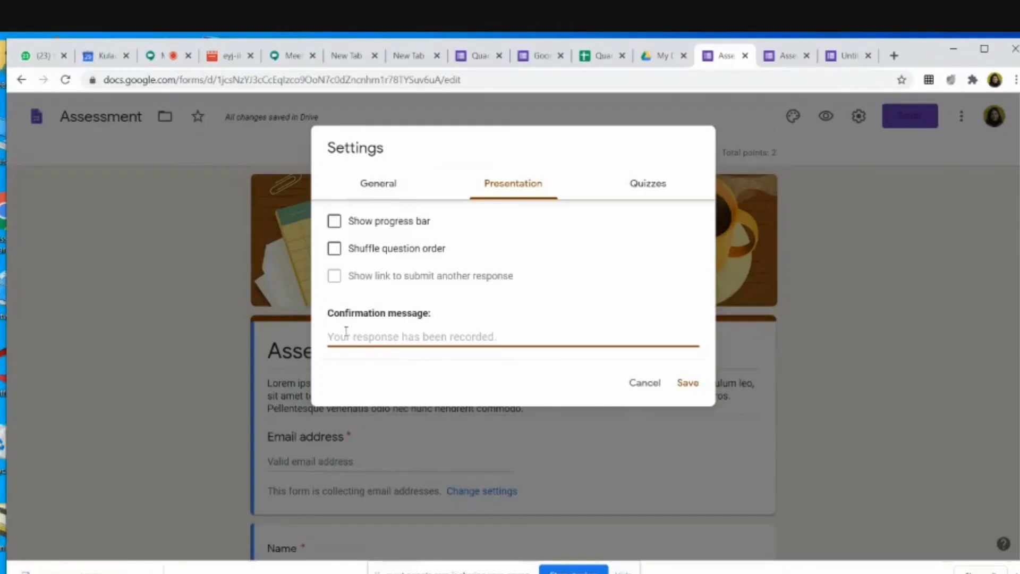
pyautogui.write('R')
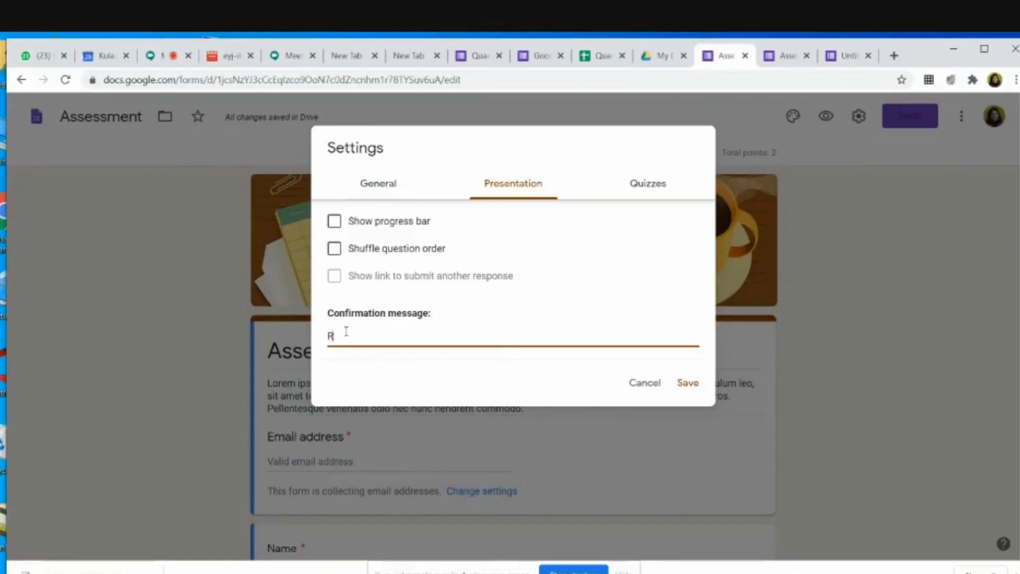
pyautogui.write('esponse submitted')
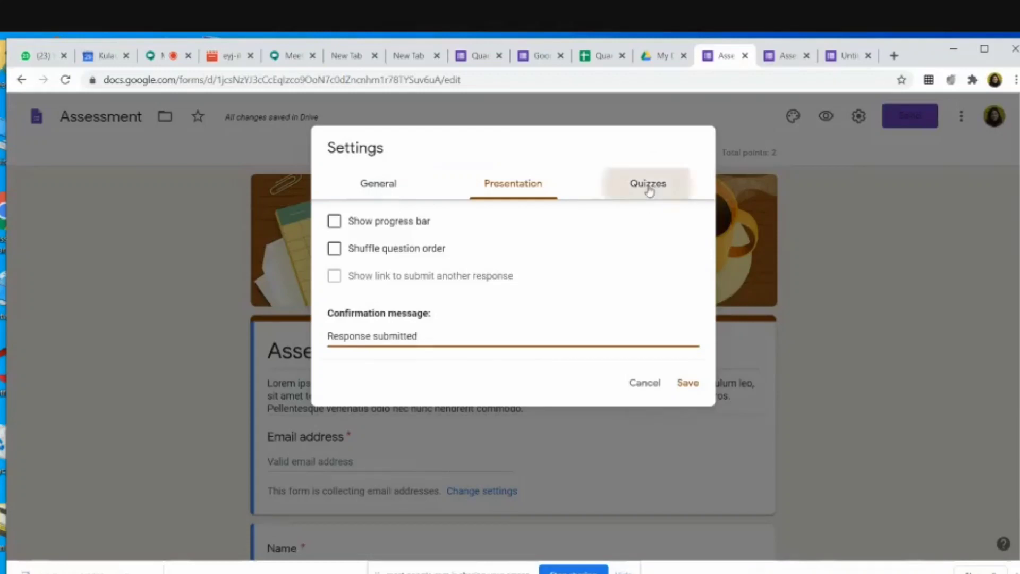
pyautogui.click(649, 189)
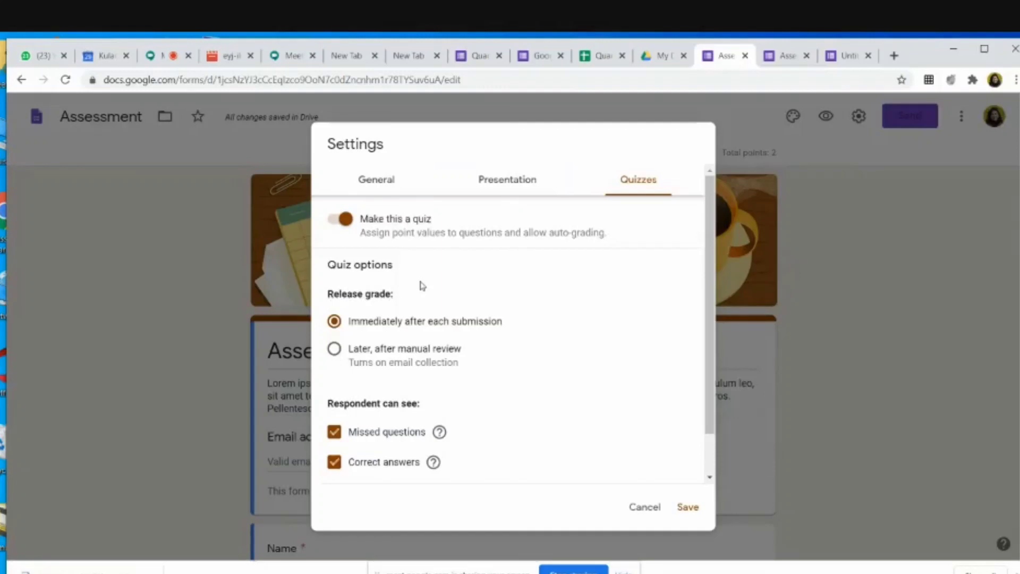
pyautogui.click(686, 508)
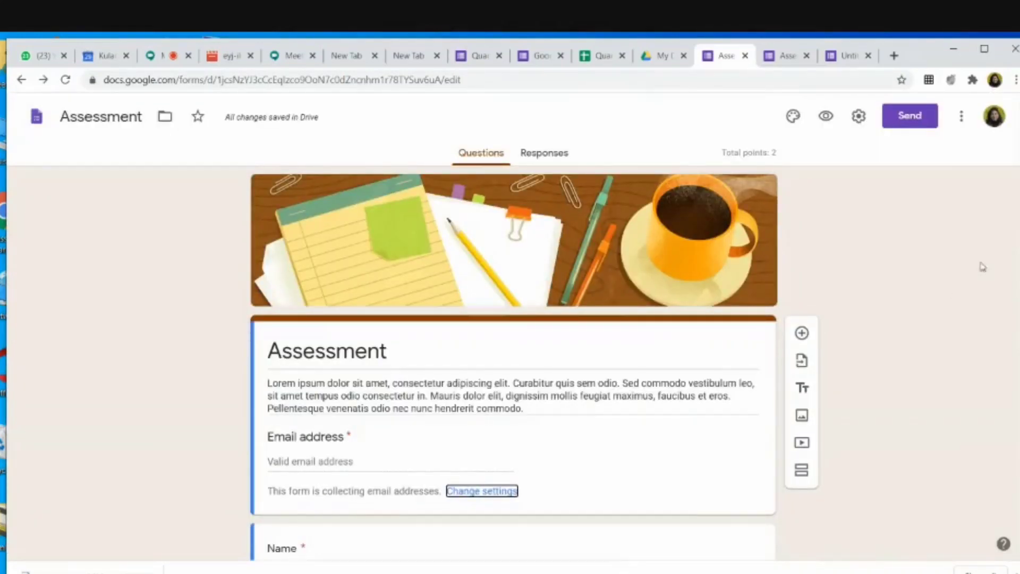
# Step: Delete the placeholder description and rename the form title from Assessment to 'Quadratic Equations'
pyautogui.scroll(-3, 534, 361)
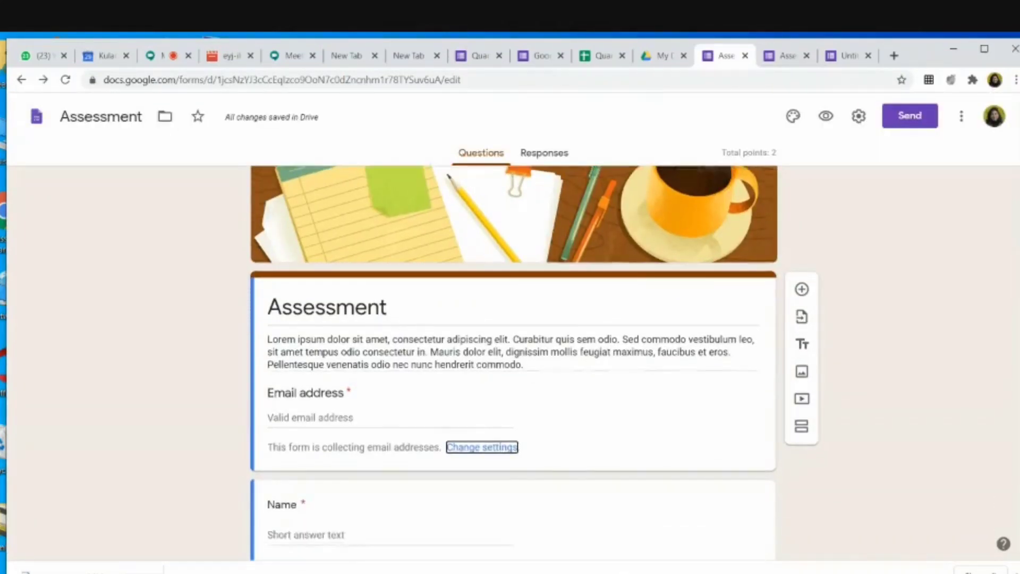
pyautogui.scroll(2, 472, 326)
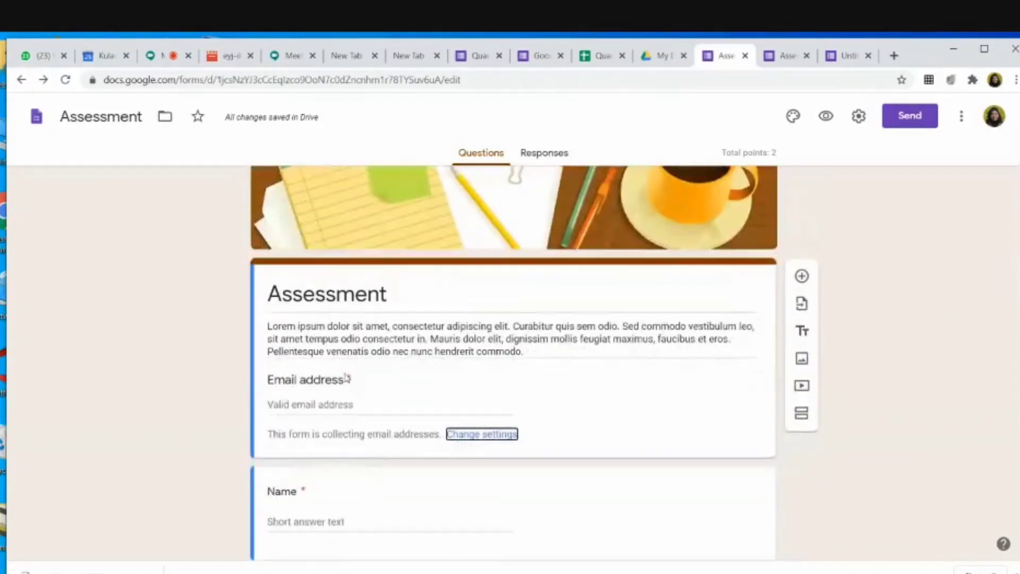
pyautogui.tripleClick(270, 325)
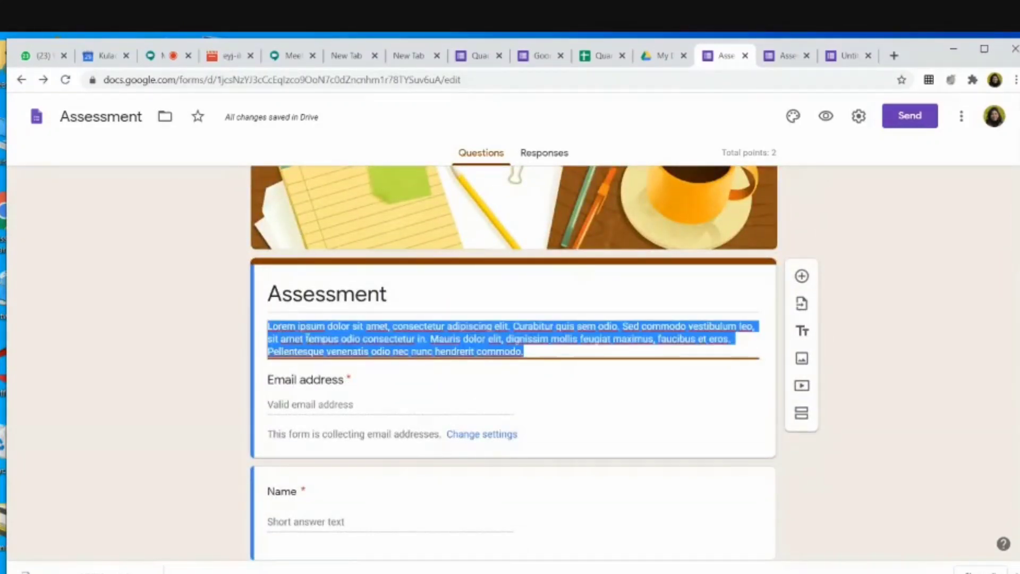
pyautogui.press('BackSpace')
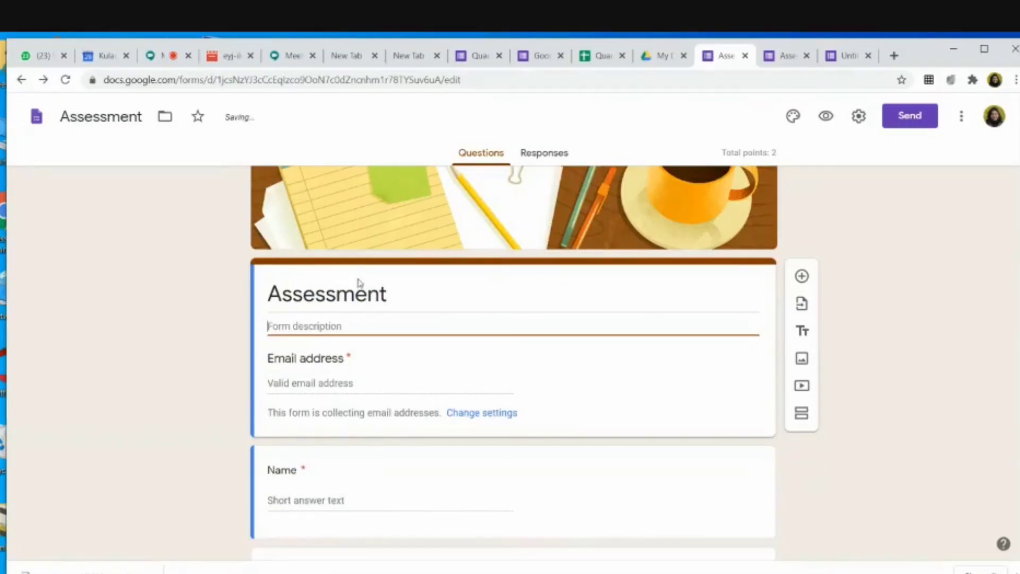
pyautogui.doubleClick(383, 288)
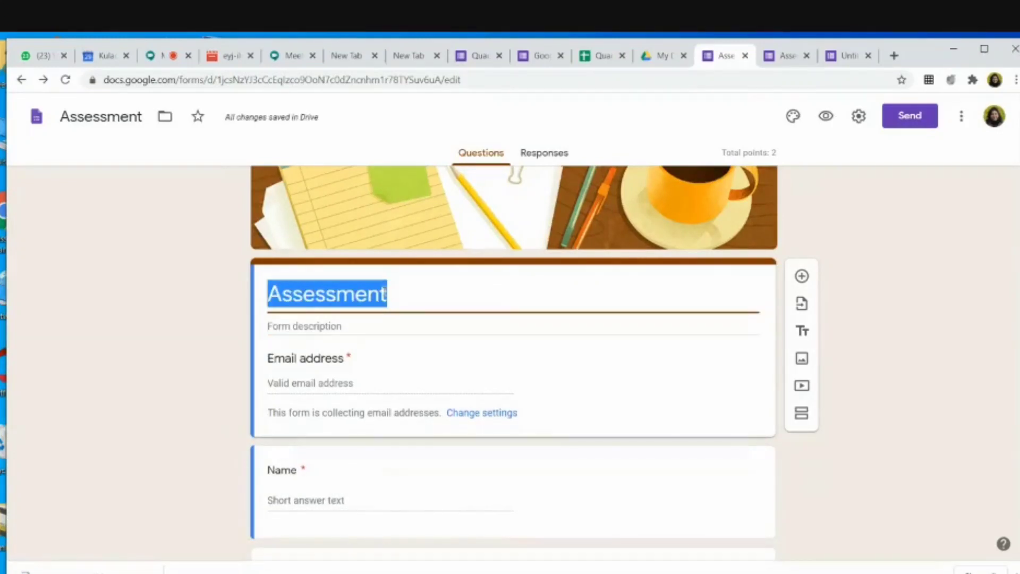
pyautogui.write('Quadratic ')
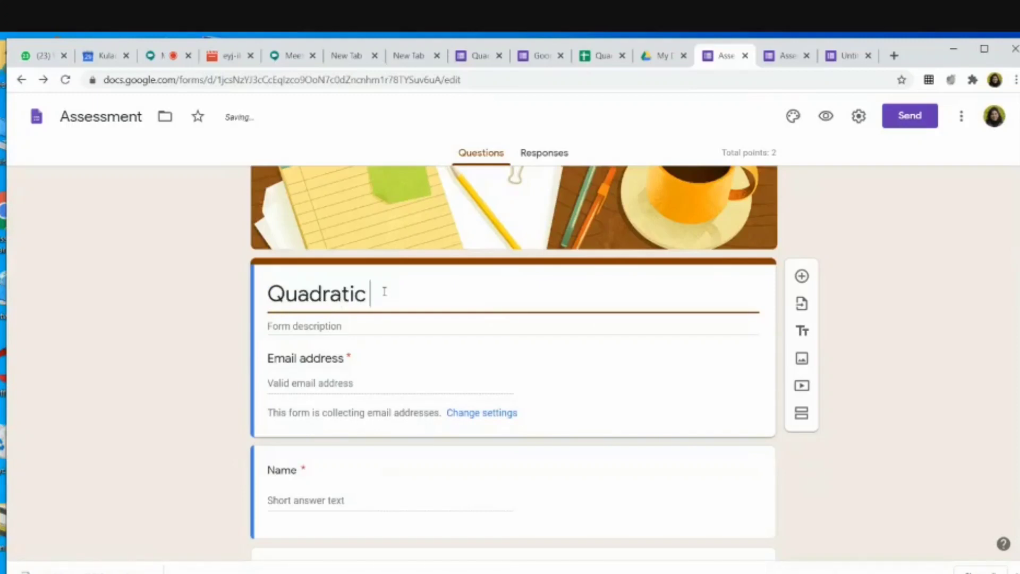
pyautogui.write('Equations')
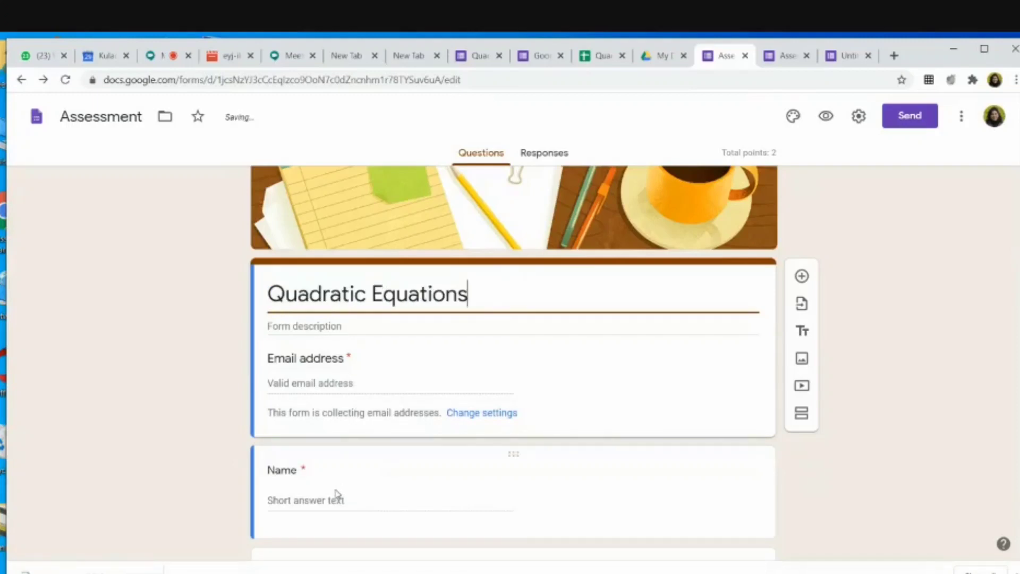
pyautogui.scroll(-3, 340, 494)
pyautogui.scroll(-1, 340, 491)
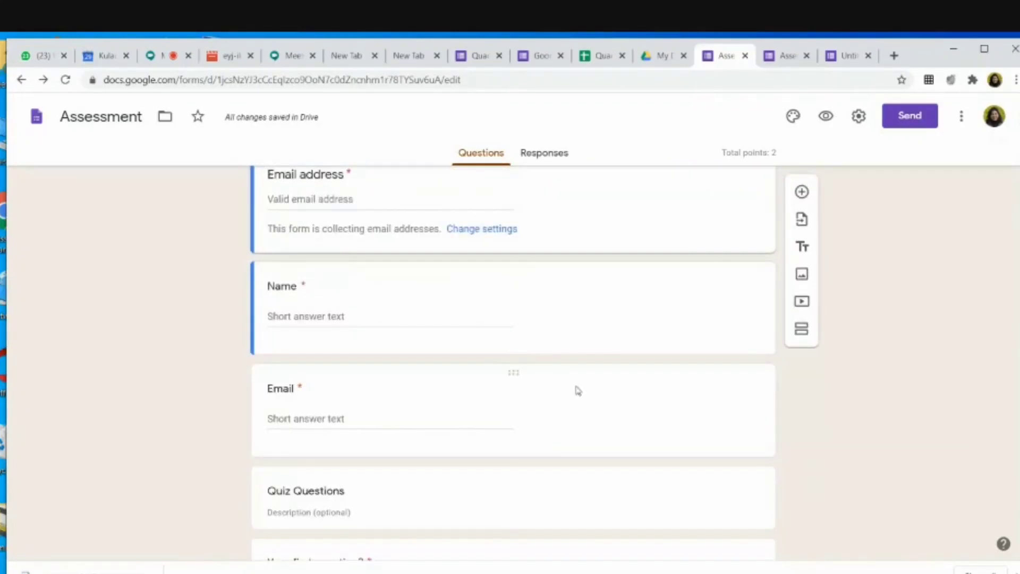
# Step: Delete the template's Email question and the Quiz Questions section header
pyautogui.click(763, 398)
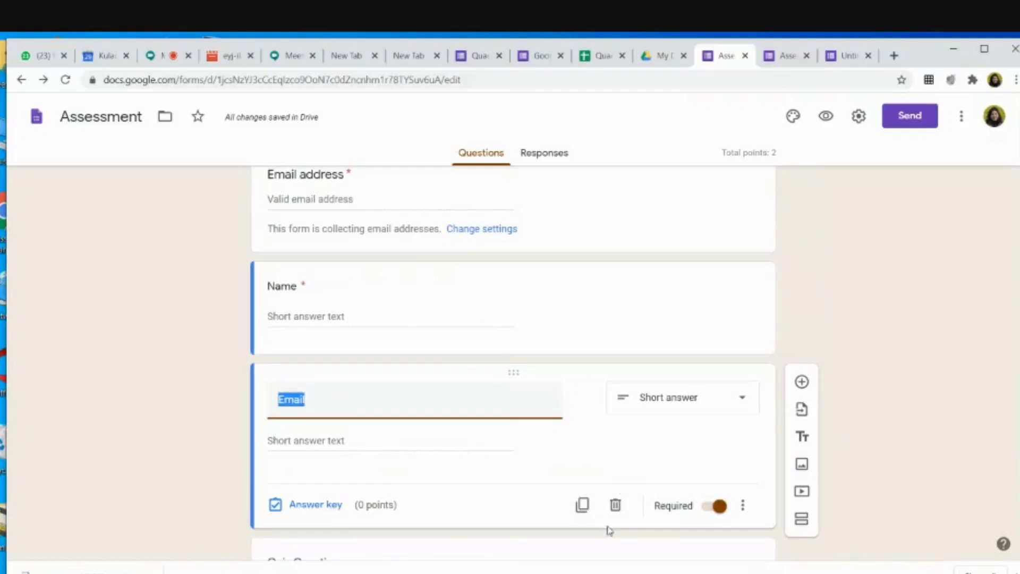
pyautogui.click(615, 506)
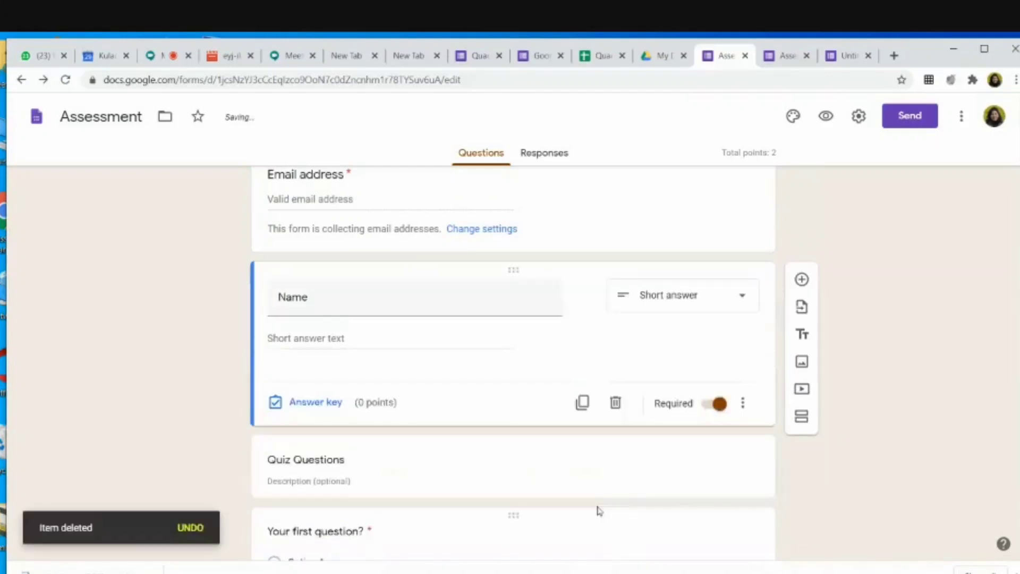
pyautogui.click(351, 460)
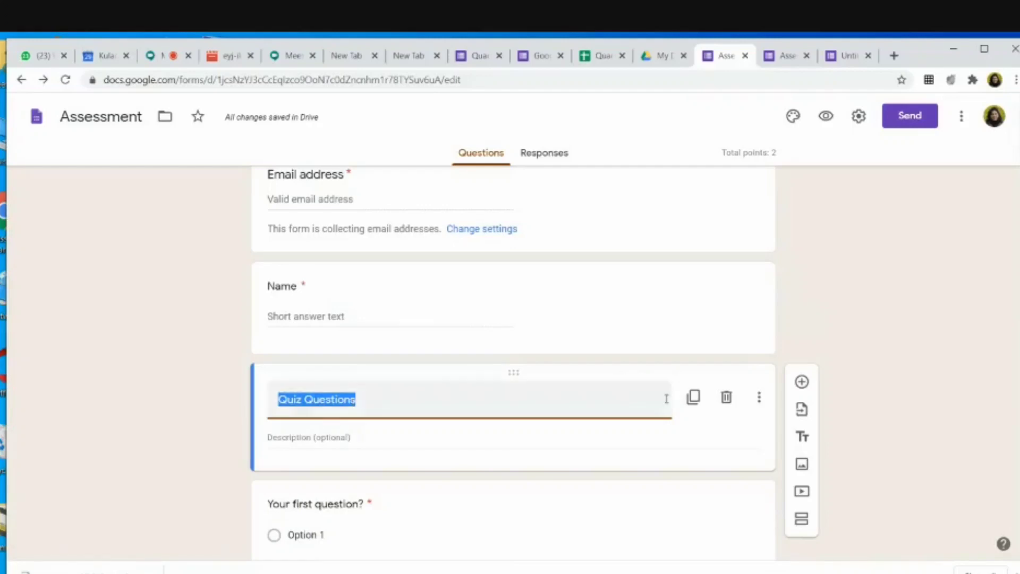
pyautogui.click(726, 399)
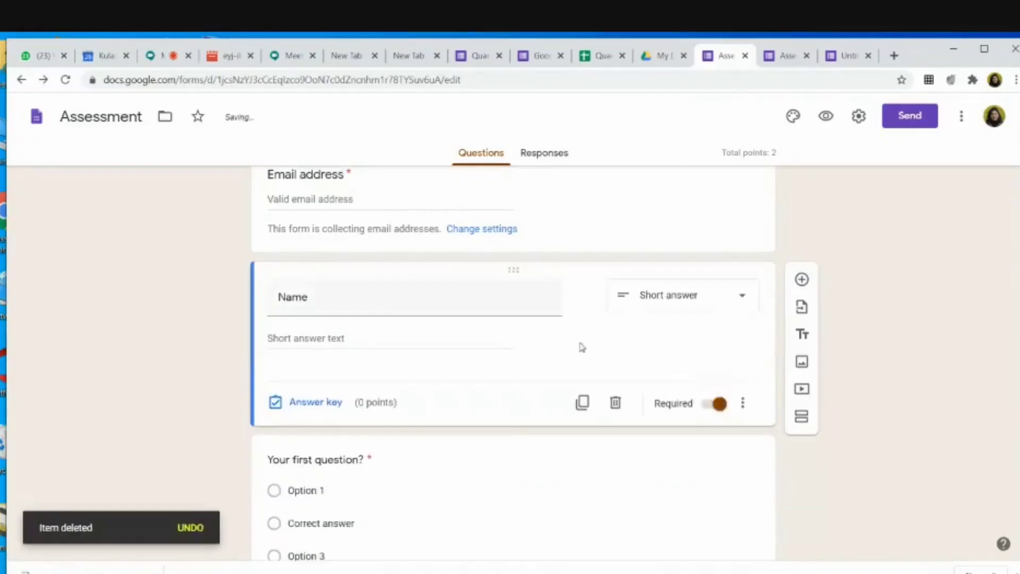
# Step: Add a new Class question below Name and set its type to Dropdown
pyautogui.click(802, 280)
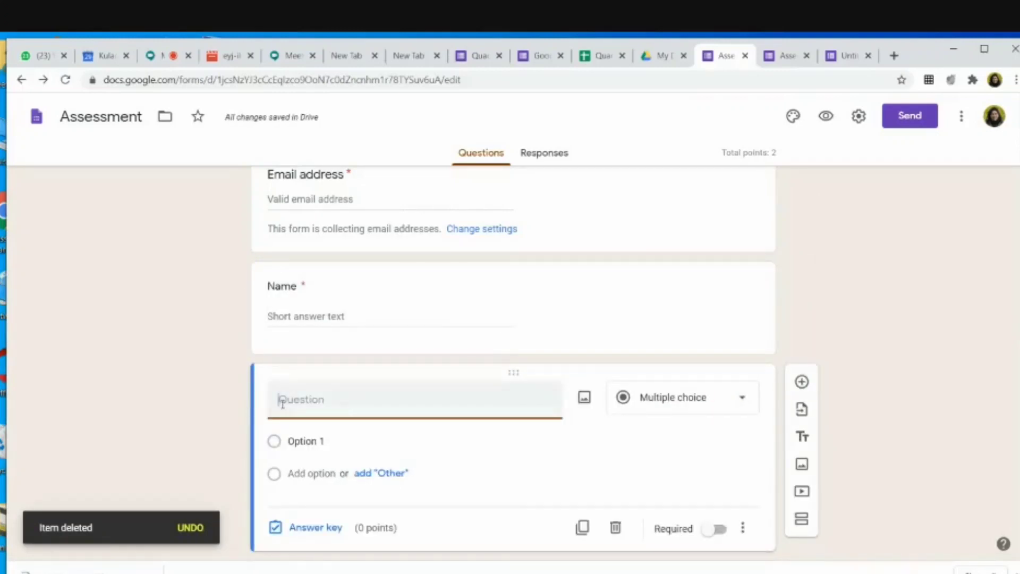
pyautogui.write('Q')
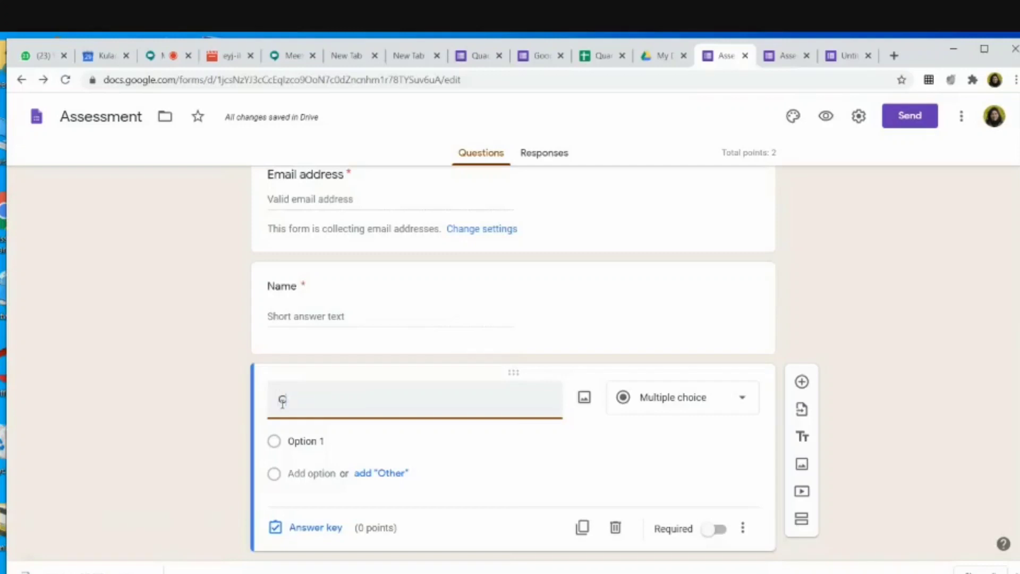
pyautogui.write('lass')
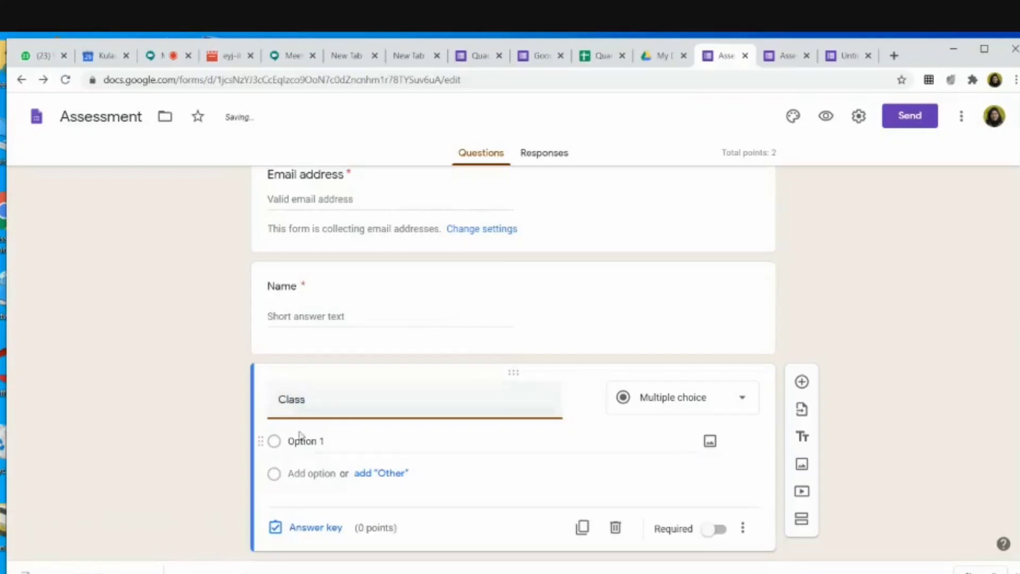
pyautogui.click(746, 400)
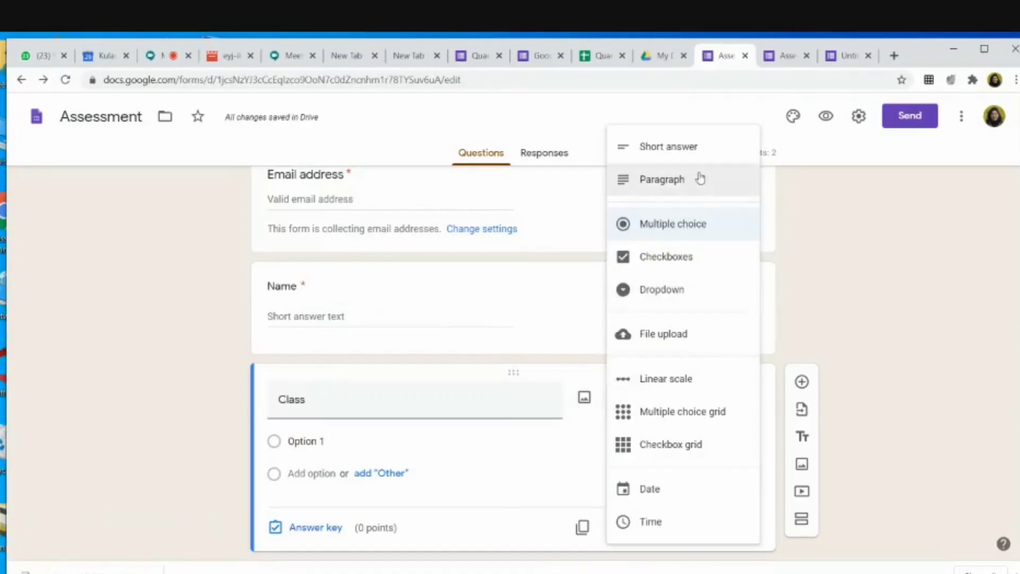
pyautogui.click(700, 152)
pyautogui.press('Escape')
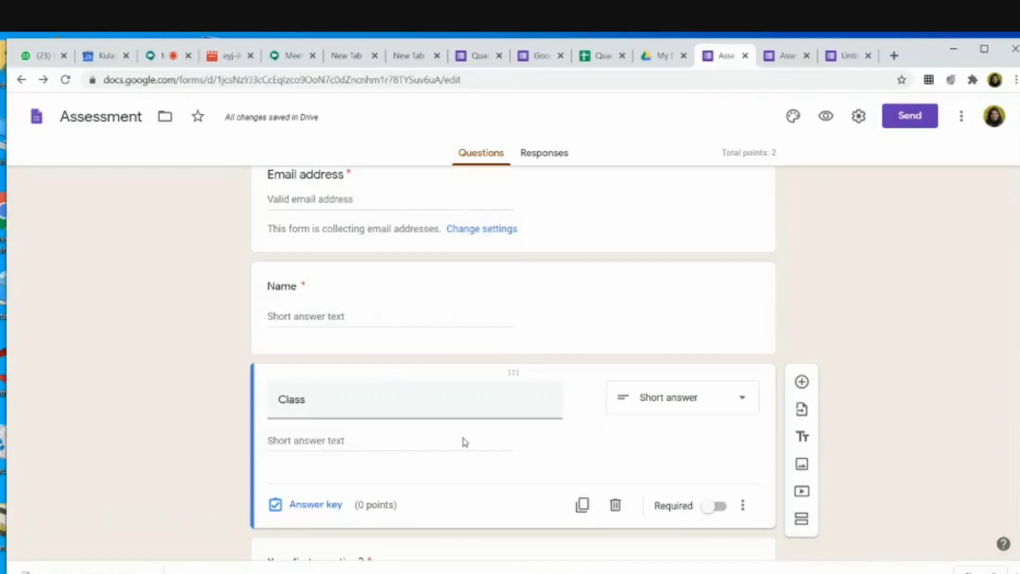
pyautogui.click(744, 403)
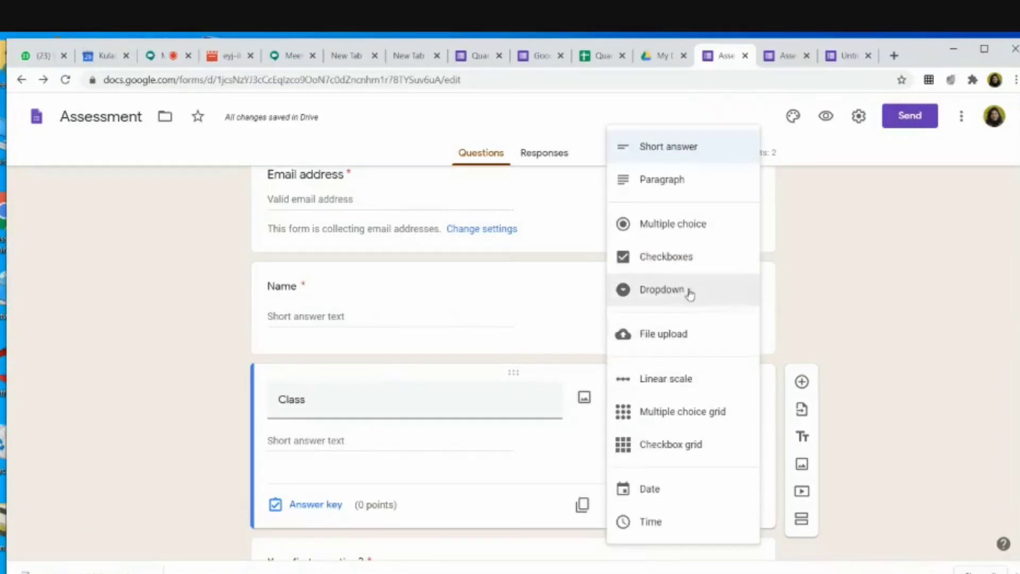
pyautogui.click(680, 295)
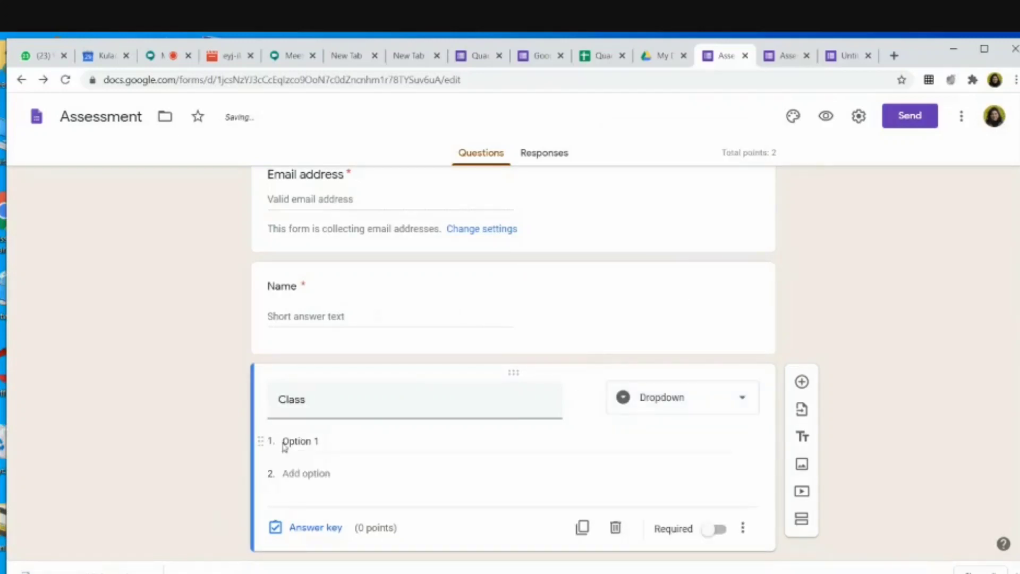
# Step: Enter the dropdown choices XA, XB, XC and XD
pyautogui.click(293, 441)
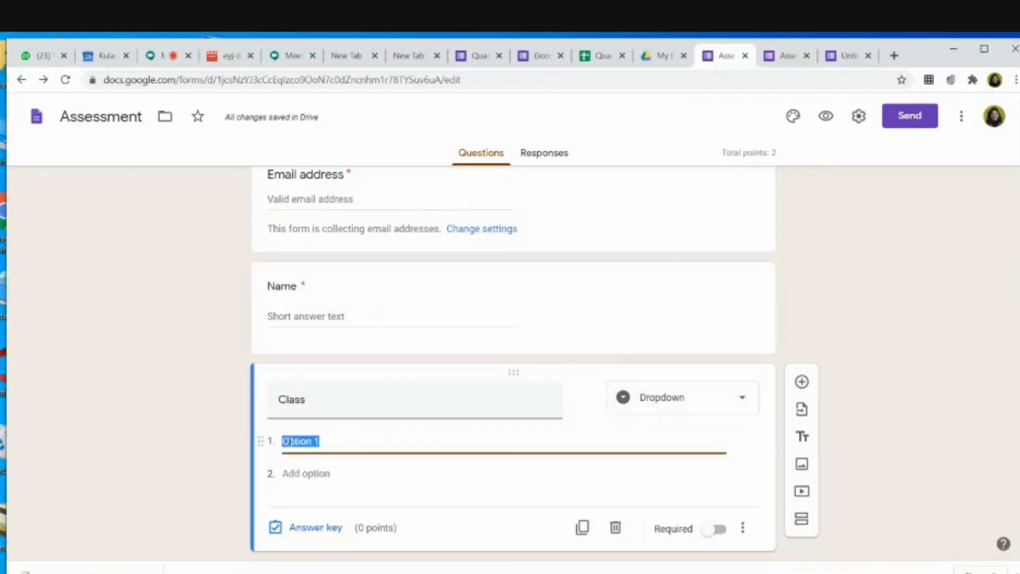
pyautogui.write('XA')
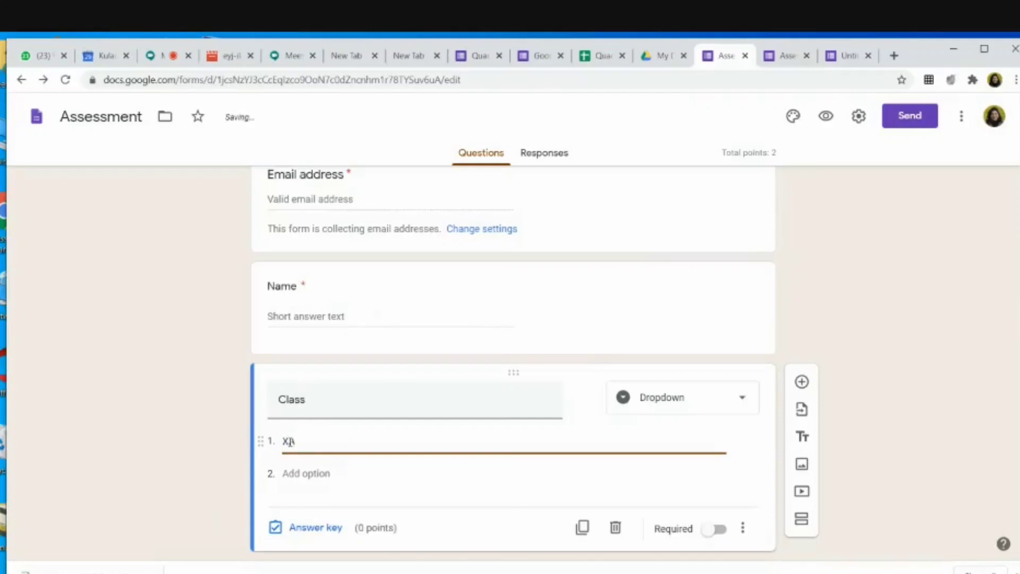
pyautogui.press('Return')
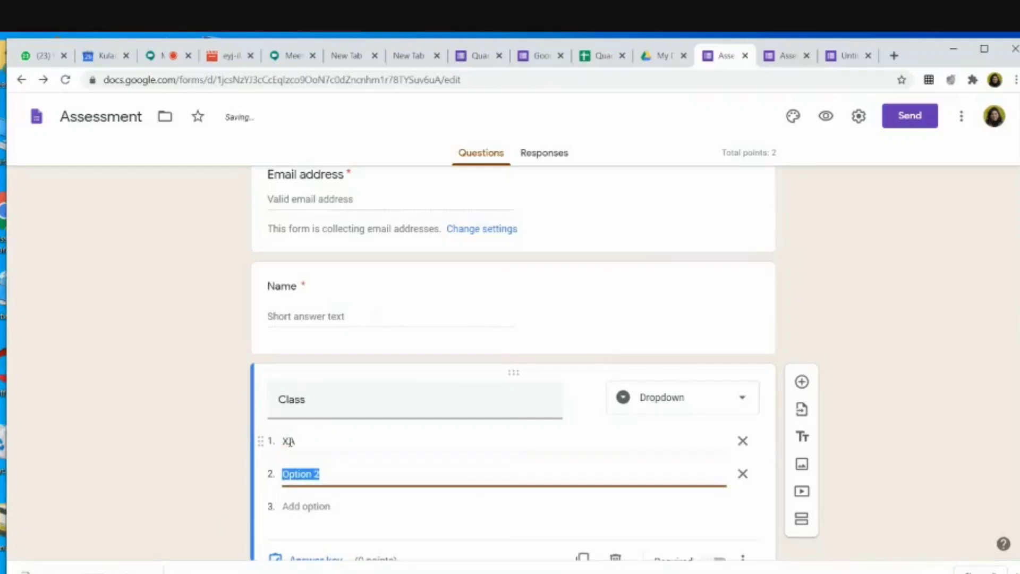
pyautogui.write('XB')
pyautogui.press('Return')
pyautogui.write('XC')
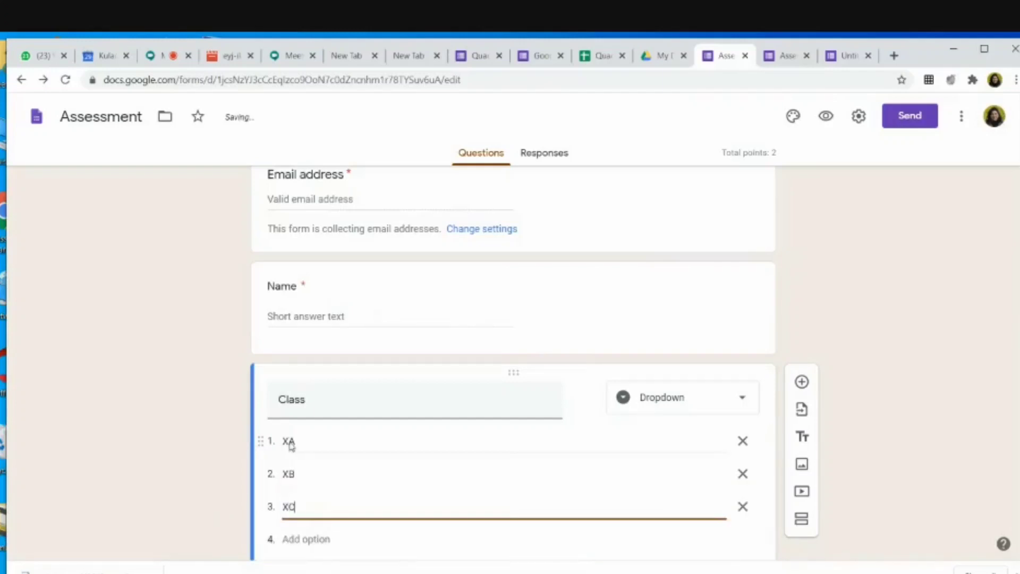
pyautogui.press('Return')
pyautogui.scroll(-3, 295, 404)
pyautogui.write('XD')
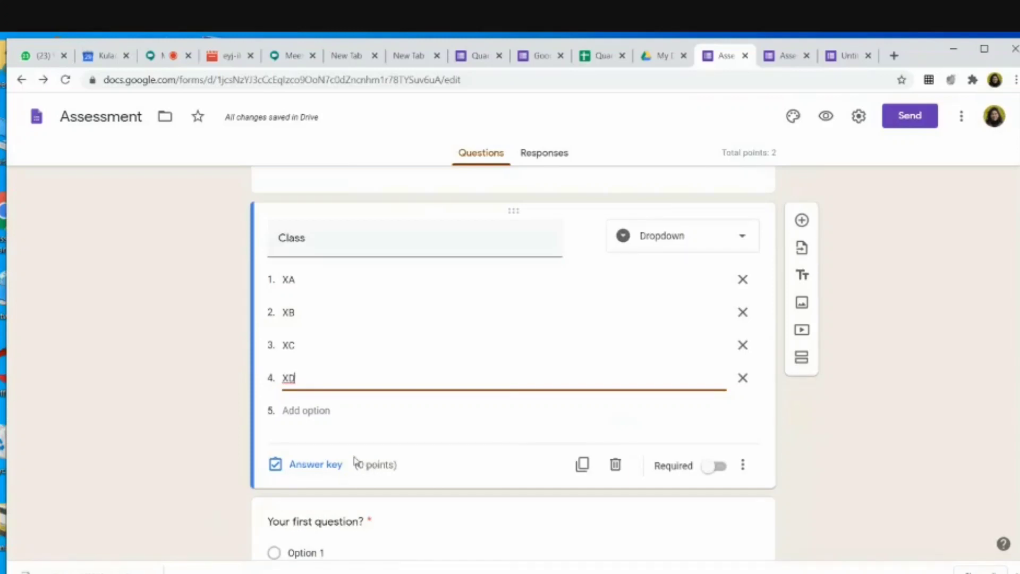
pyautogui.scroll(4, 355, 460)
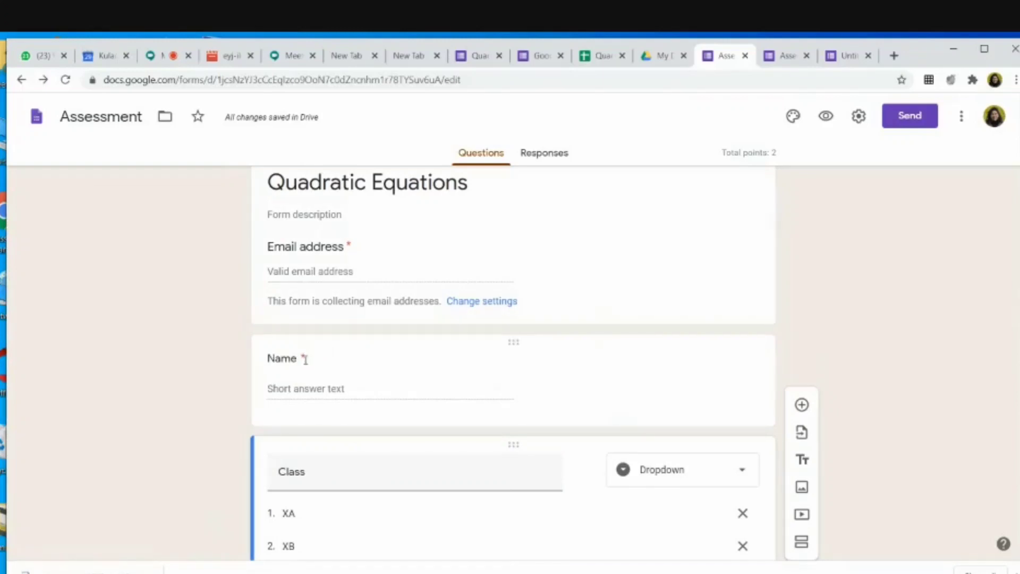
pyautogui.click(308, 364)
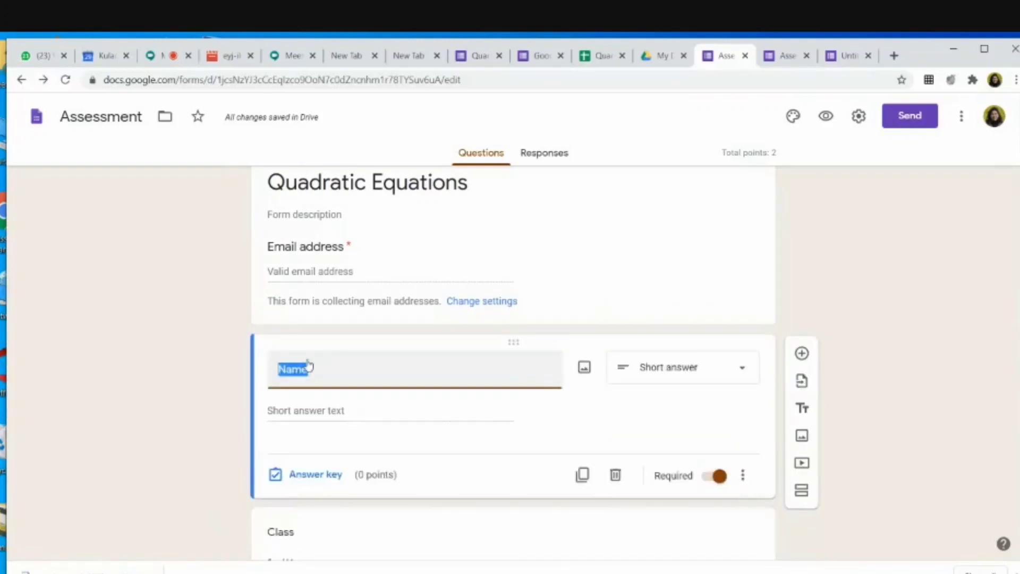
pyautogui.click(720, 476)
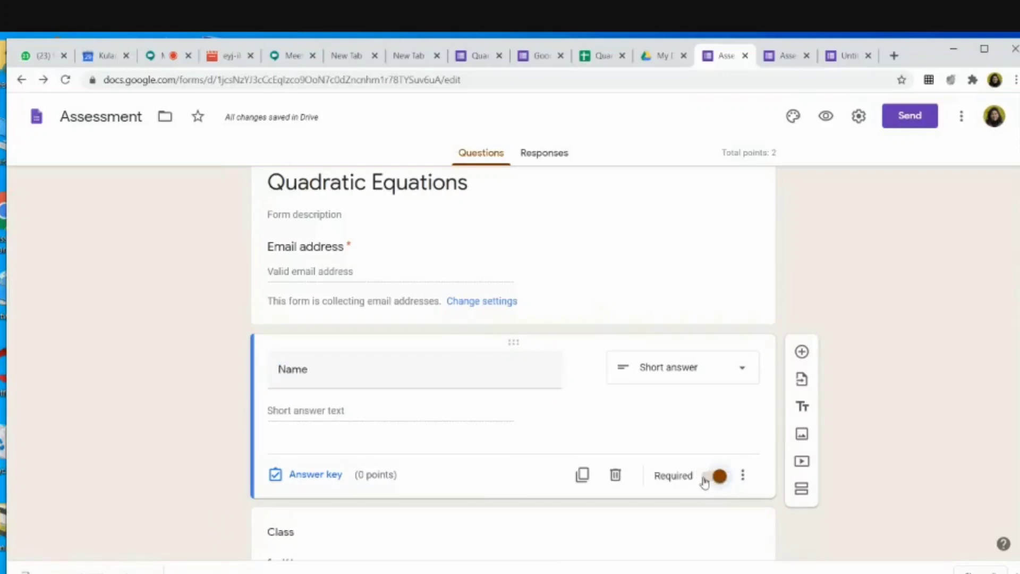
pyautogui.click(704, 481)
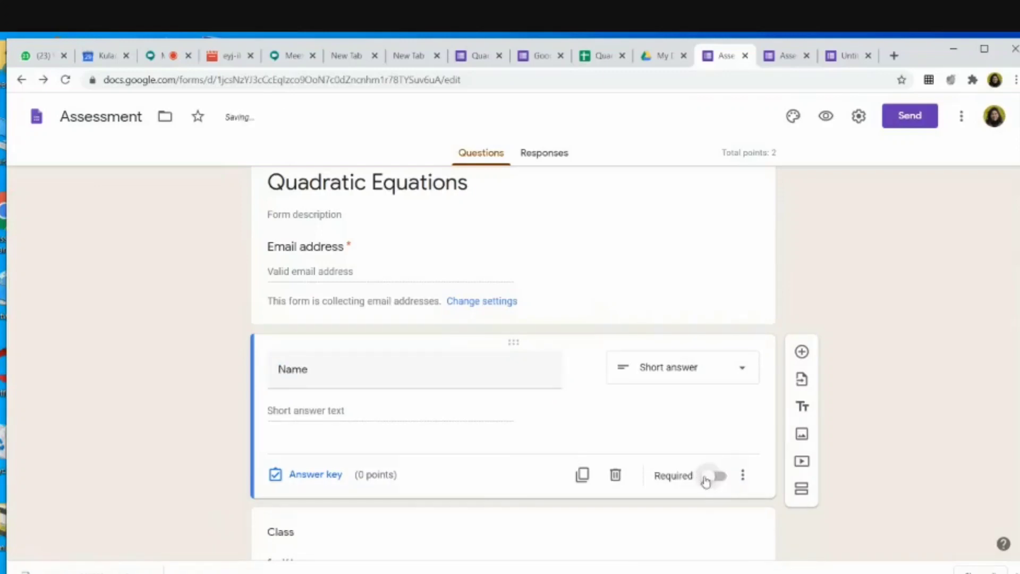
pyautogui.click(721, 482)
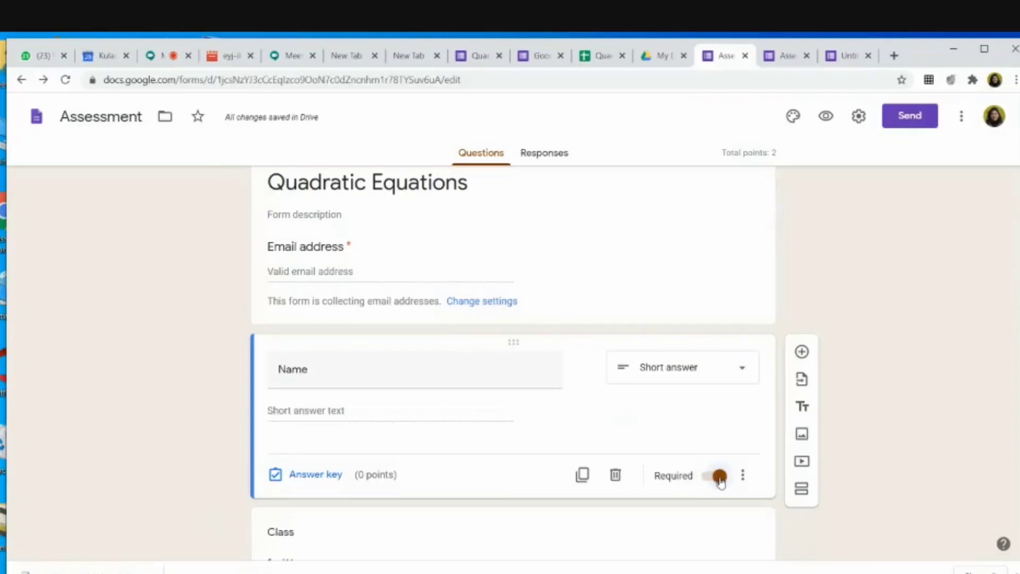
pyautogui.scroll(-3, 720, 482)
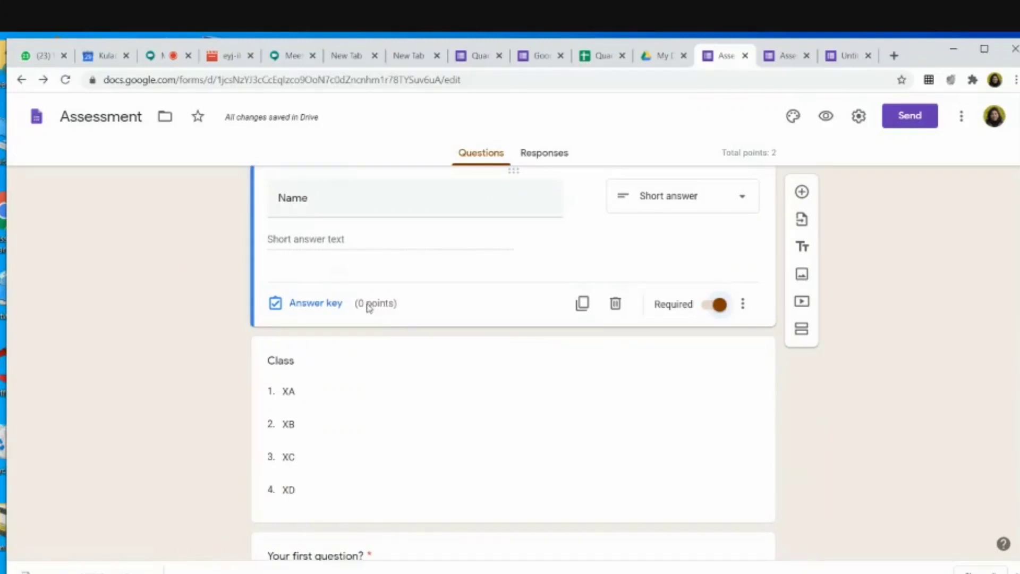
pyautogui.scroll(-3, 380, 430)
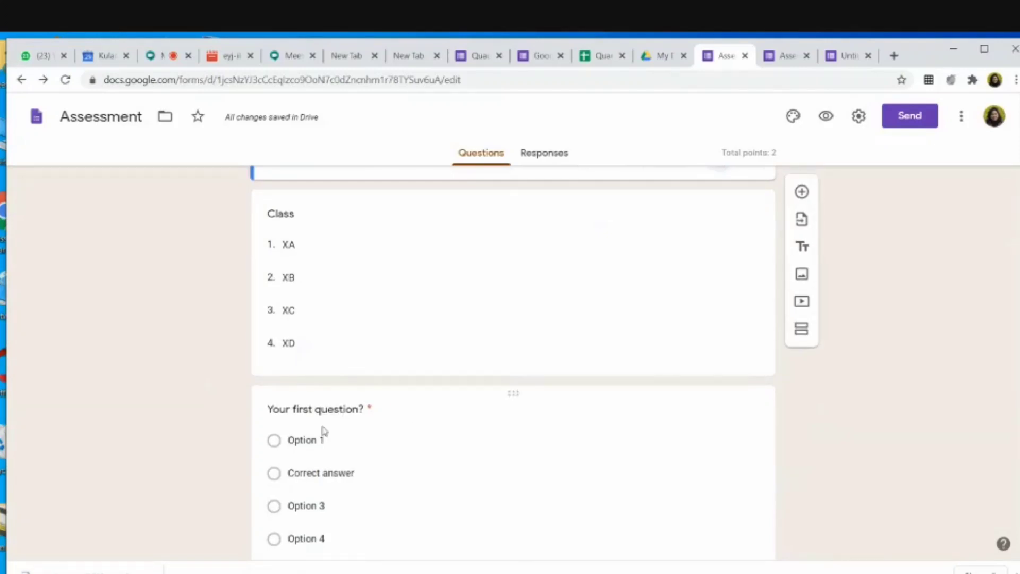
# Step: Retype the first question's title as 'Q1 . Find the real roots of 100x'
pyautogui.click(362, 409)
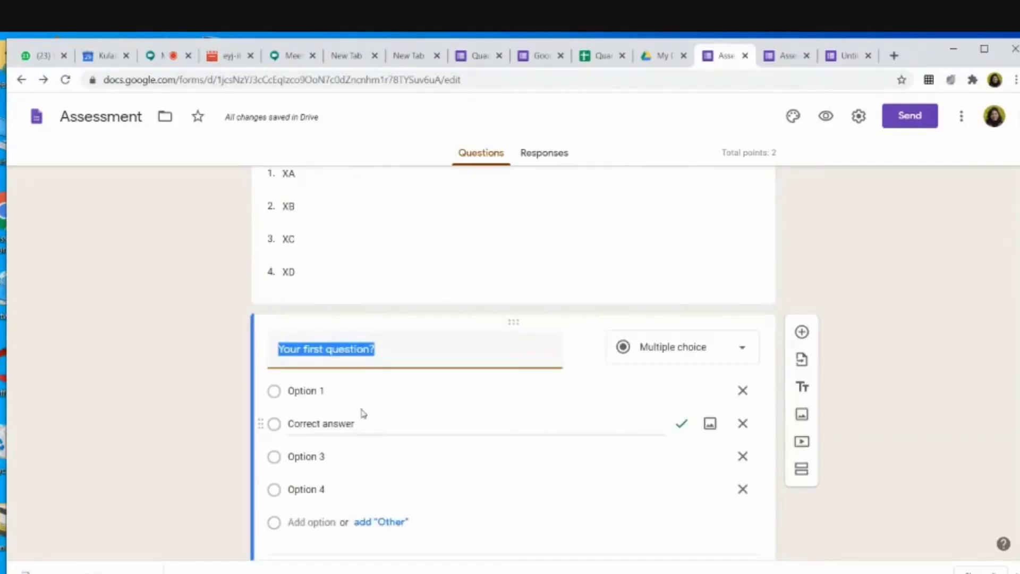
pyautogui.write('Q')
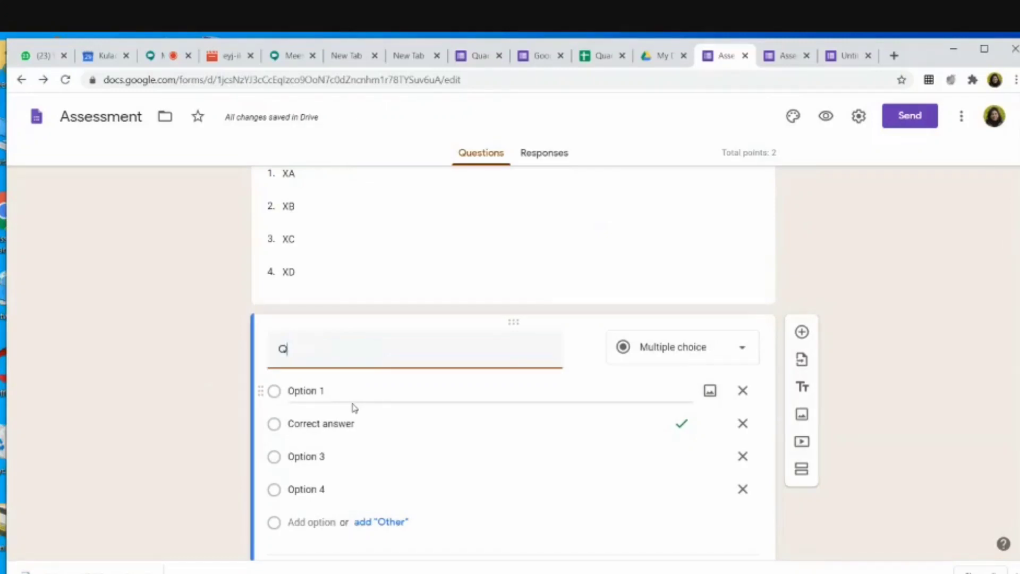
pyautogui.write('1 ')
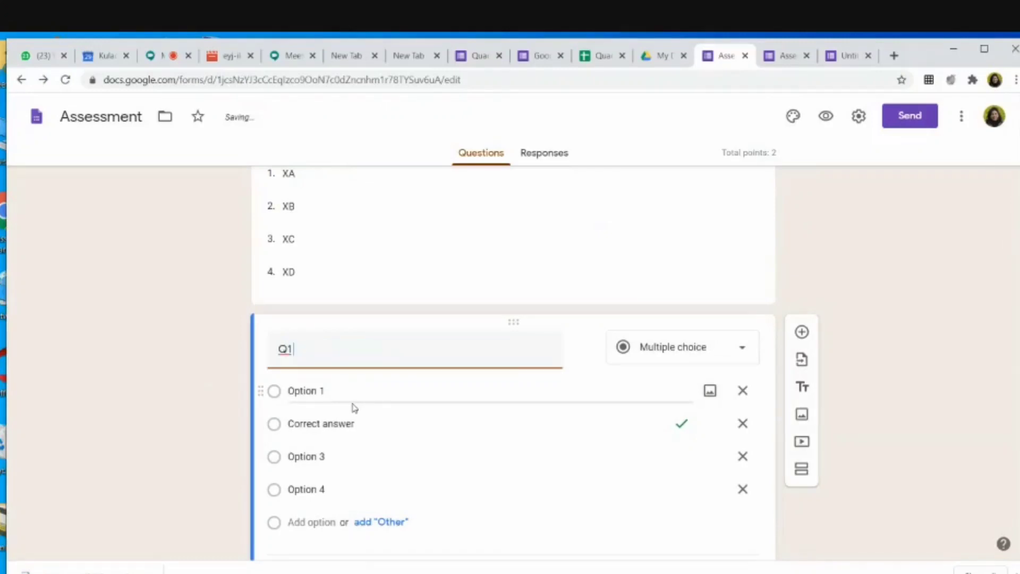
pyautogui.write('. F')
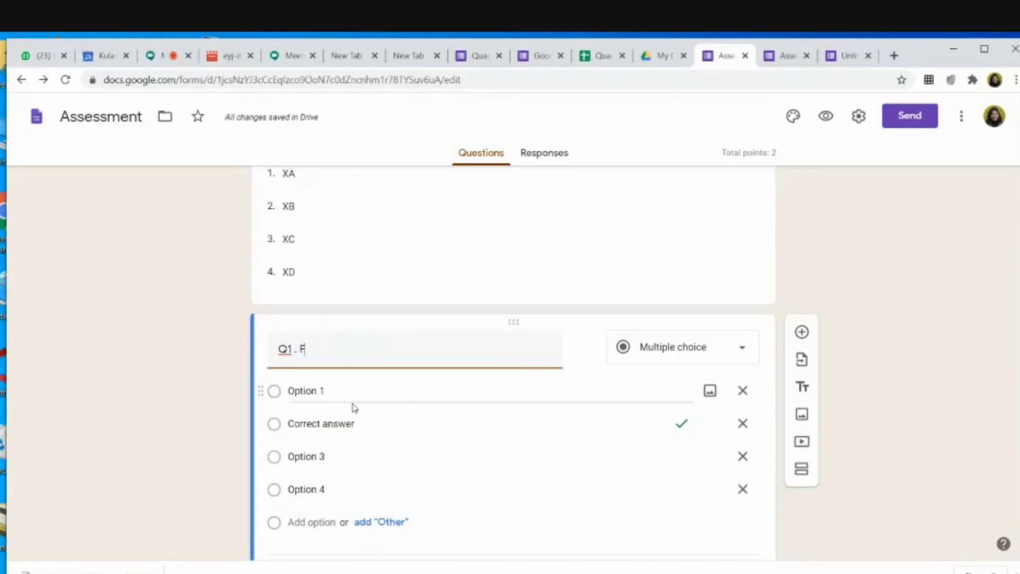
pyautogui.write('ind the real roots of')
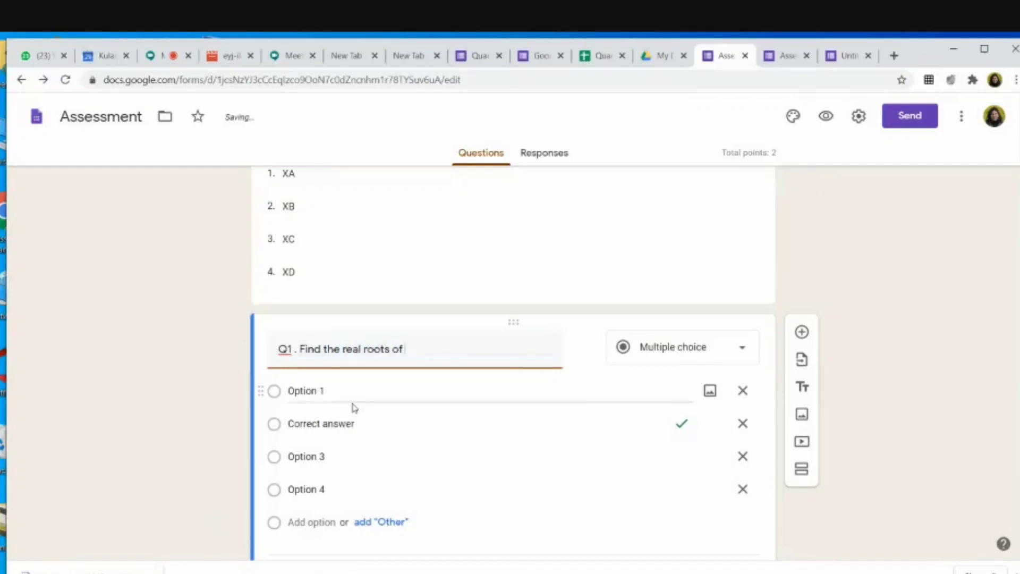
pyautogui.write(' 100x')
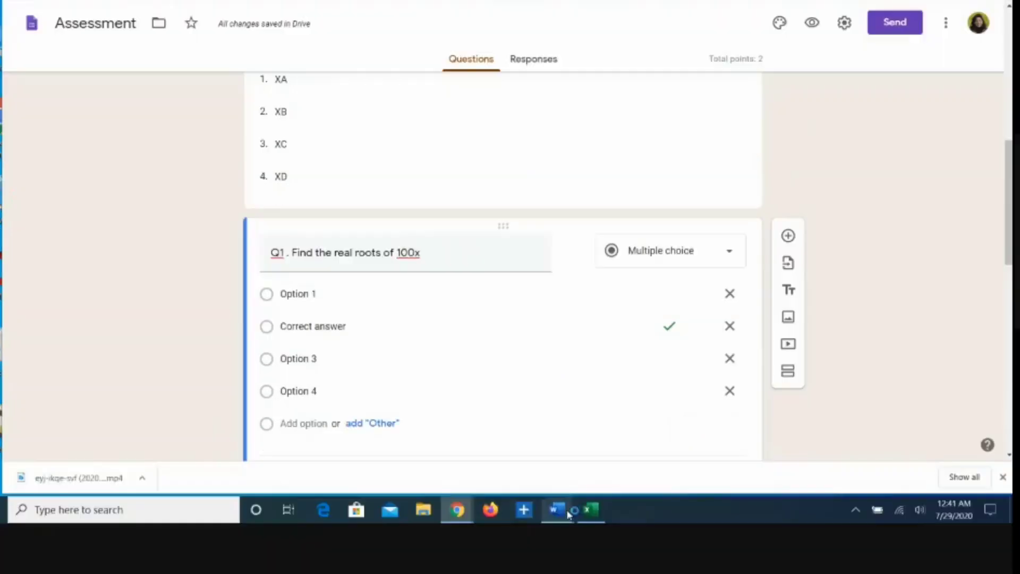
# Step: In a blank Word document, type 'What are the real roots of the equation 100x' with superscript 2
pyautogui.moveTo(563, 514)
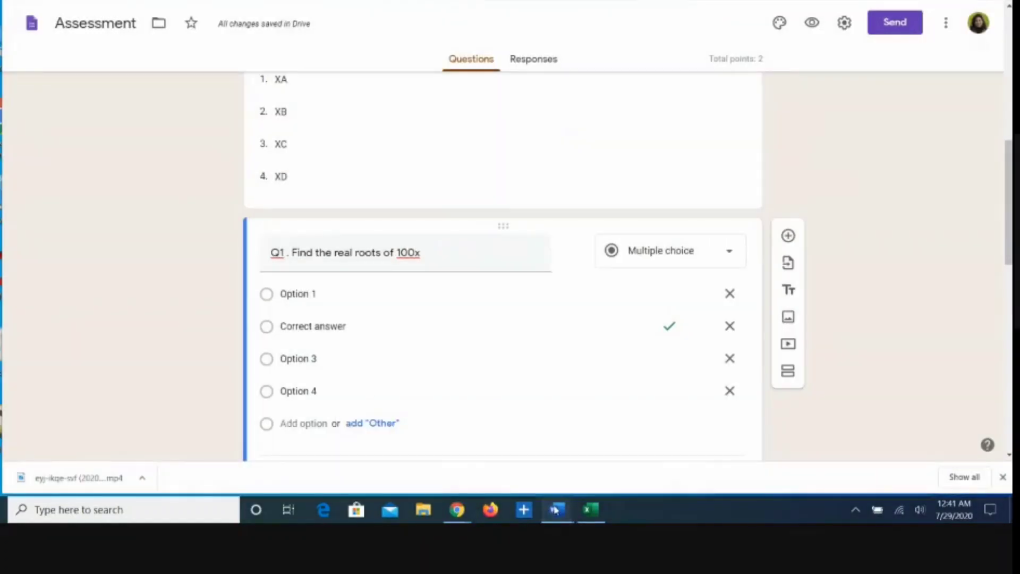
pyautogui.click(556, 511)
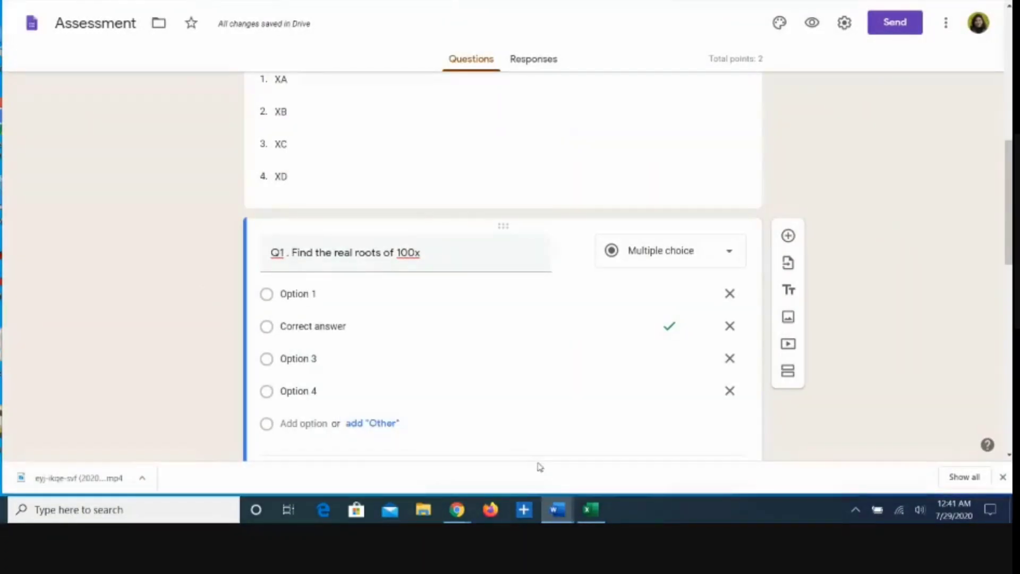
pyautogui.hotkey('alt', 'Tab')
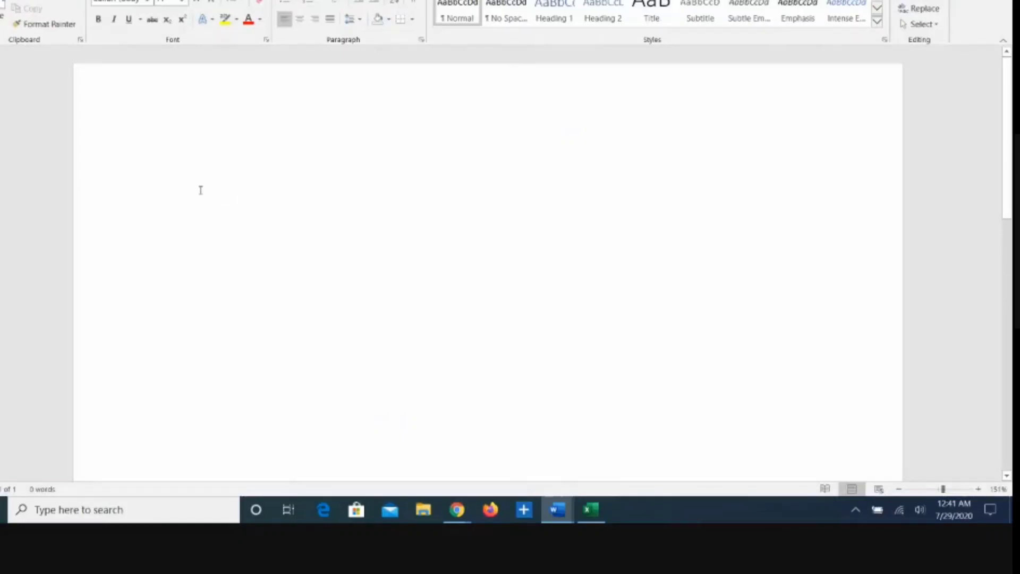
pyautogui.write('What are the real roots of the e')
pyautogui.press('BackSpace')
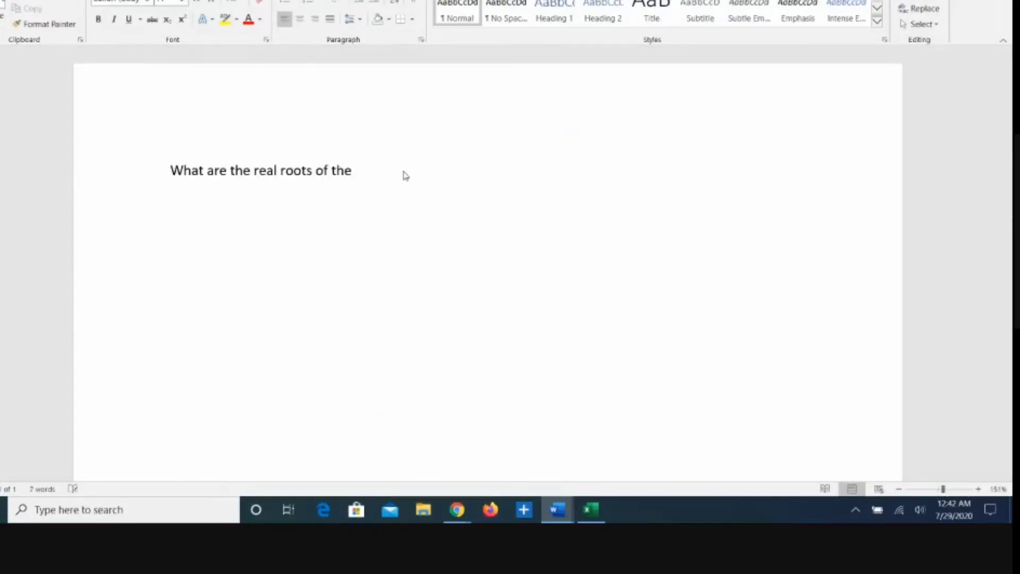
pyautogui.write('equation 100x')
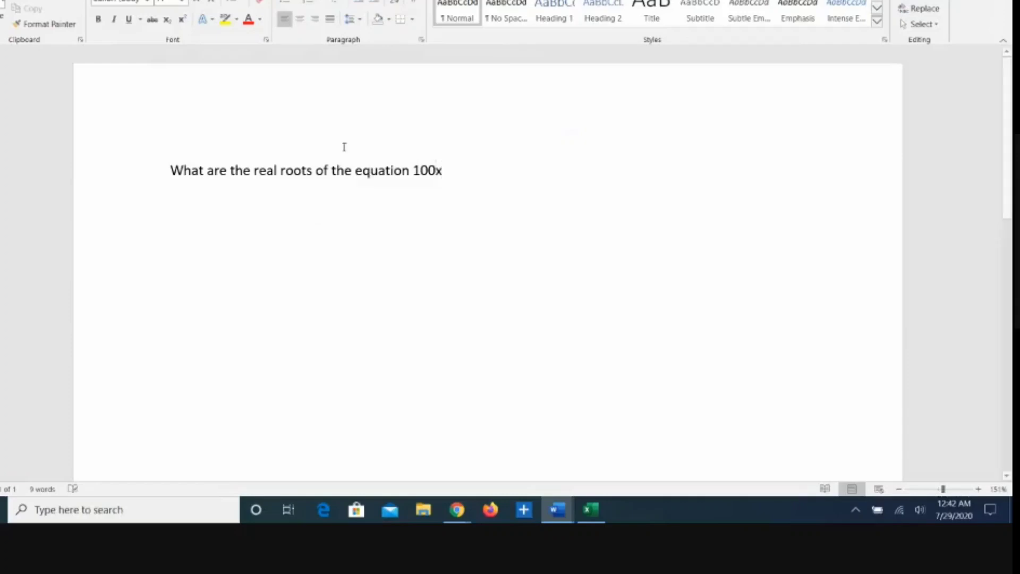
pyautogui.click(182, 19)
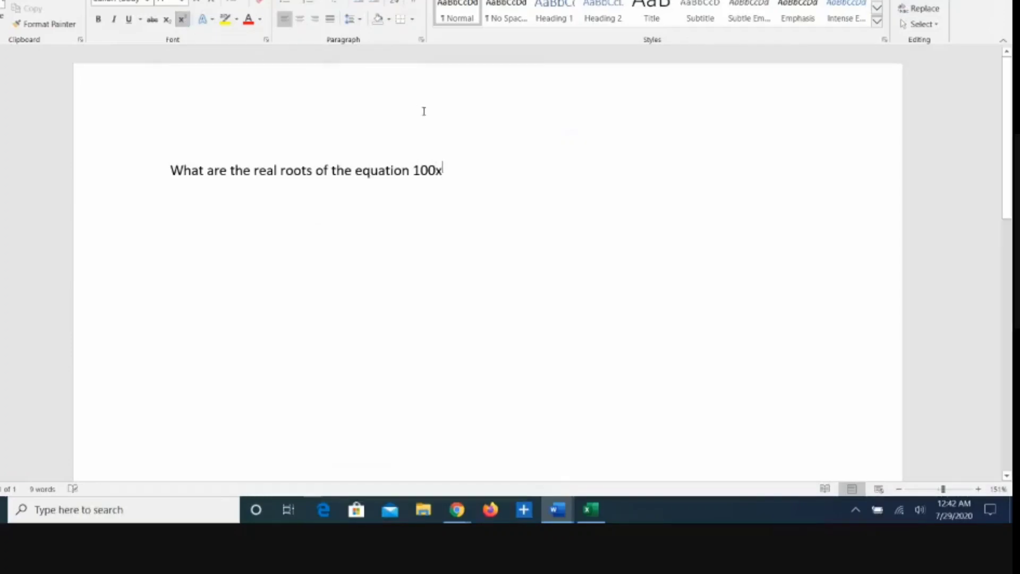
pyautogui.write('2')
# Step: Select the question line in Word and return to the Assessment form in Chrome
pyautogui.moveTo(452, 169); pyautogui.dragTo(178, 160)
pyautogui.hotkey('ctrl', 'c')
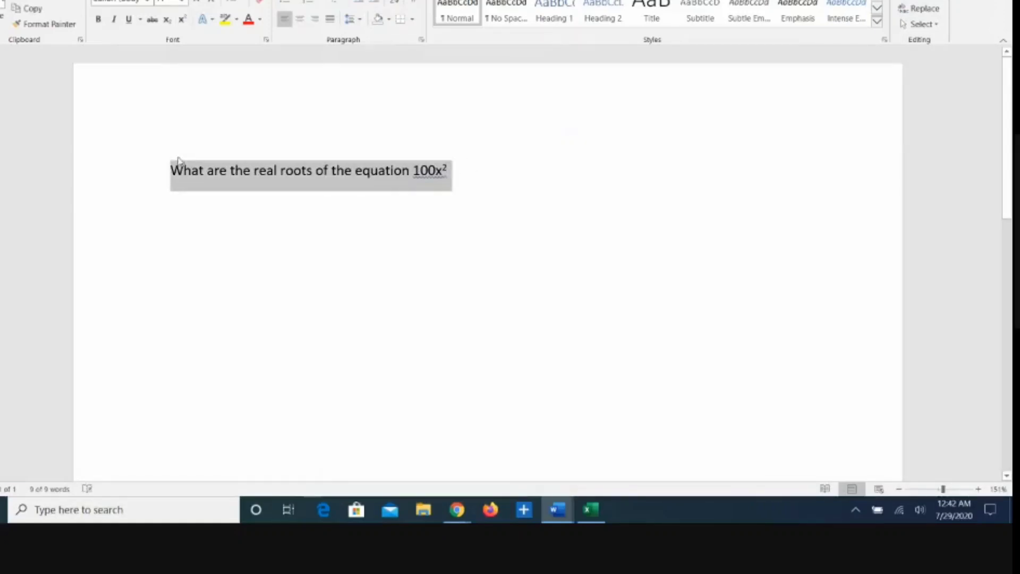
pyautogui.click(457, 509)
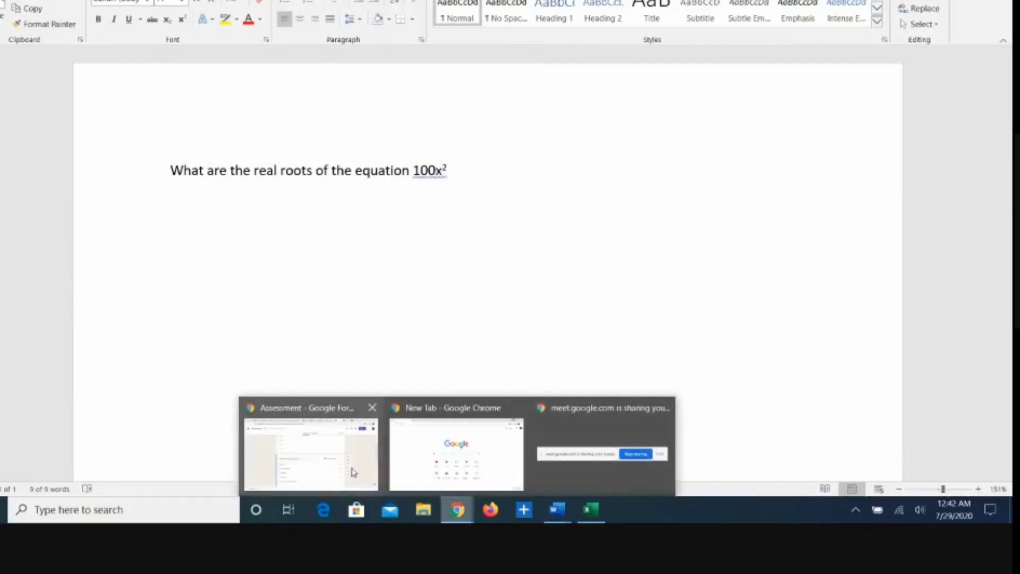
pyautogui.click(352, 472)
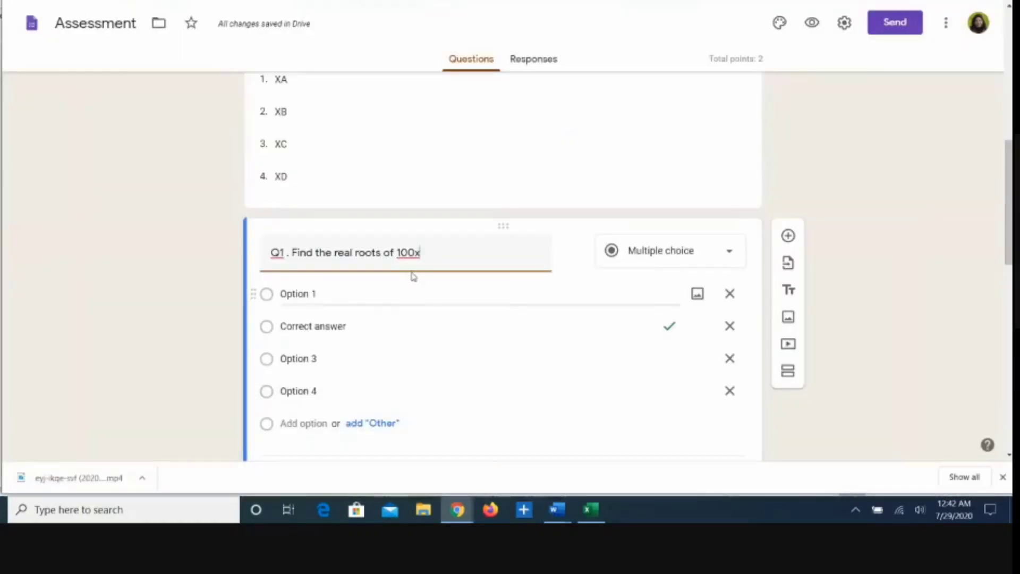
# Step: Paste the Word question into the Q1 title, then delete it, leaving just 'Q1 .'
pyautogui.moveTo(420, 253); pyautogui.dragTo(289, 252)
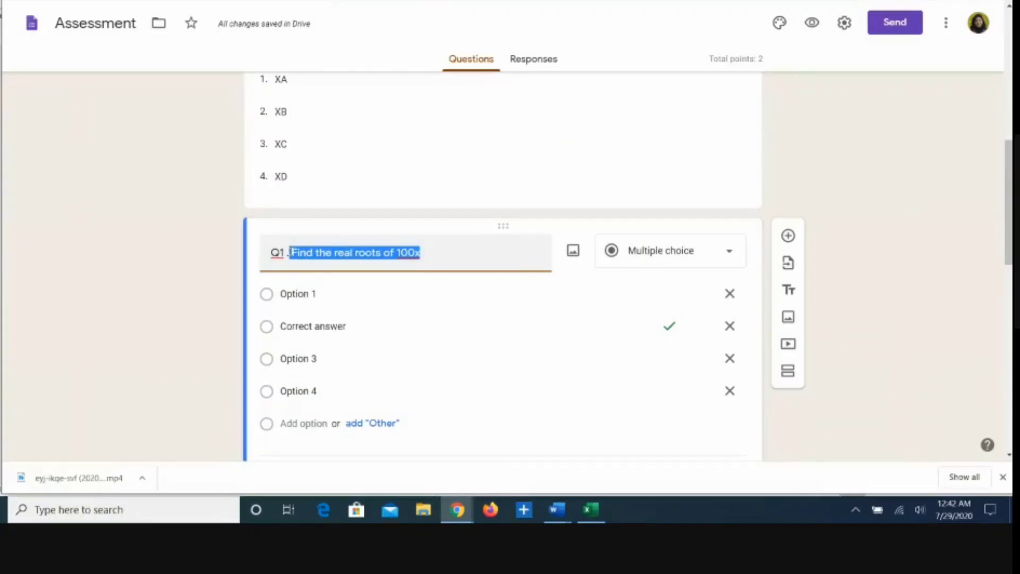
pyautogui.hotkey('ctrl', 'v')
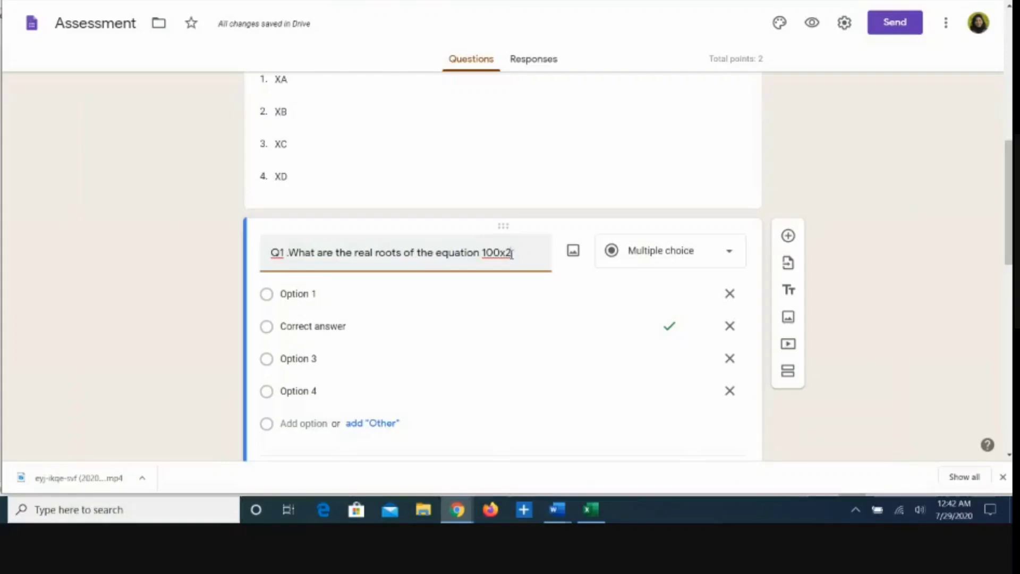
pyautogui.moveTo(512, 254); pyautogui.dragTo(290, 250)
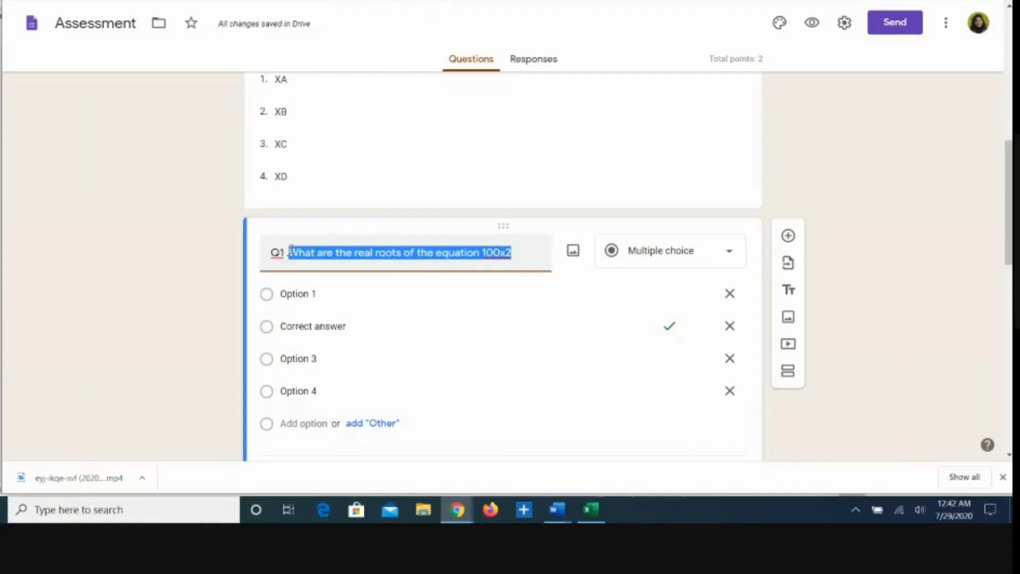
pyautogui.press('BackSpace')
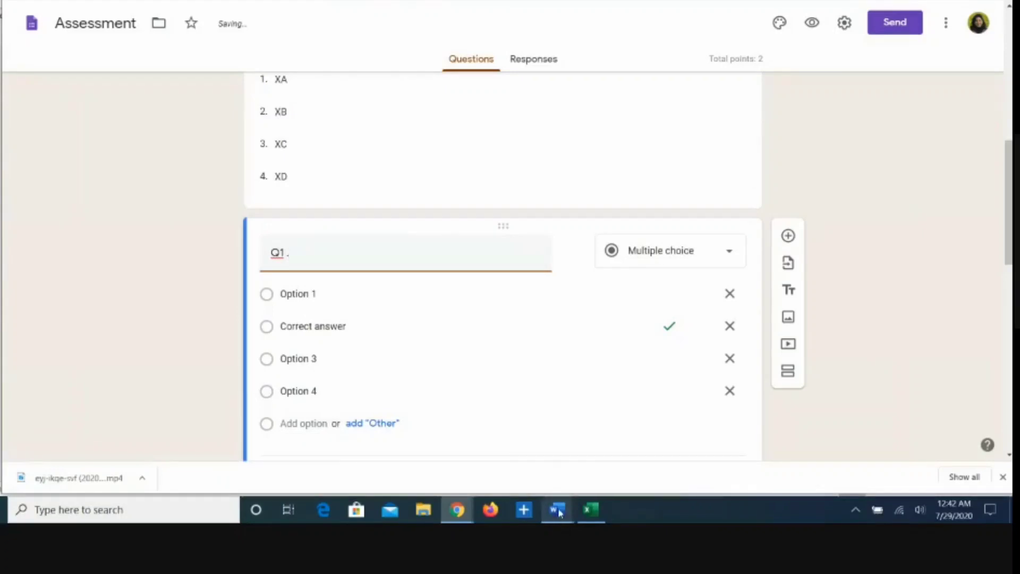
pyautogui.click(558, 511)
# Step: Replace the formatted superscript 2 after 100x with an inserted ² symbol
pyautogui.click(553, 464)
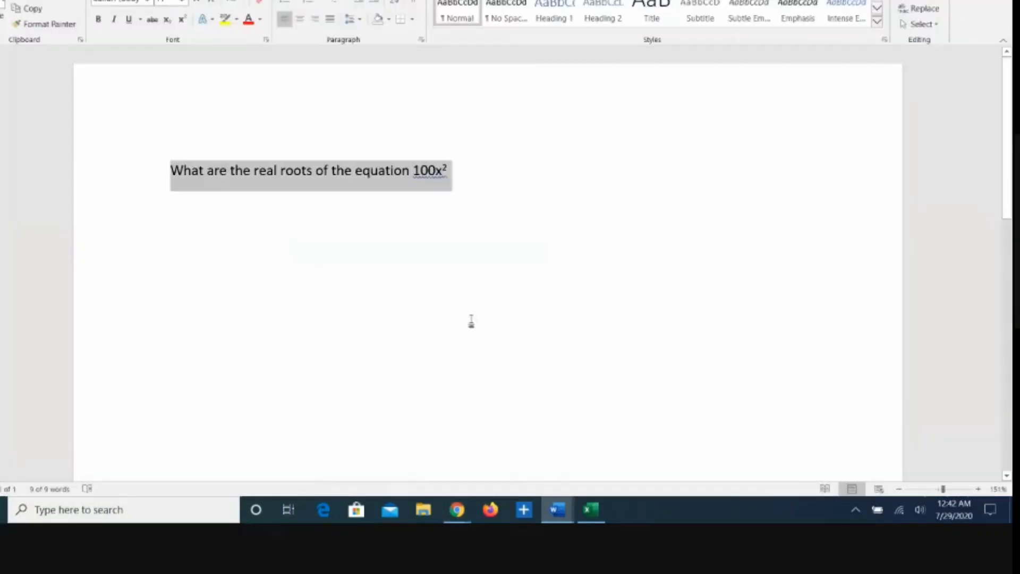
pyautogui.click(447, 168)
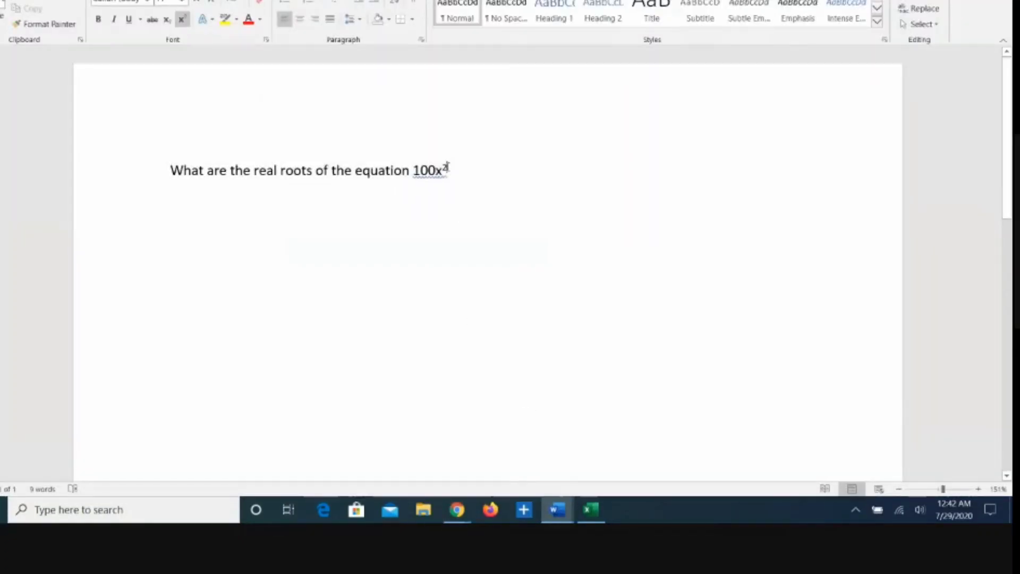
pyautogui.press('BackSpace')
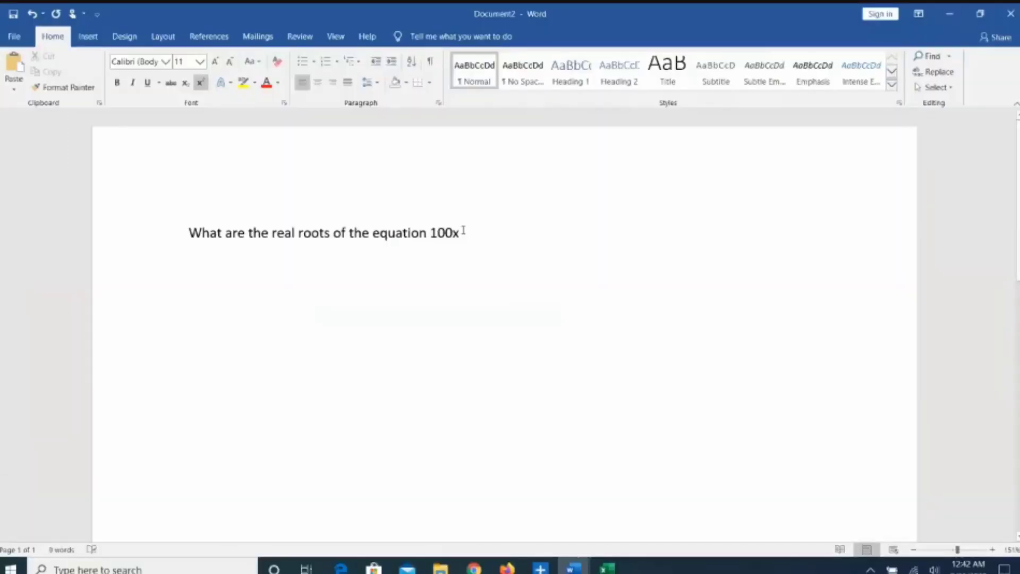
pyautogui.click(201, 83)
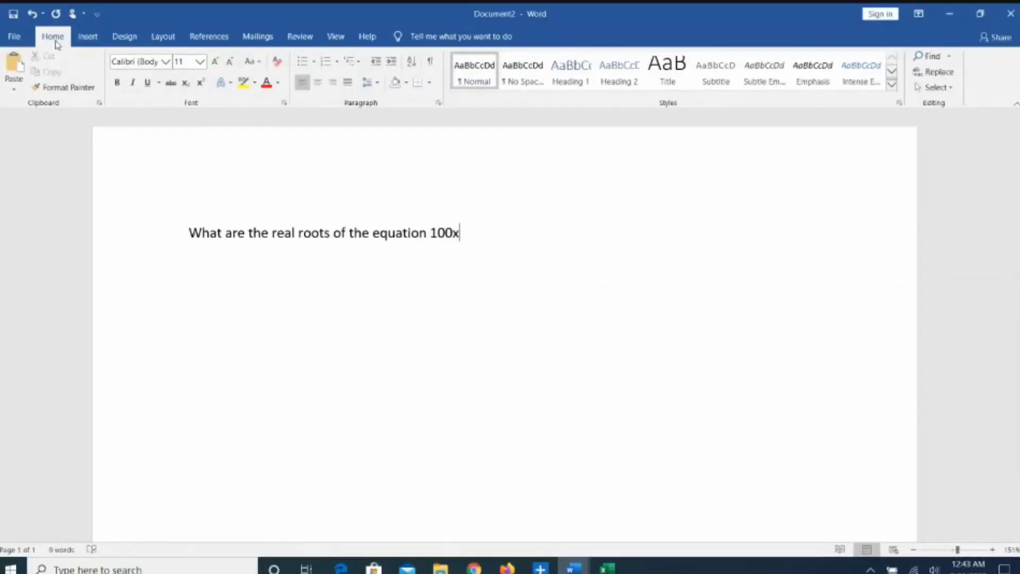
pyautogui.click(88, 37)
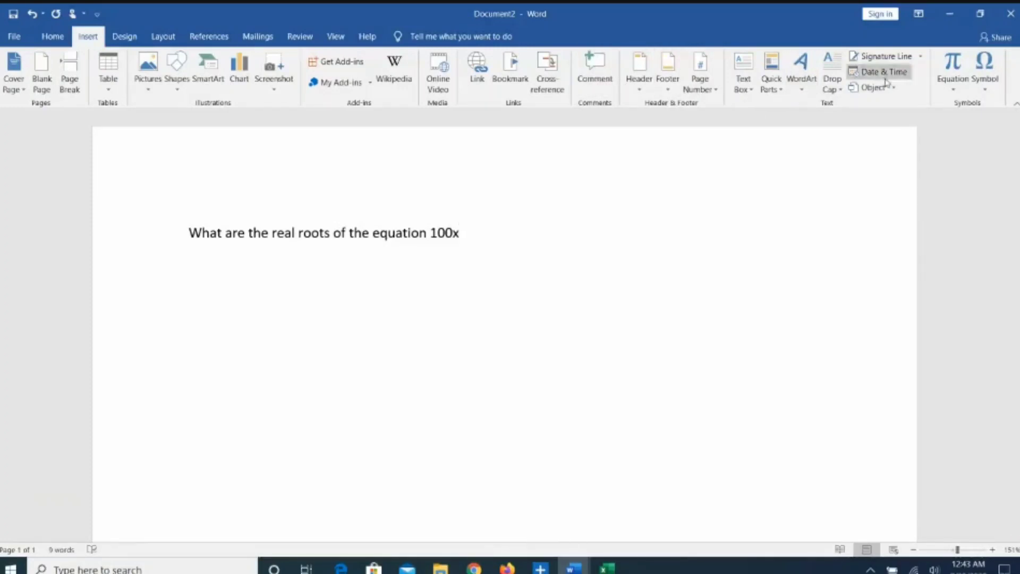
pyautogui.click(986, 90)
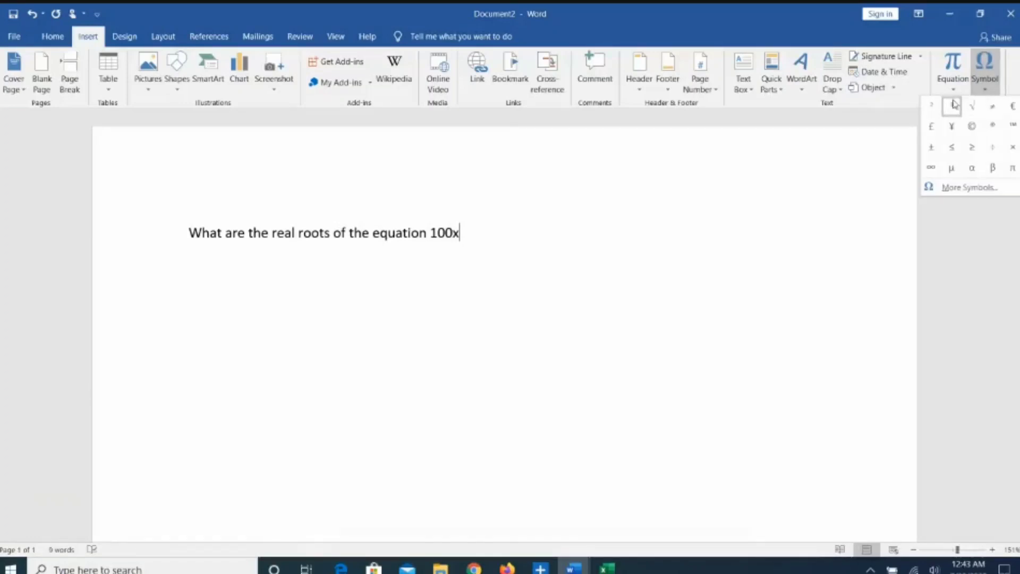
pyautogui.click(933, 106)
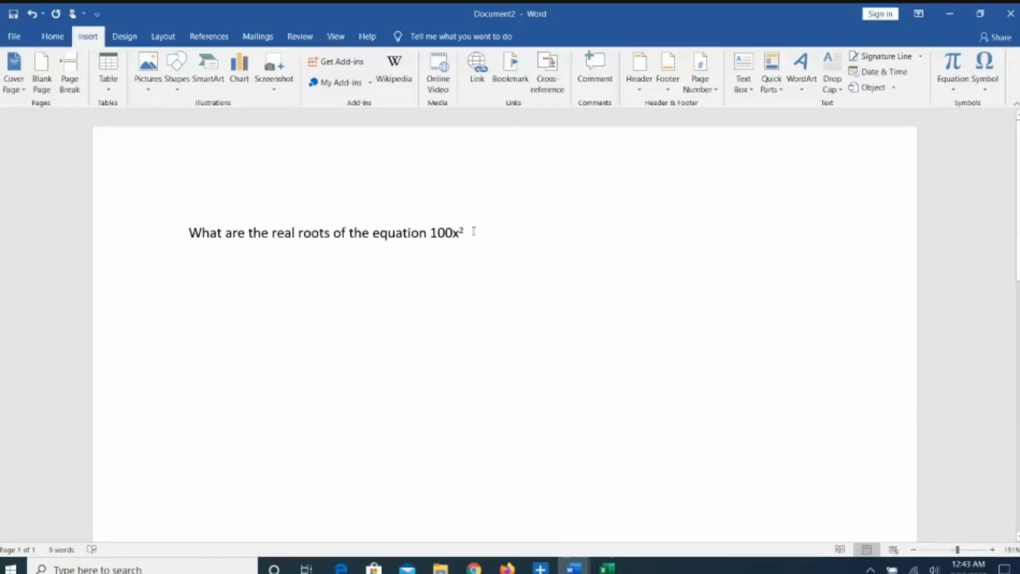
# Step: Select the corrected question line and return to the Assessment form in Chrome
pyautogui.moveTo(467, 232); pyautogui.dragTo(221, 239)
pyautogui.hotkey('ctrl', 'c')
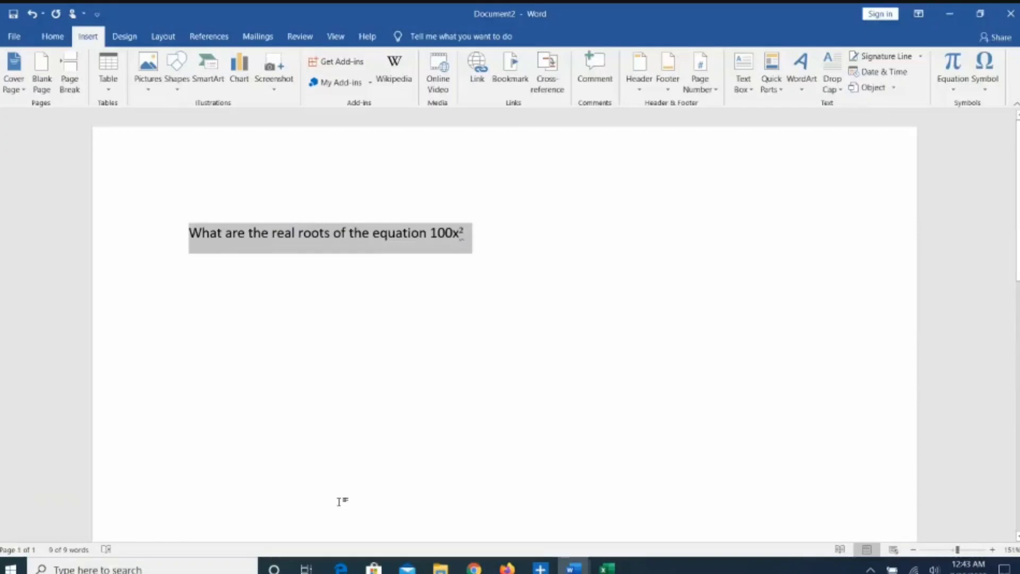
pyautogui.click(474, 568)
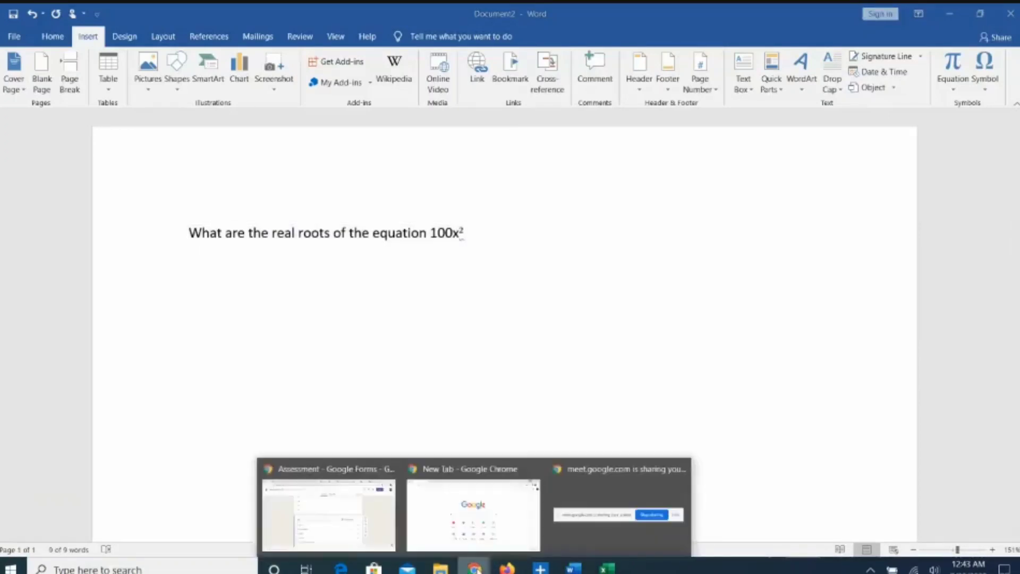
pyautogui.click(370, 532)
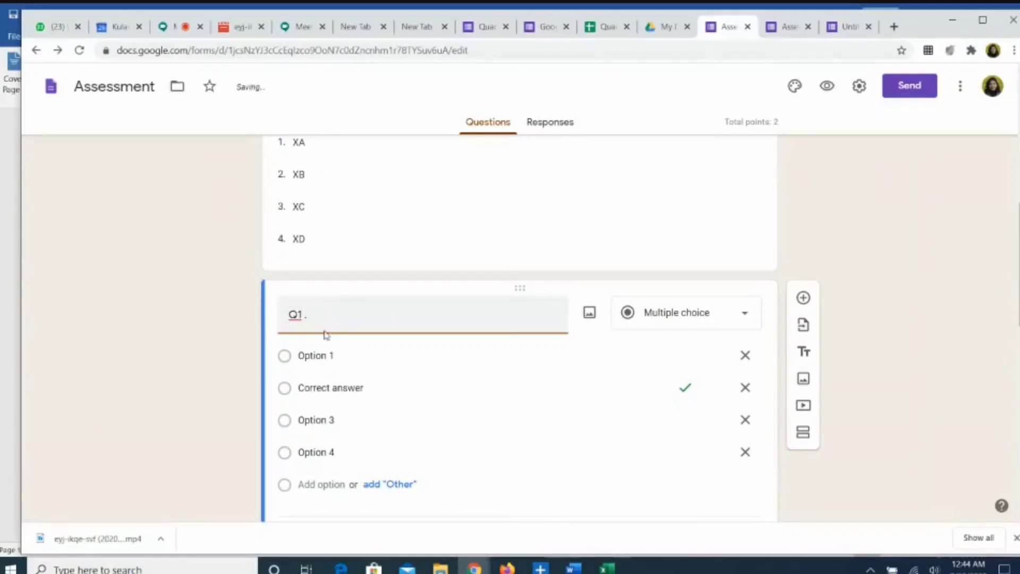
# Step: Put the 100x² -20x +1 =0 question in Q1 with choices 1/10,1/10; 1,5; 10, 10; 1/5, 1/5
pyautogui.hotkey('ctrl', 'v')
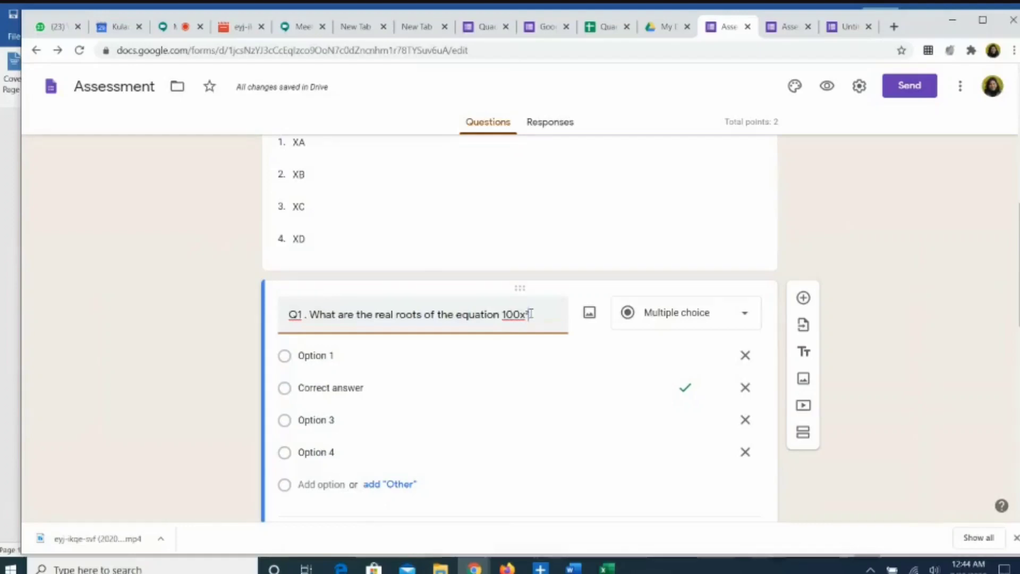
pyautogui.write('-20x')
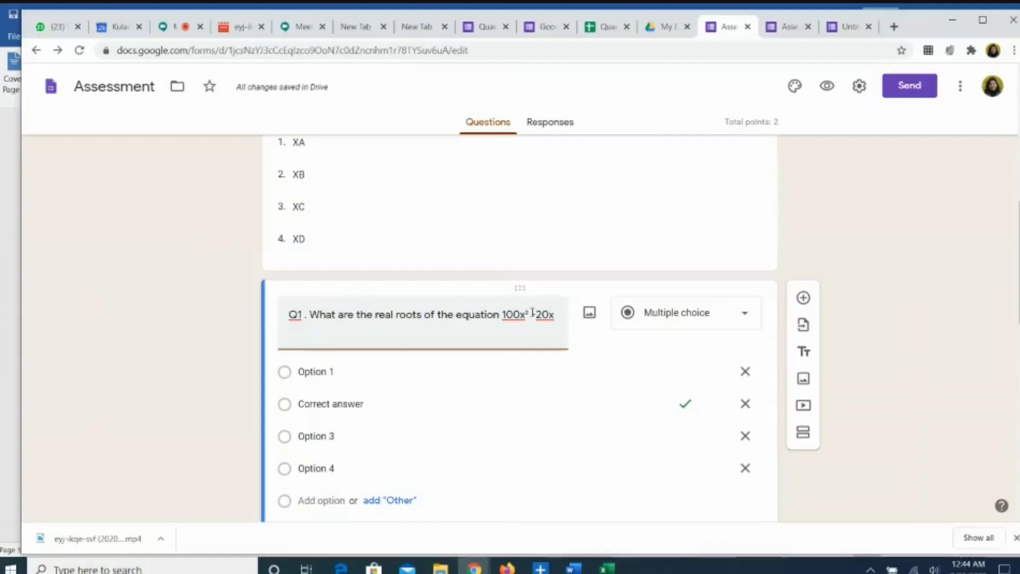
pyautogui.write(' +1 =')
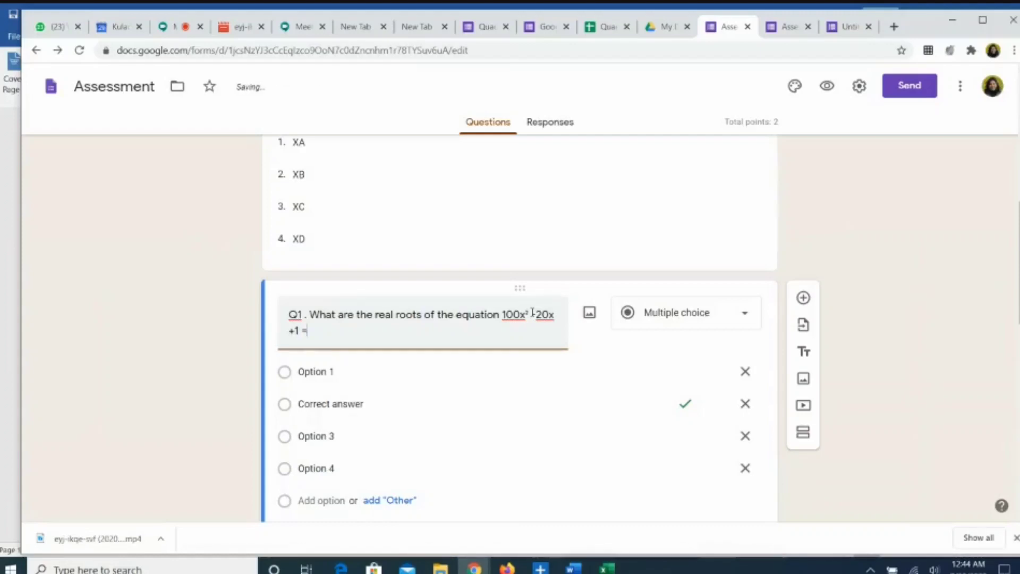
pyautogui.write('10')
pyautogui.click(337, 373)
pyautogui.write('1/10')
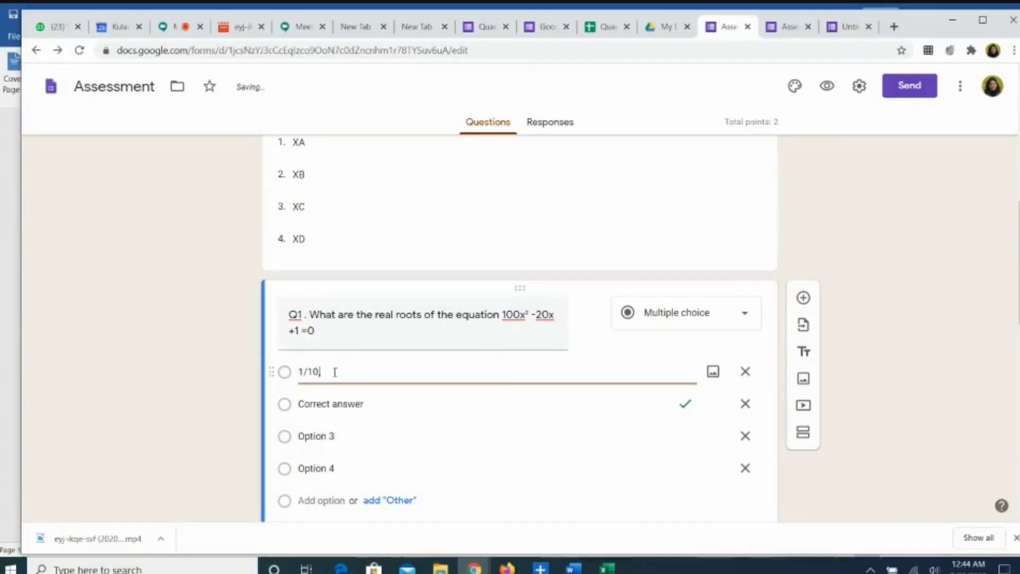
pyautogui.write(',1/10')
pyautogui.press('Tab')
pyautogui.write('1,')
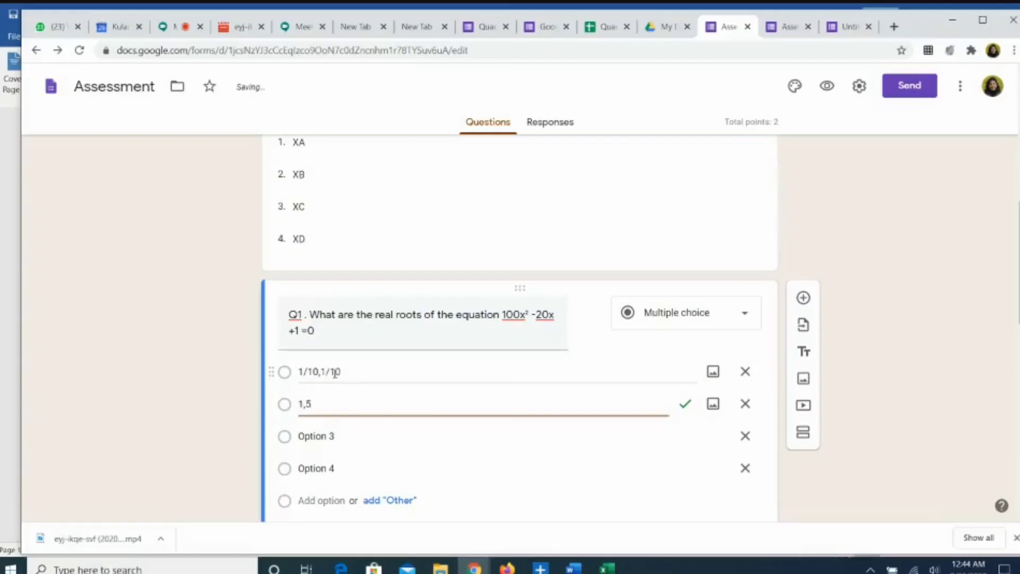
pyautogui.press('Tab')
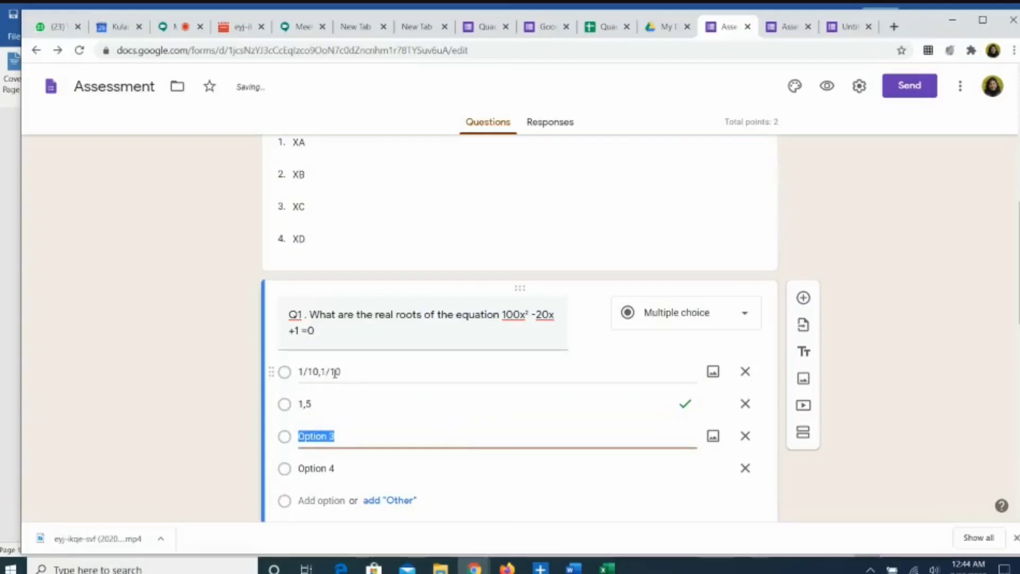
pyautogui.write('10, 10')
pyautogui.press('Return')
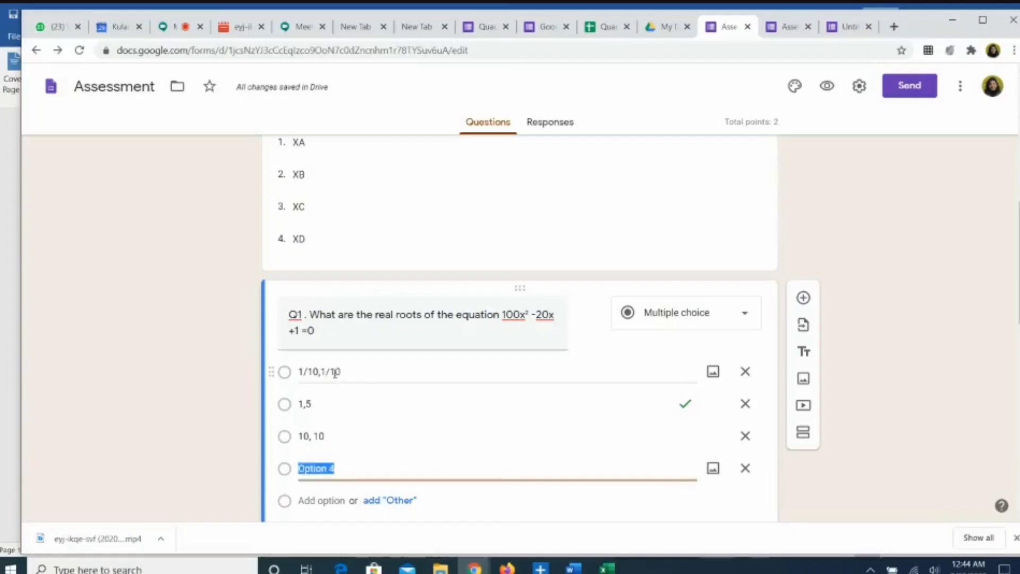
pyautogui.write('1/5')
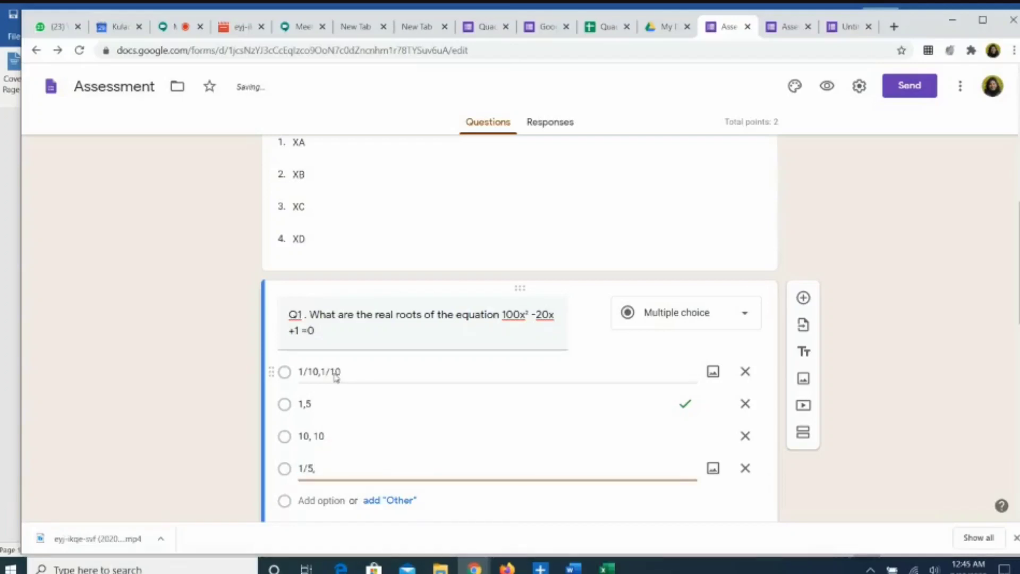
pyautogui.write(', 1/5')
pyautogui.scroll(-2, 530, 405)
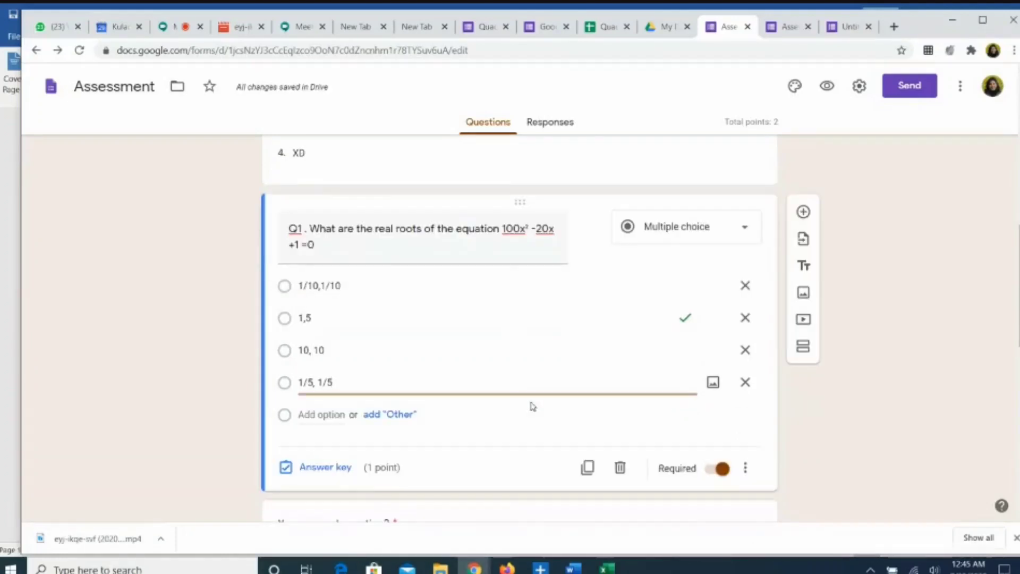
# Step: In Q1's answer key, swap the correct answer from 1,5 to 1/10,1/10, worth 1 point
pyautogui.click(738, 475)
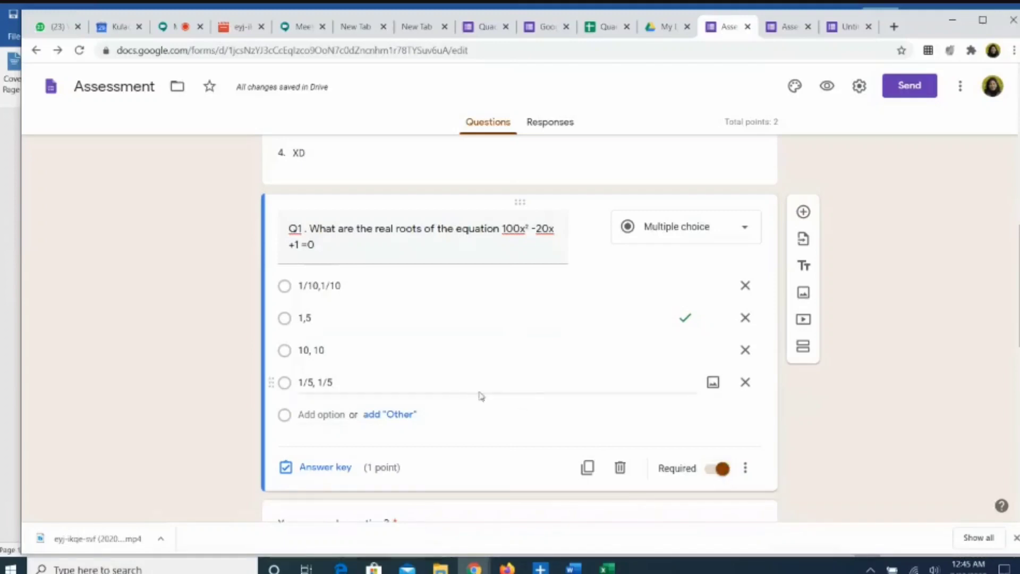
pyautogui.click(311, 473)
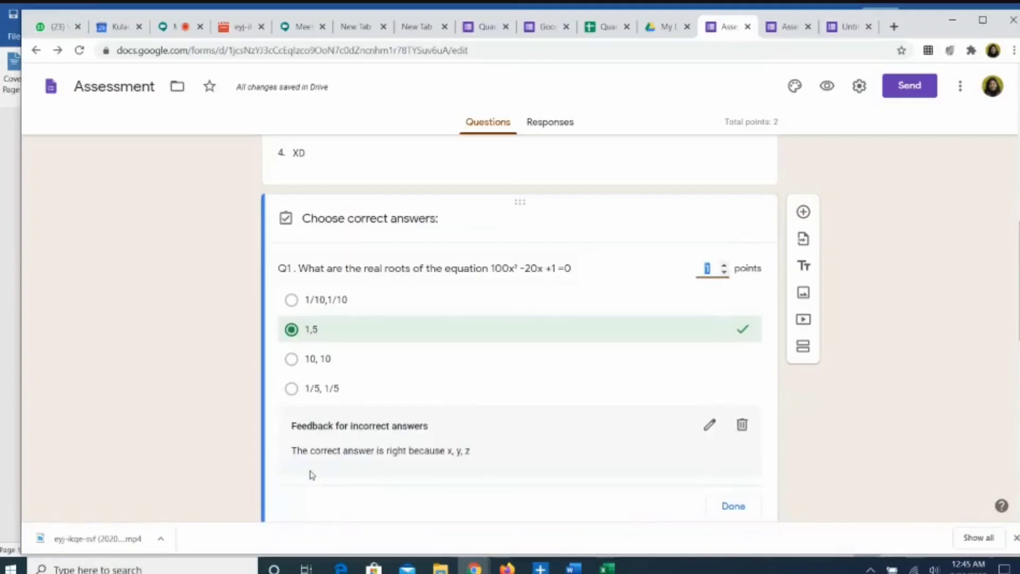
pyautogui.click(292, 332)
pyautogui.click(292, 332)
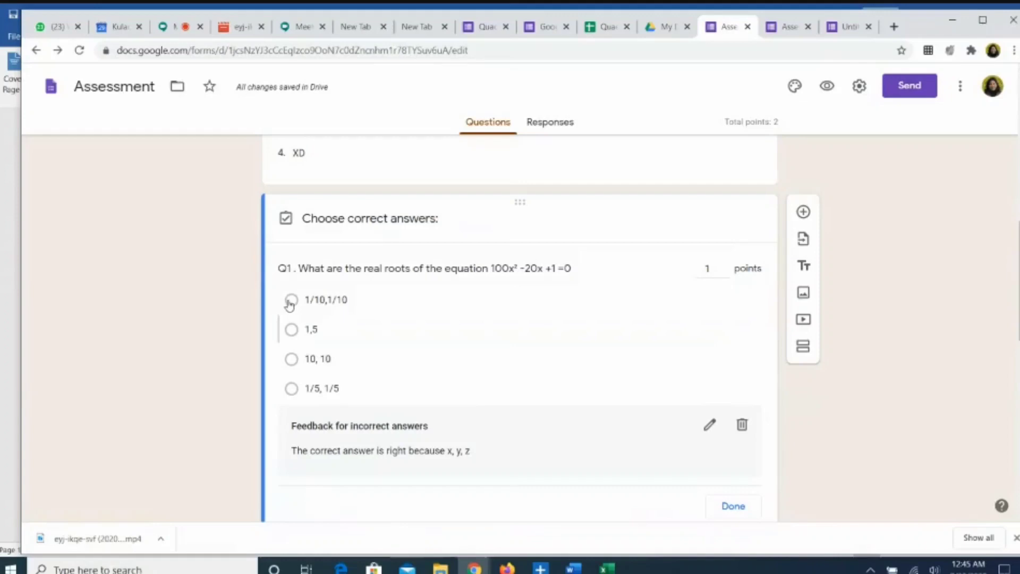
pyautogui.click(291, 301)
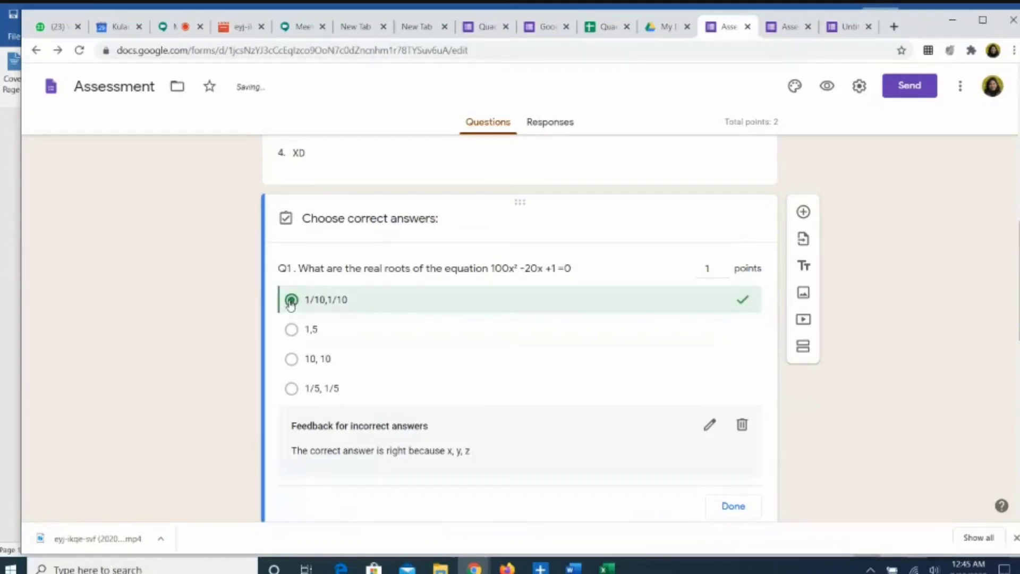
pyautogui.click(724, 265)
pyautogui.click(725, 265)
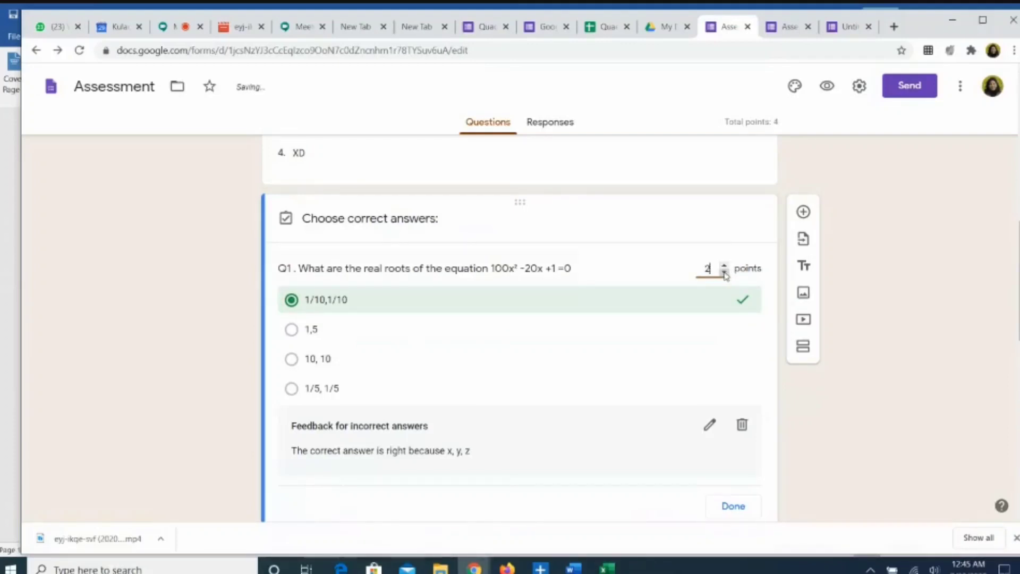
pyautogui.click(724, 272)
pyautogui.click(727, 509)
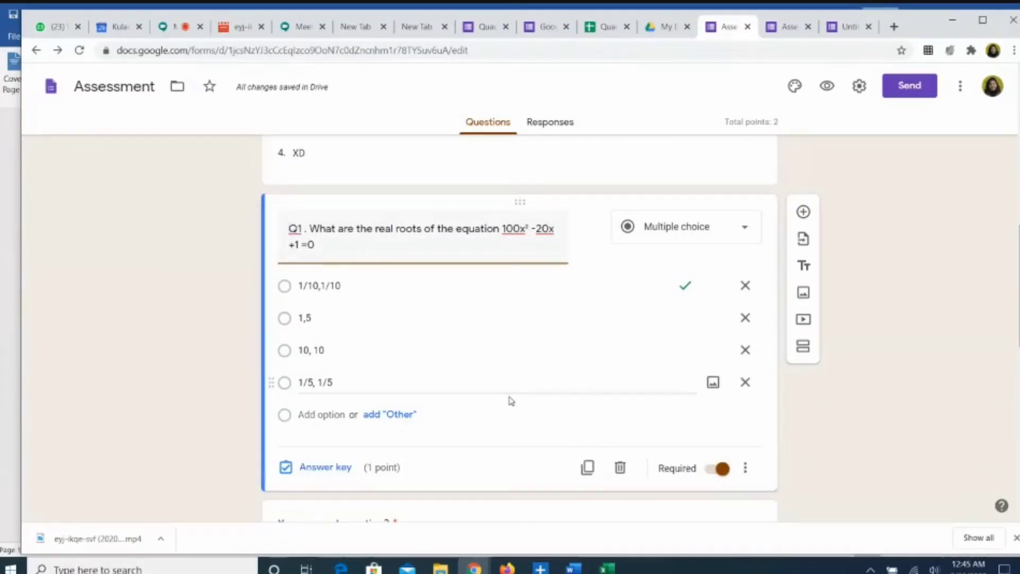
# Step: Title the second question 'Q2' and change its type from checkboxes to Multiple choice
pyautogui.scroll(-2, 512, 401)
pyautogui.scroll(-1, 510, 397)
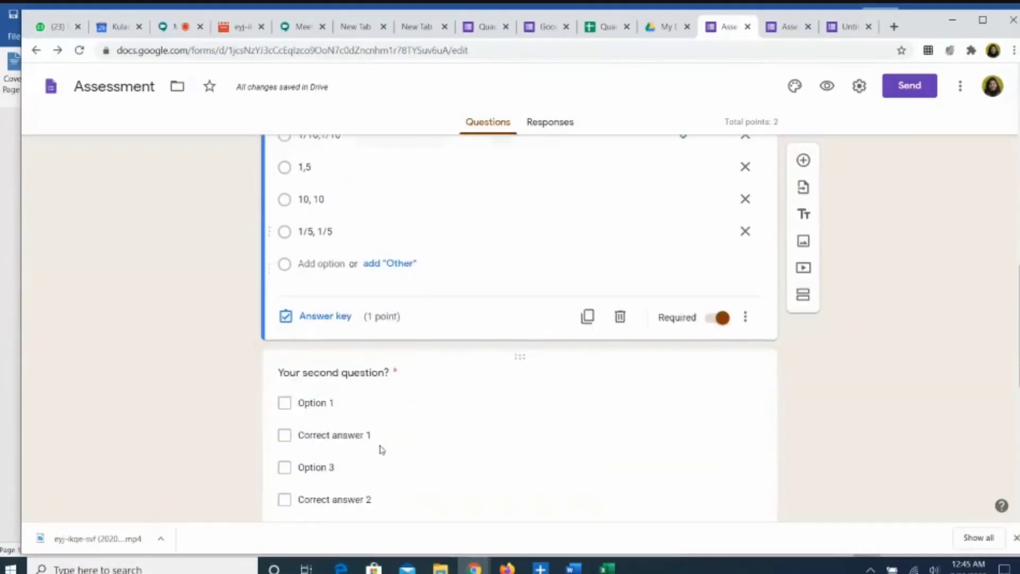
pyautogui.click(386, 373)
pyautogui.write('Q')
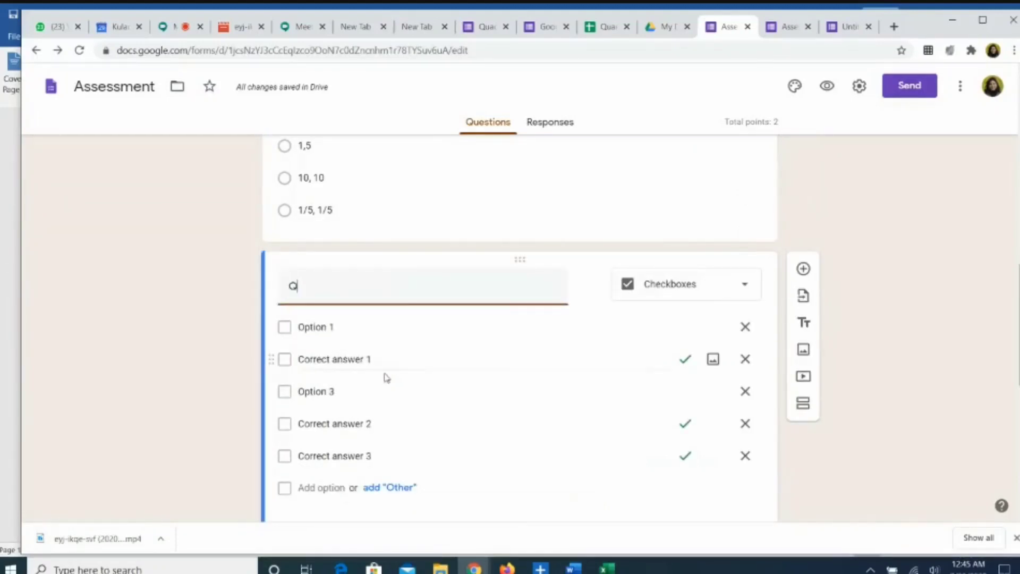
pyautogui.write('2.')
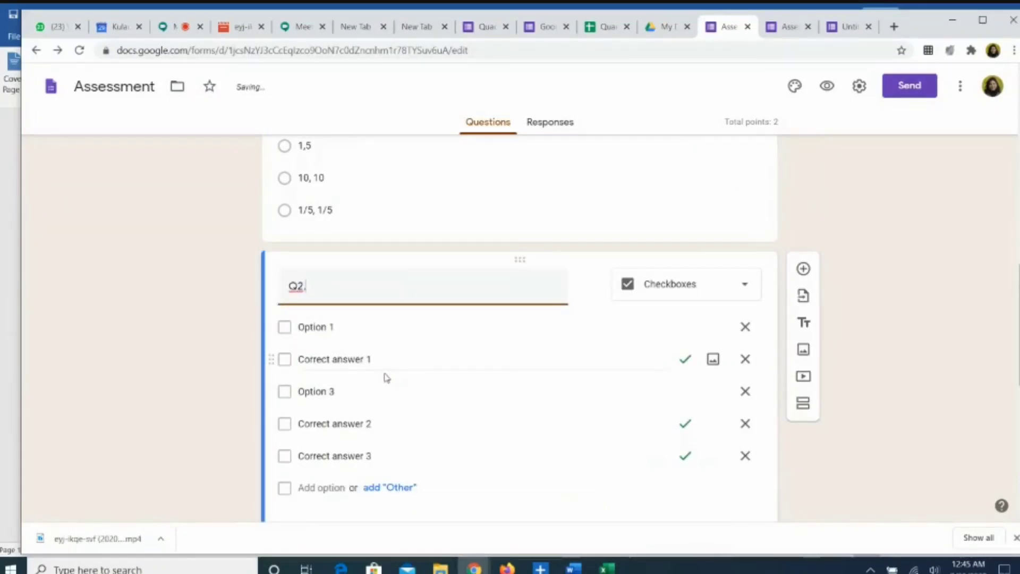
pyautogui.click(748, 288)
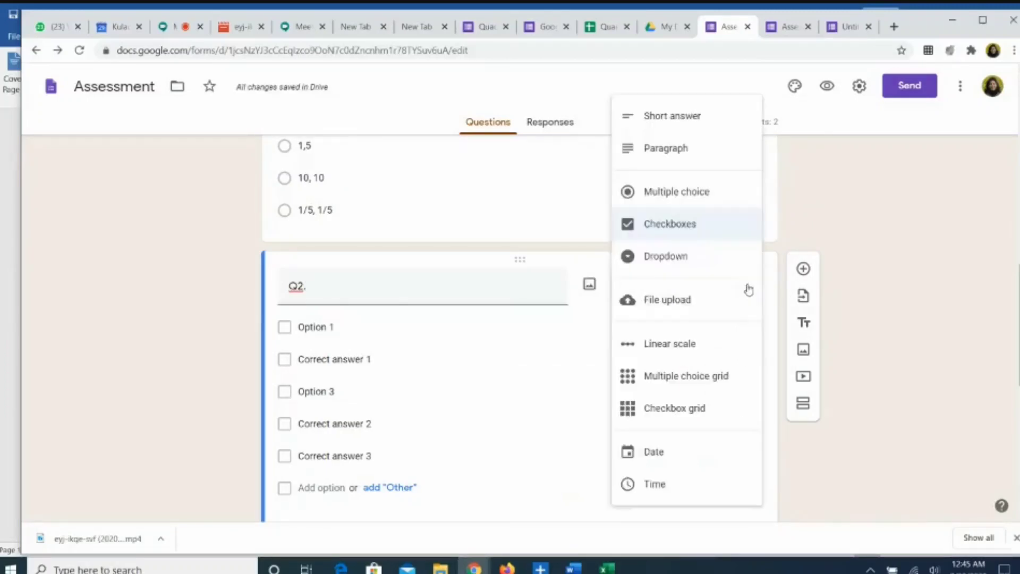
pyautogui.click(693, 196)
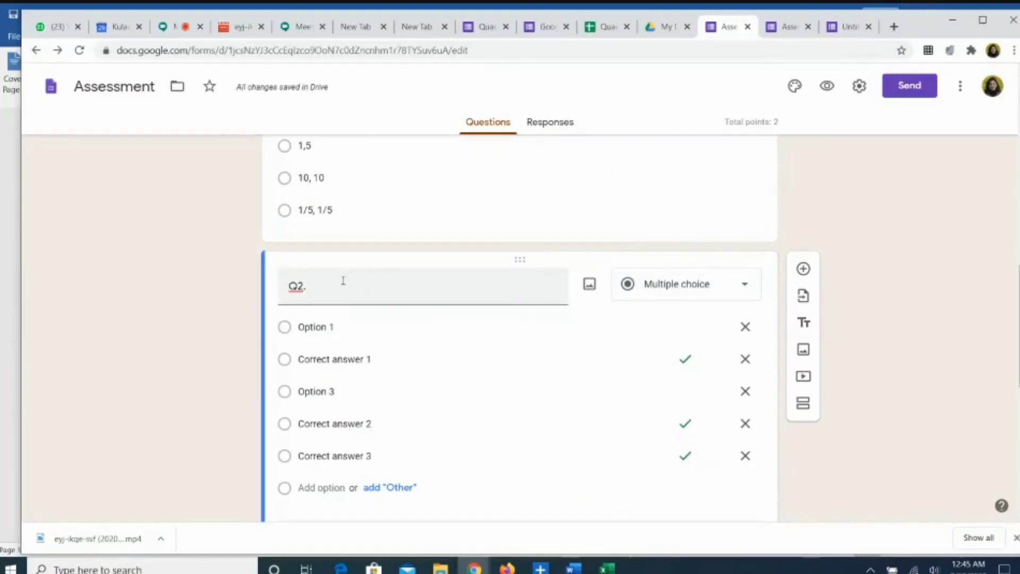
# Step: Copy the Word line 'The roots of the equation 5x² – 4x+ 5 =0 are' and return to the Assessment form
pyautogui.click(578, 570)
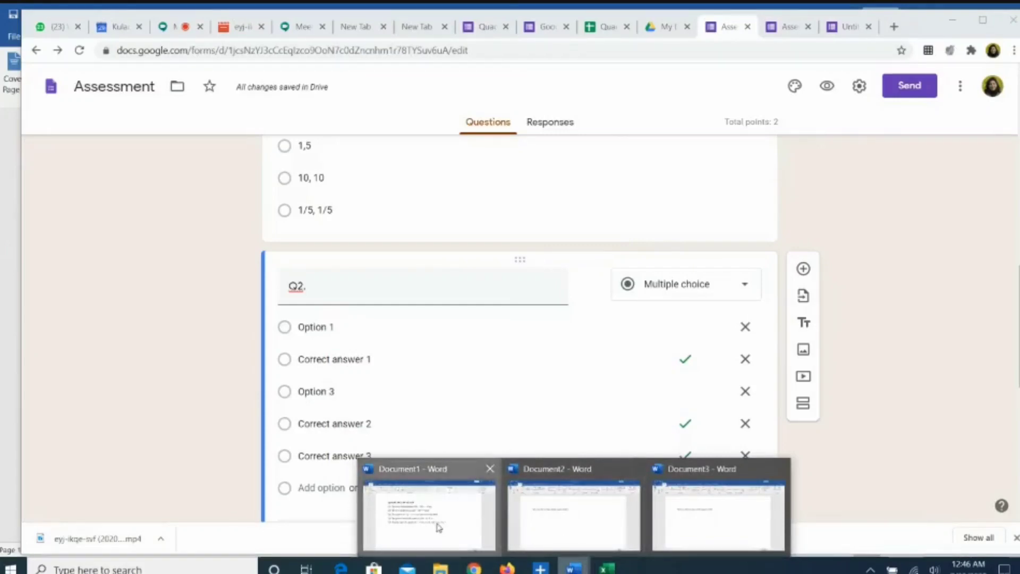
pyautogui.click(439, 528)
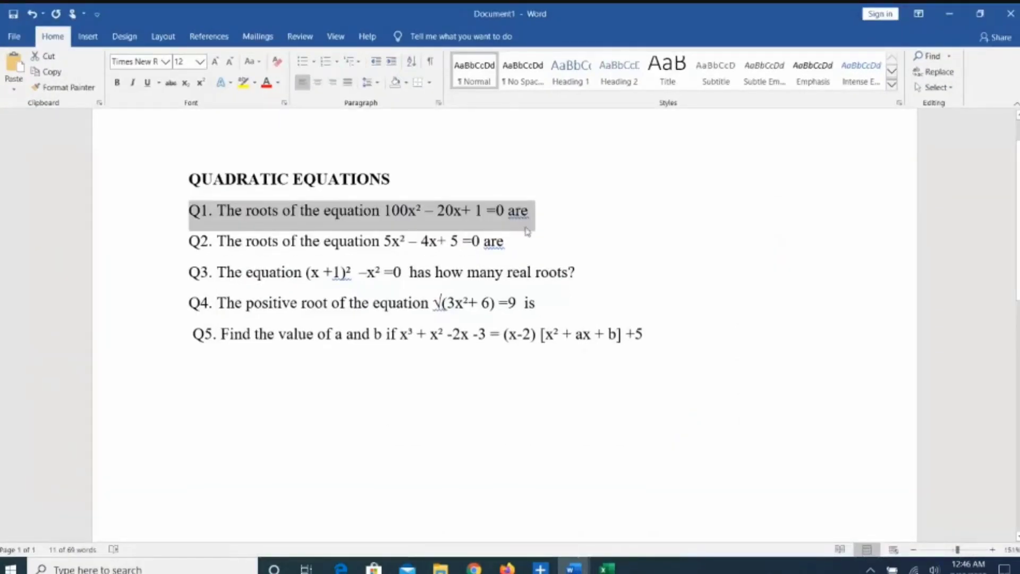
pyautogui.moveTo(509, 243); pyautogui.dragTo(175, 246)
pyautogui.hotkey('ctrl', 'c')
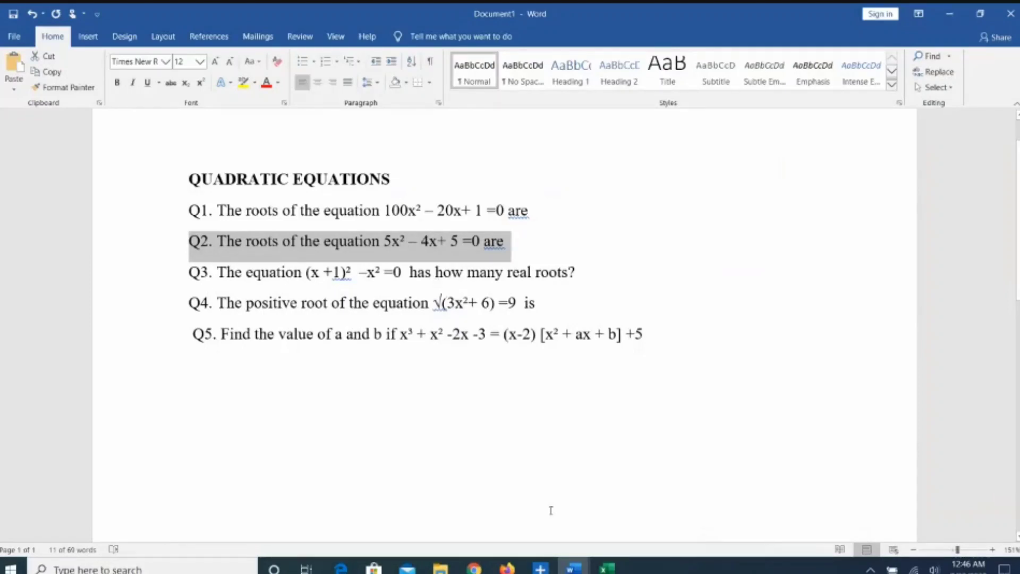
pyautogui.click(475, 567)
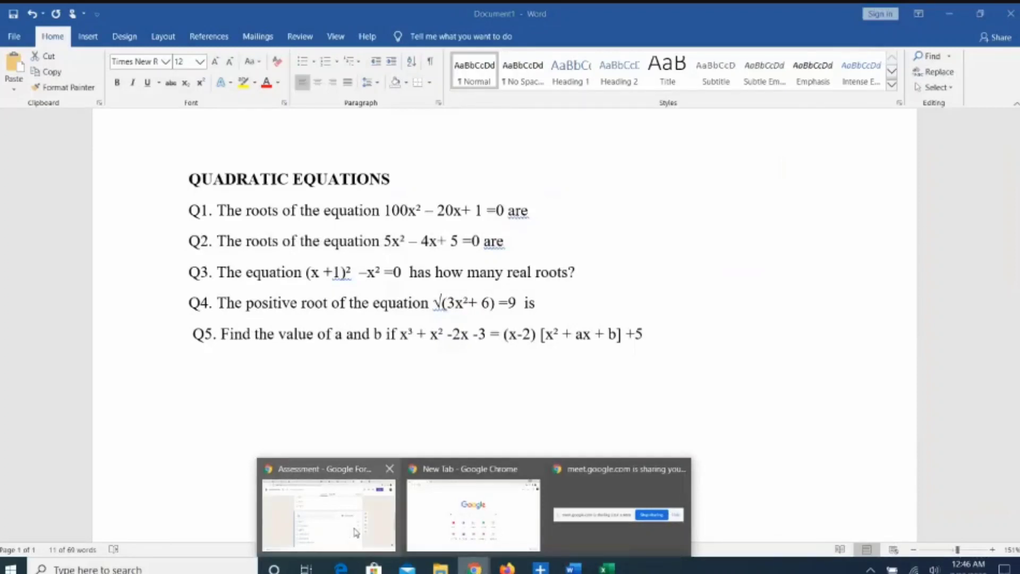
pyautogui.click(356, 533)
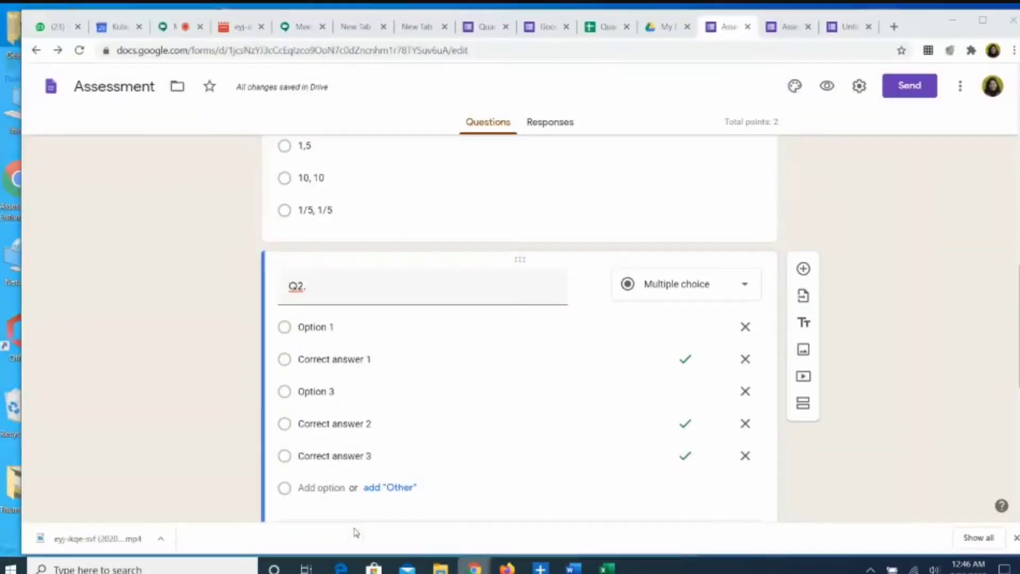
# Step: Paste the 5x² – 4x+ 5 =0 question into Q2 with options Real and equal, Real and distinct, Imaginary, None of these
pyautogui.doubleClick(319, 290)
pyautogui.hotkey('ctrl', 'v')
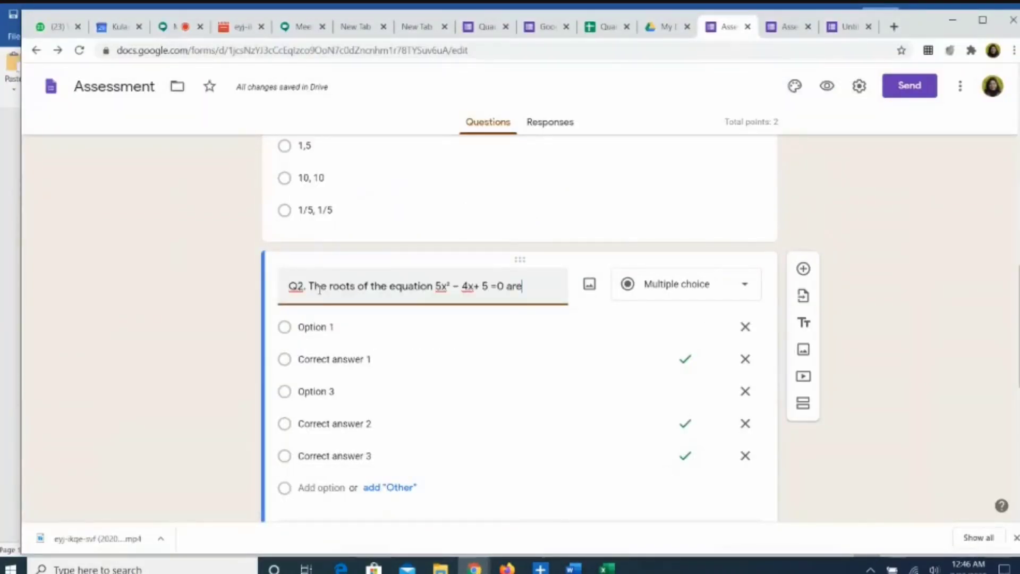
pyautogui.click(343, 325)
pyautogui.write('Real and equal')
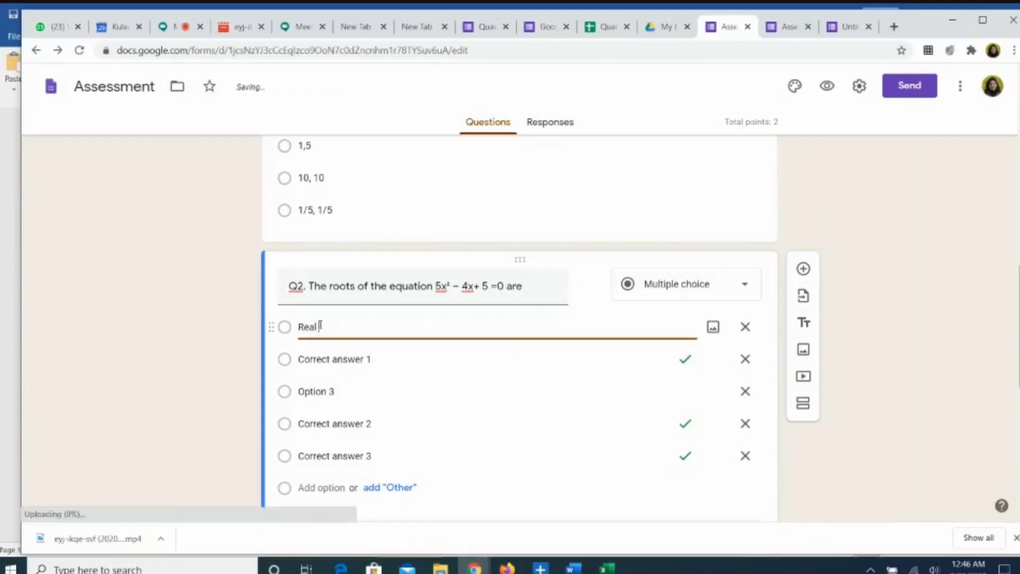
pyautogui.click(369, 370)
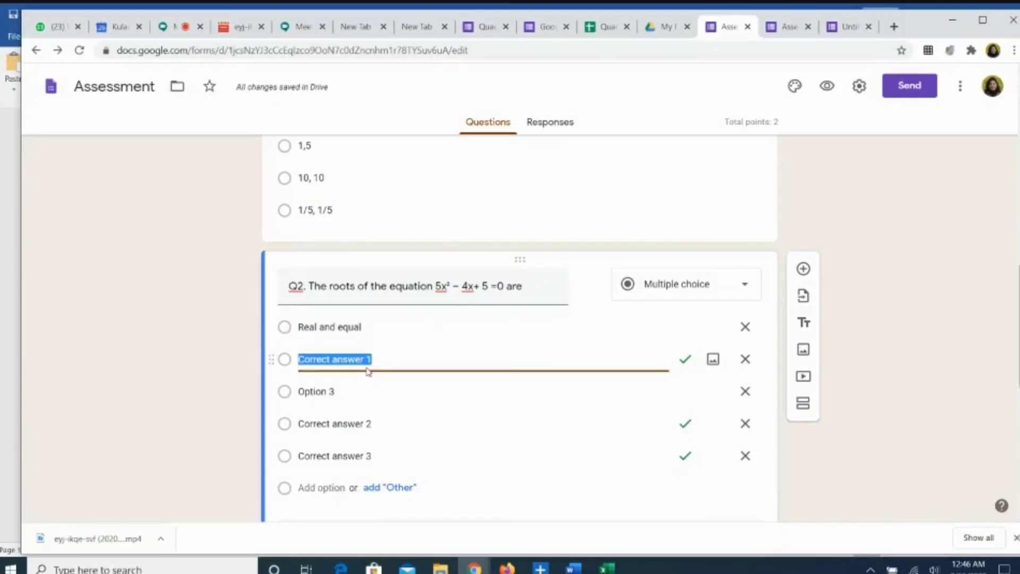
pyautogui.write('Real and distinct')
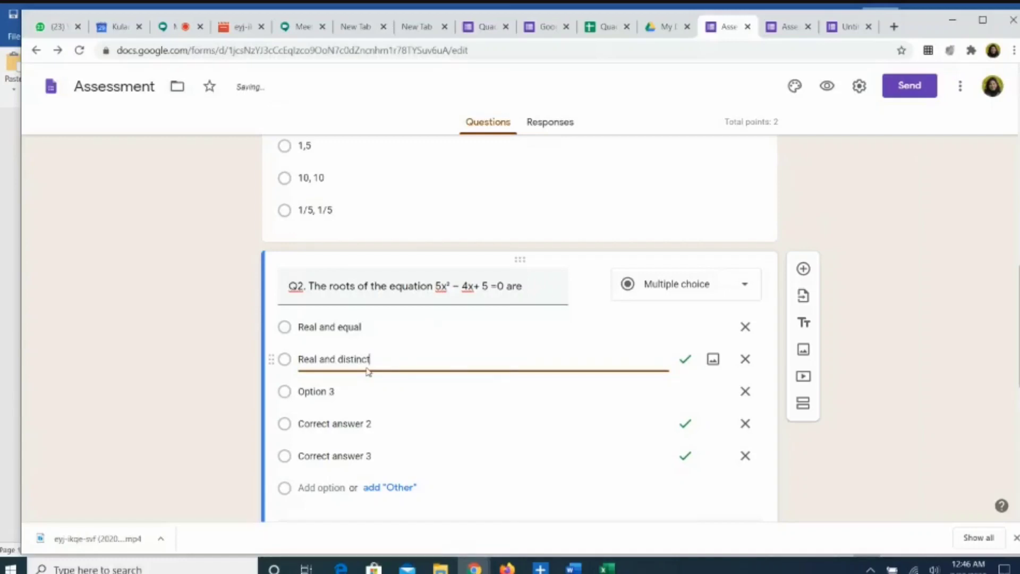
pyautogui.press('Return')
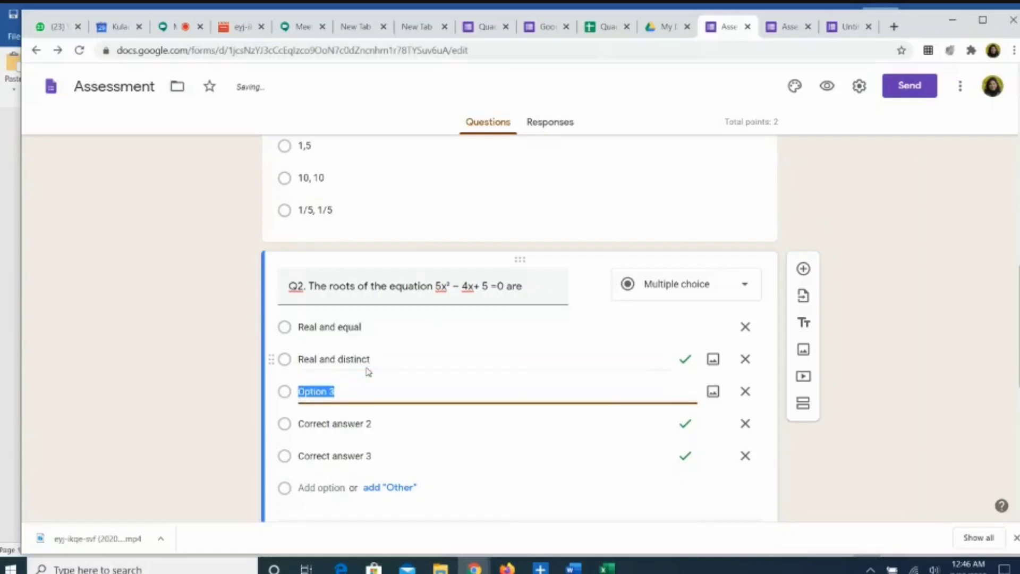
pyautogui.write('Imaginary')
pyautogui.press('Return')
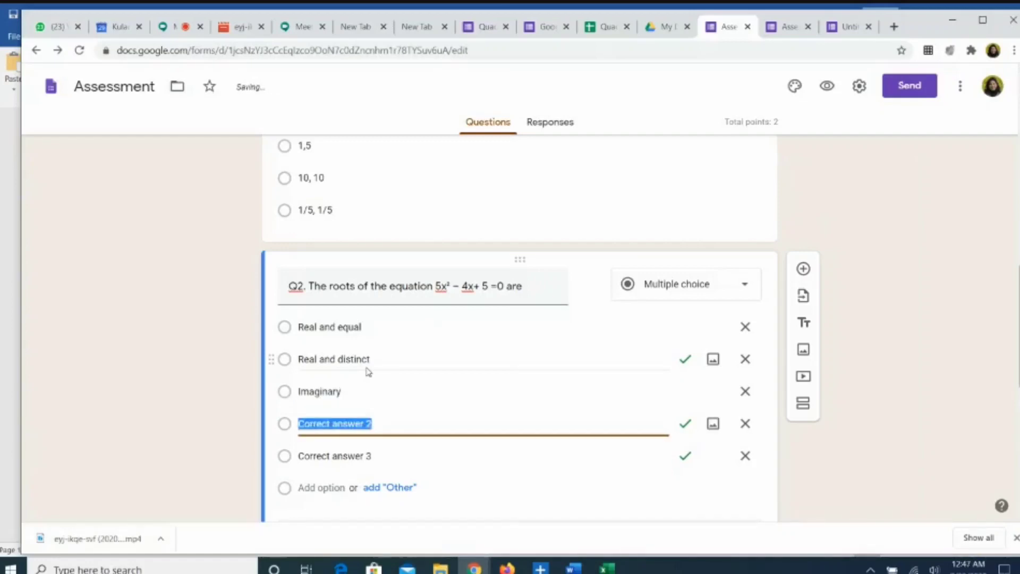
pyautogui.write('None of these')
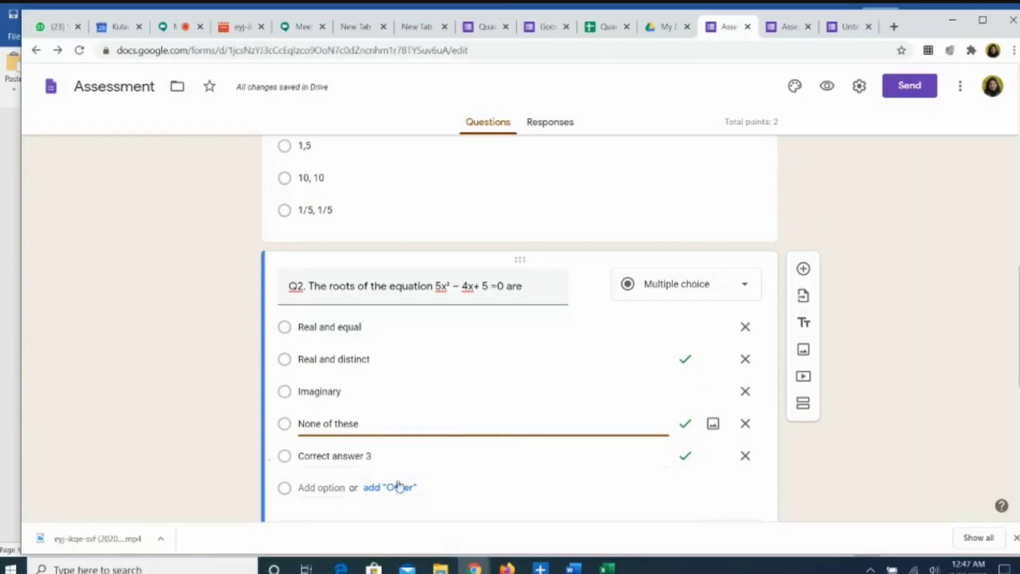
pyautogui.scroll(-1, 325, 500)
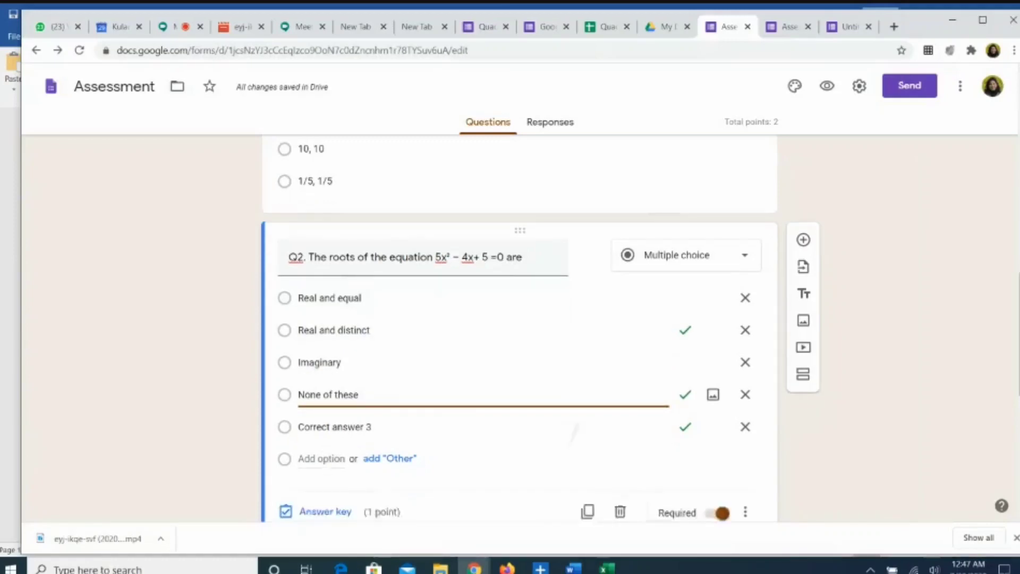
# Step: Mark Imaginary as Q2's only correct answer and set the question to 1 point
pyautogui.scroll(-1, 325, 478)
pyautogui.click(325, 455)
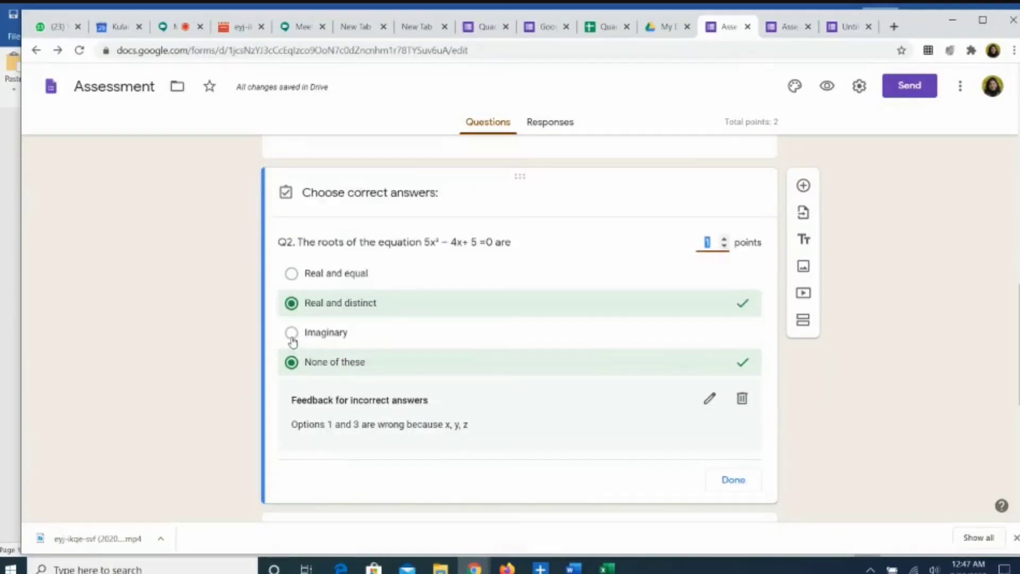
pyautogui.click(292, 335)
pyautogui.click(292, 304)
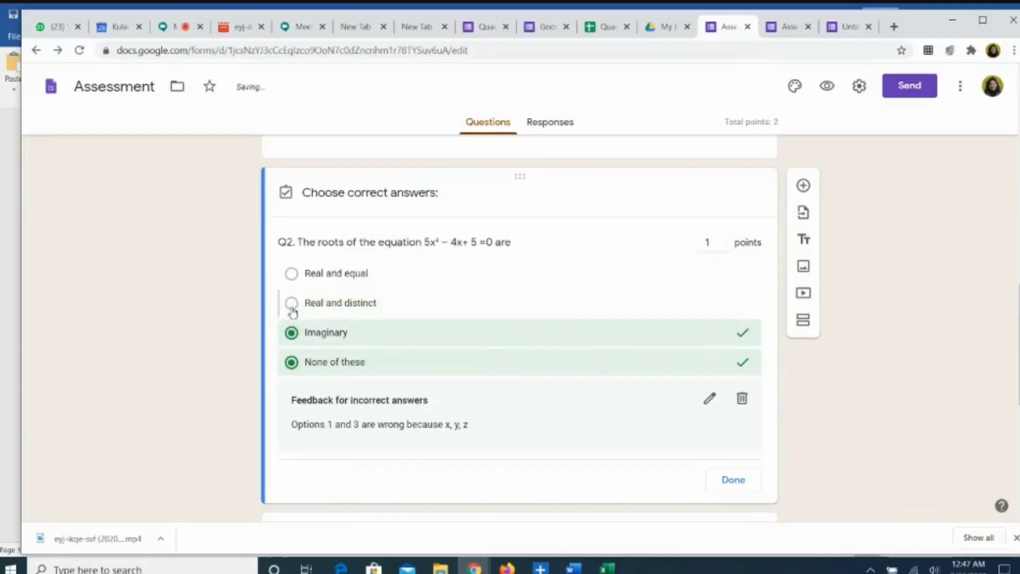
pyautogui.click(292, 362)
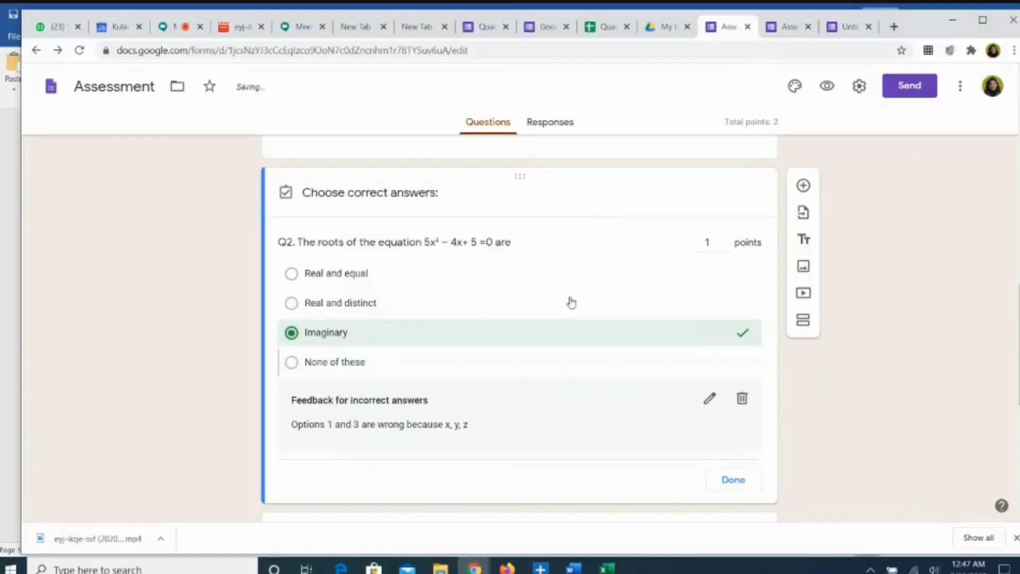
pyautogui.click(708, 241)
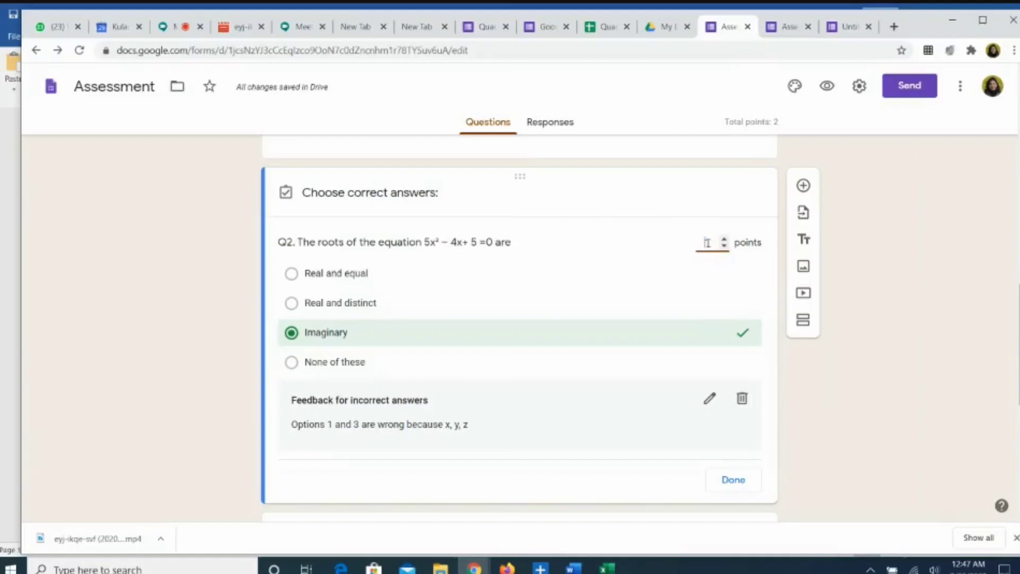
pyautogui.click(723, 239)
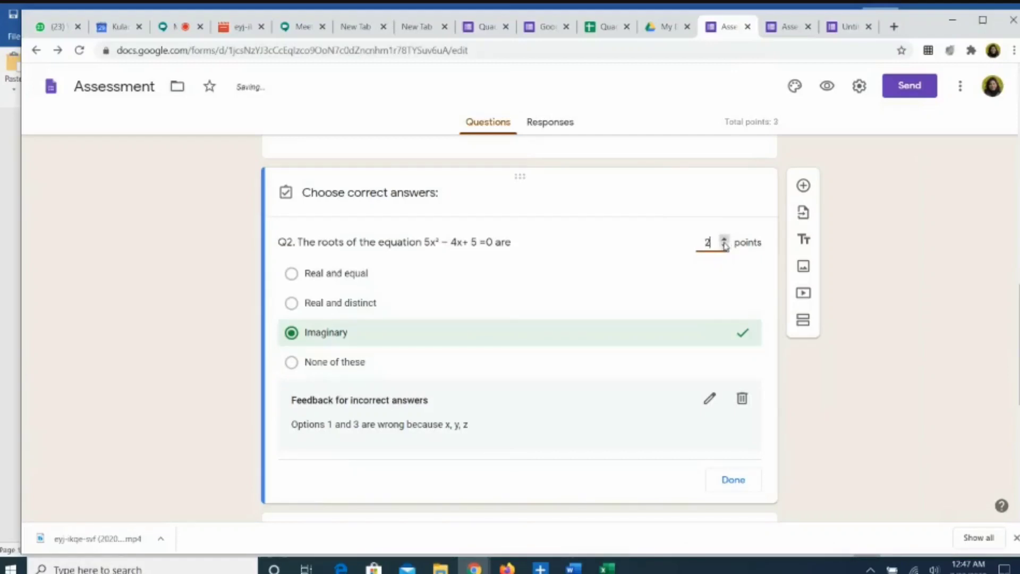
pyautogui.click(723, 246)
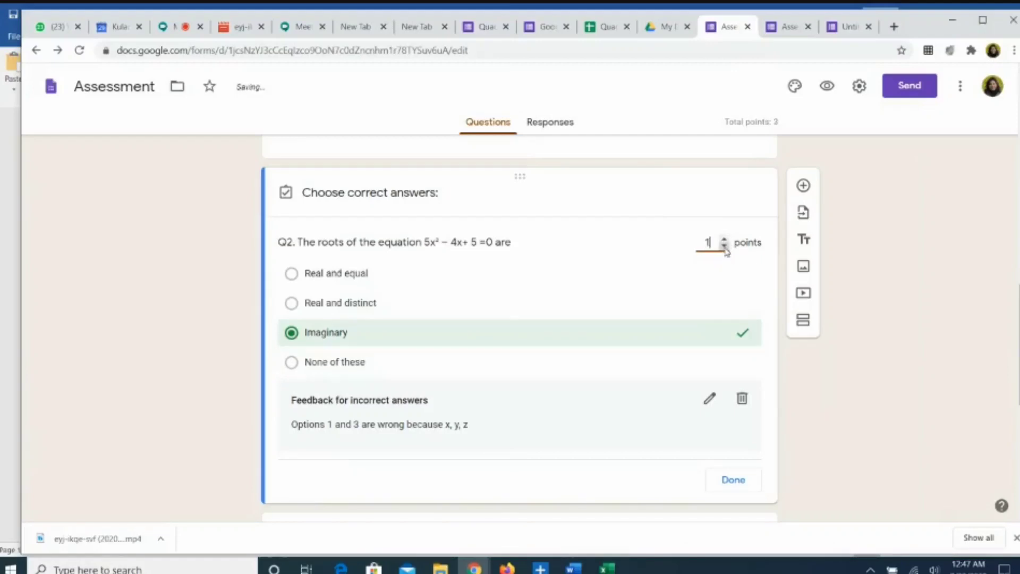
# Step: Finish Q2's answer key and bring up the open Word documents
pyautogui.click(730, 480)
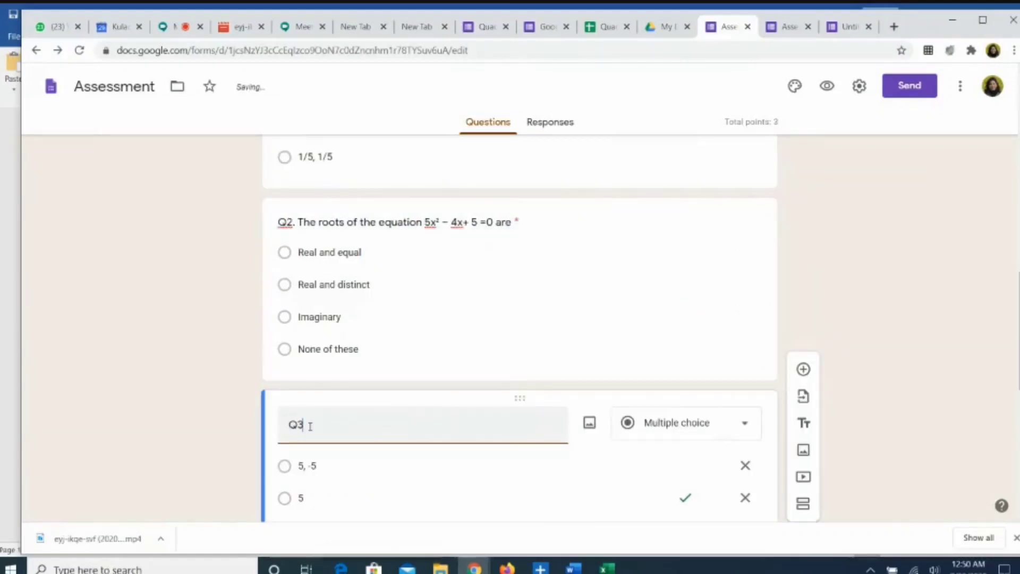
pyautogui.click(573, 566)
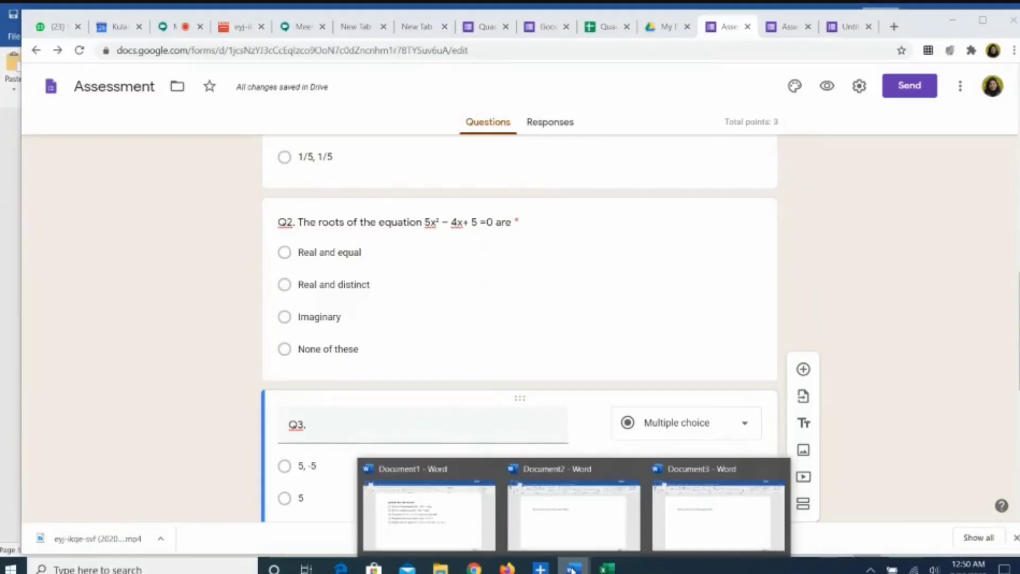
# Step: In Document2, complete the word 'equation' and follow it with a √ symbol and '(3x'
pyautogui.click(565, 542)
pyautogui.hotkey('ctrl', 'a')
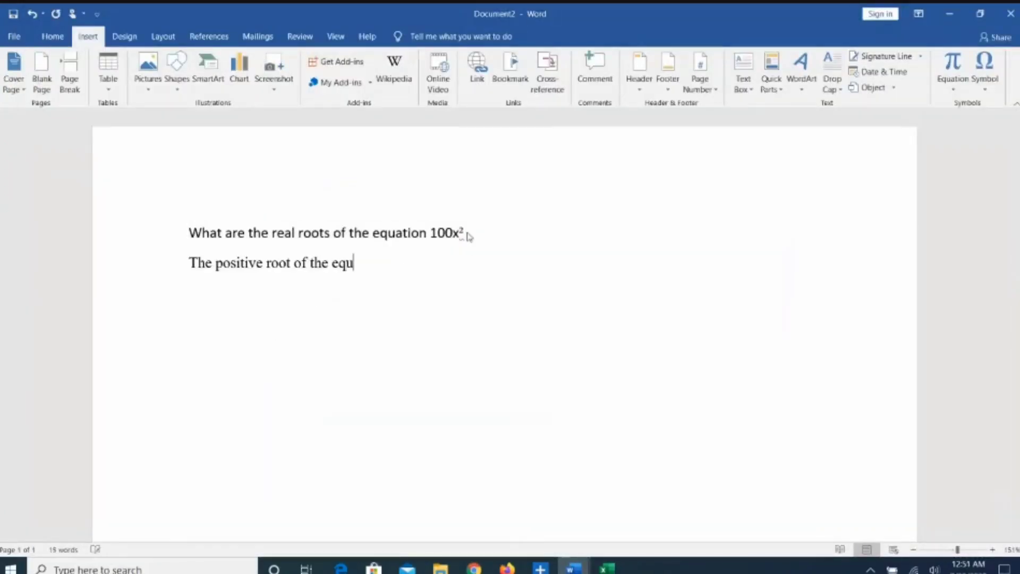
pyautogui.write('ation')
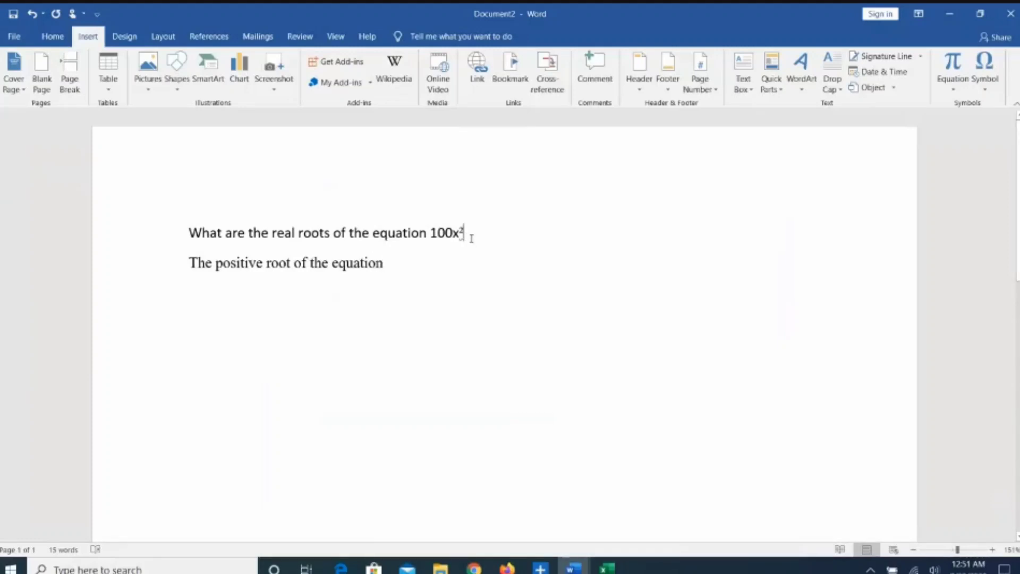
pyautogui.moveTo(471, 239); pyautogui.dragTo(405, 260)
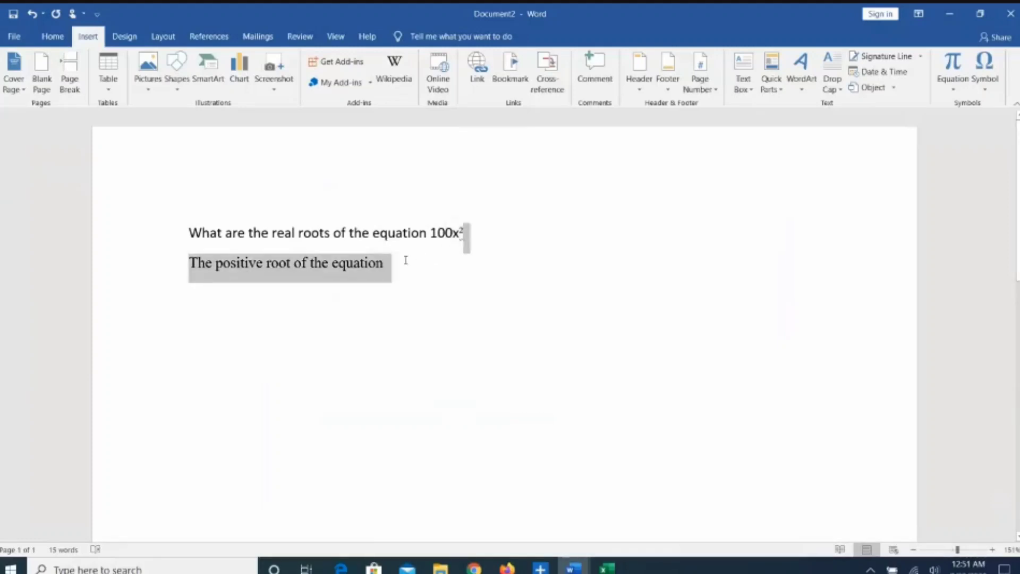
pyautogui.click(398, 263)
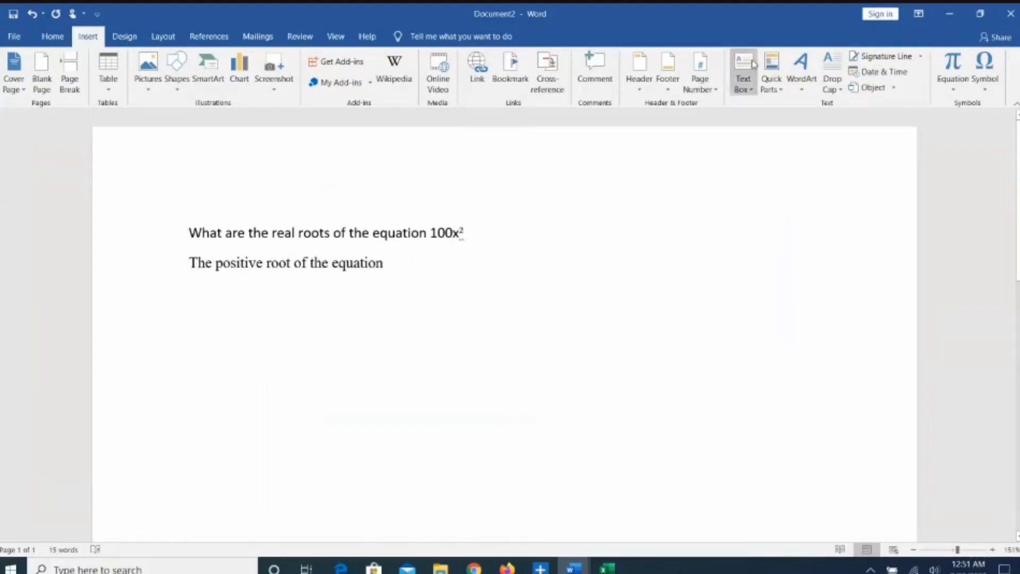
pyautogui.click(987, 91)
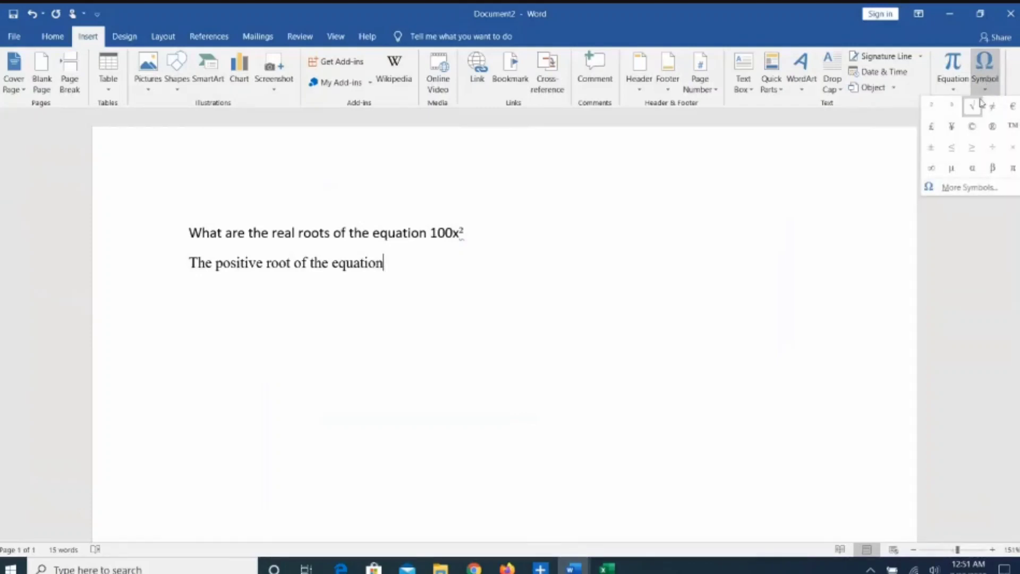
pyautogui.click(974, 107)
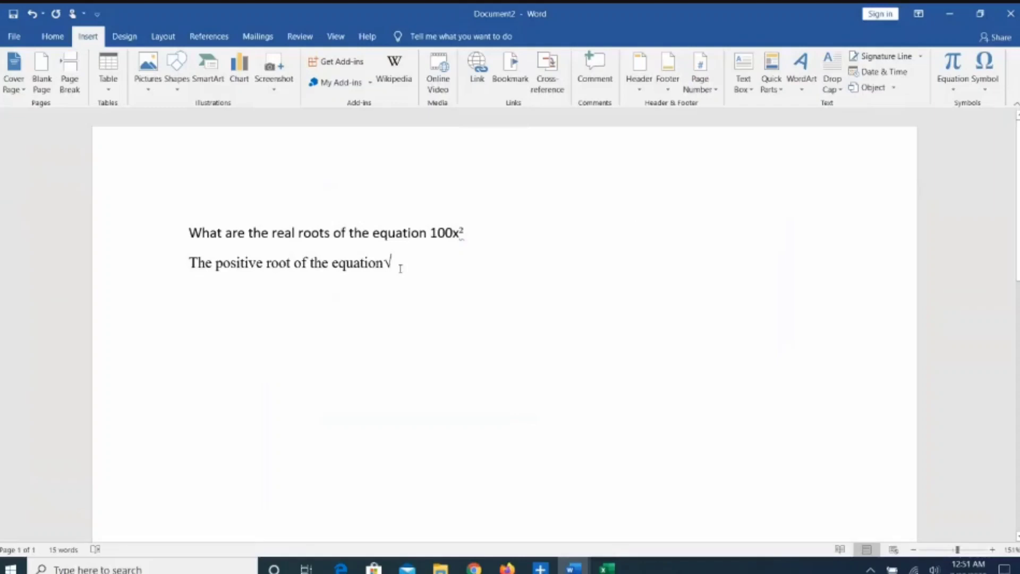
pyautogui.write('(')
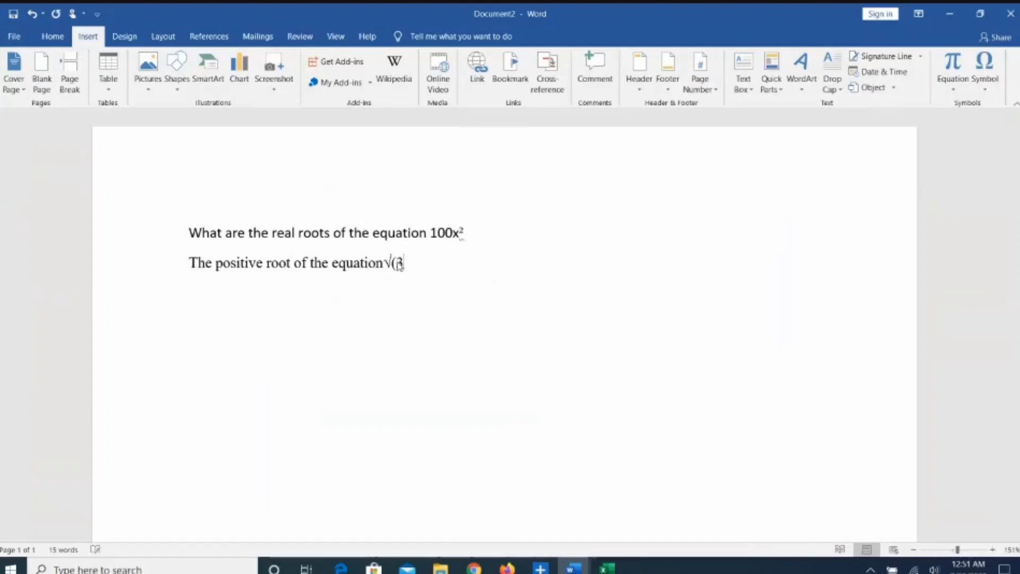
pyautogui.write('3 x')
pyautogui.click(400, 264)
pyautogui.press('Delete')
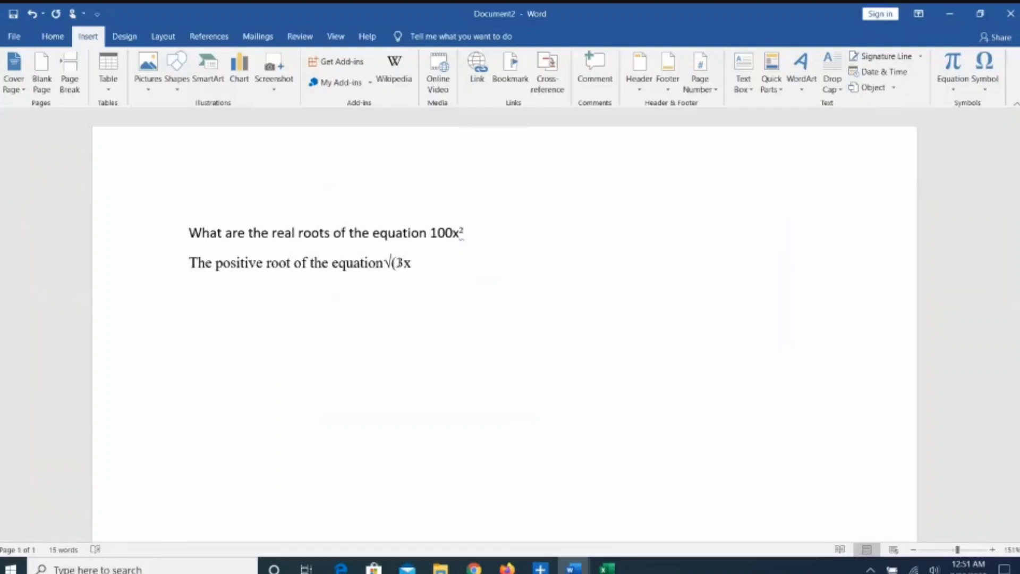
# Step: End the line with '+ 6) =9 is', copy the question and return to the Assessment form
pyautogui.click(984, 94)
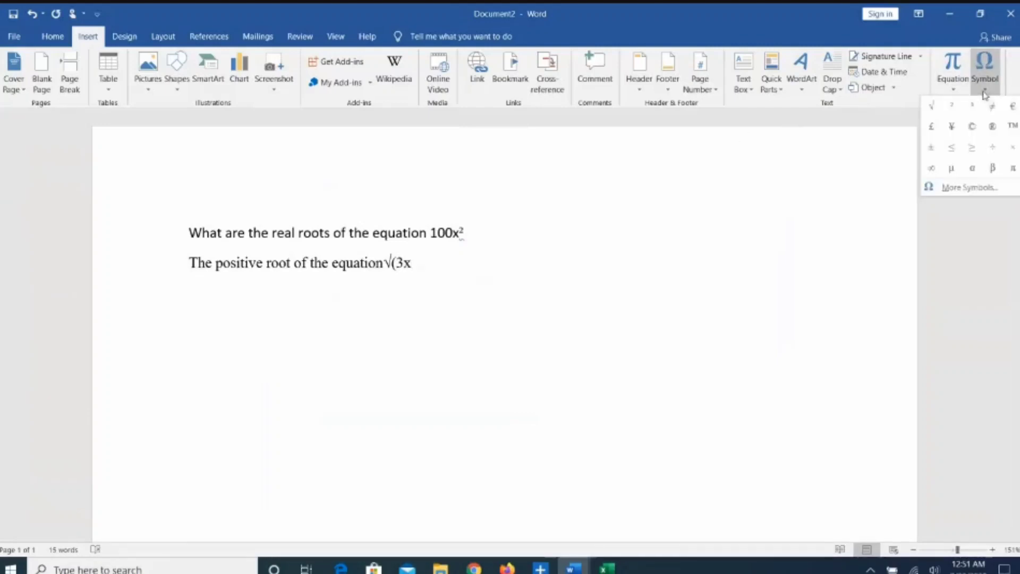
pyautogui.press('Escape')
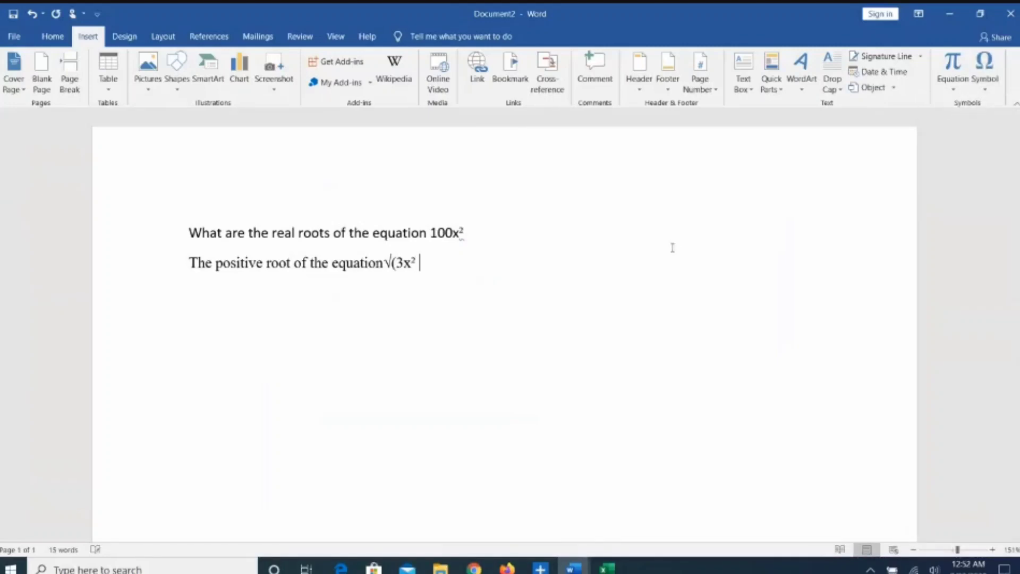
pyautogui.write('+ 6) =9')
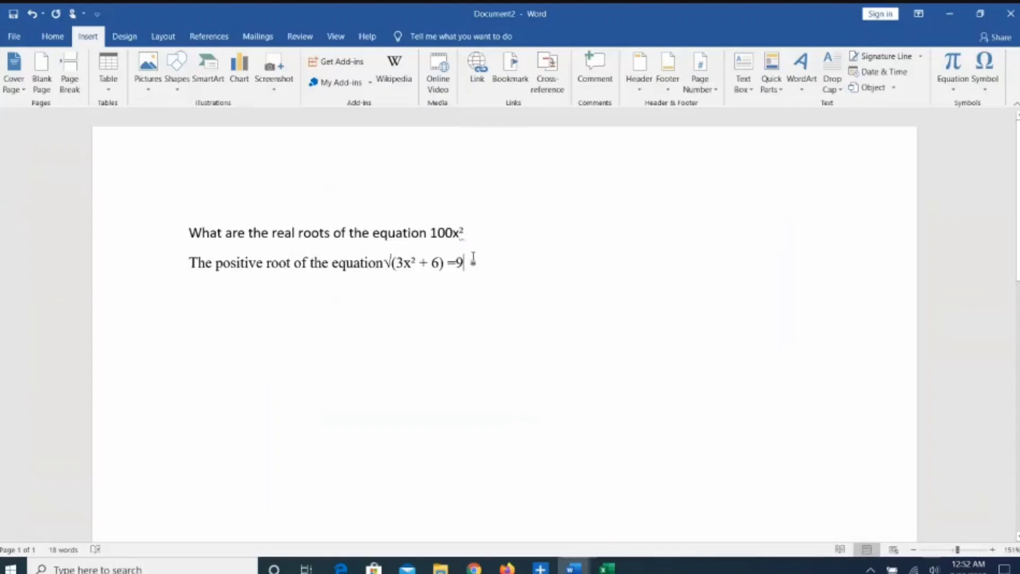
pyautogui.write(' is')
pyautogui.moveTo(476, 262); pyautogui.dragTo(196, 264)
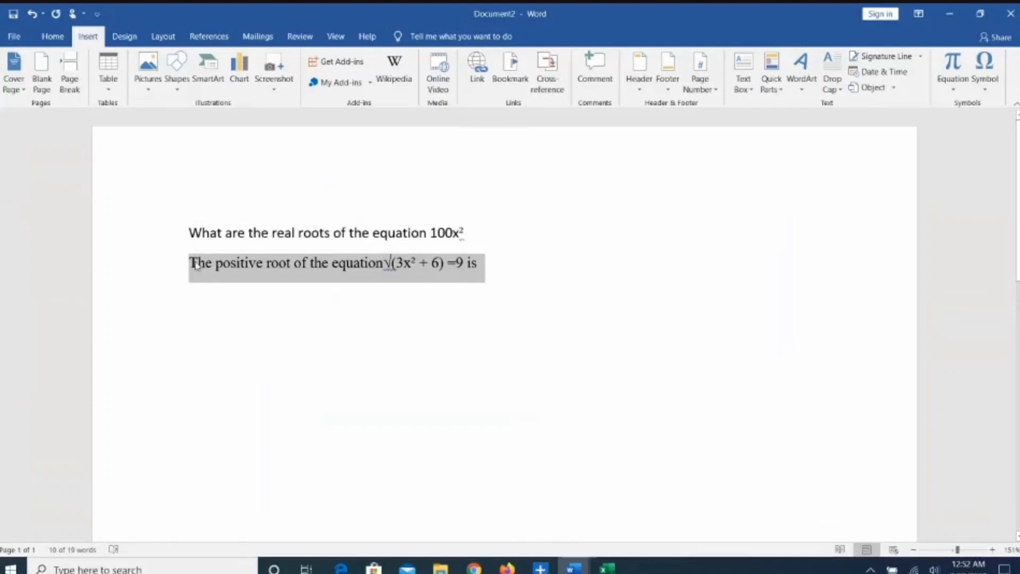
pyautogui.click(474, 567)
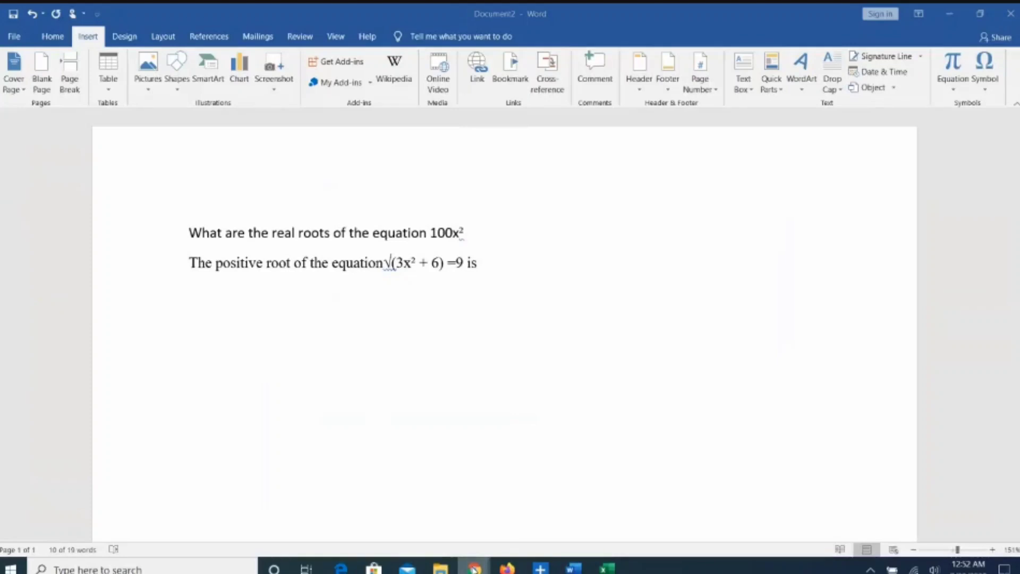
pyautogui.click(335, 502)
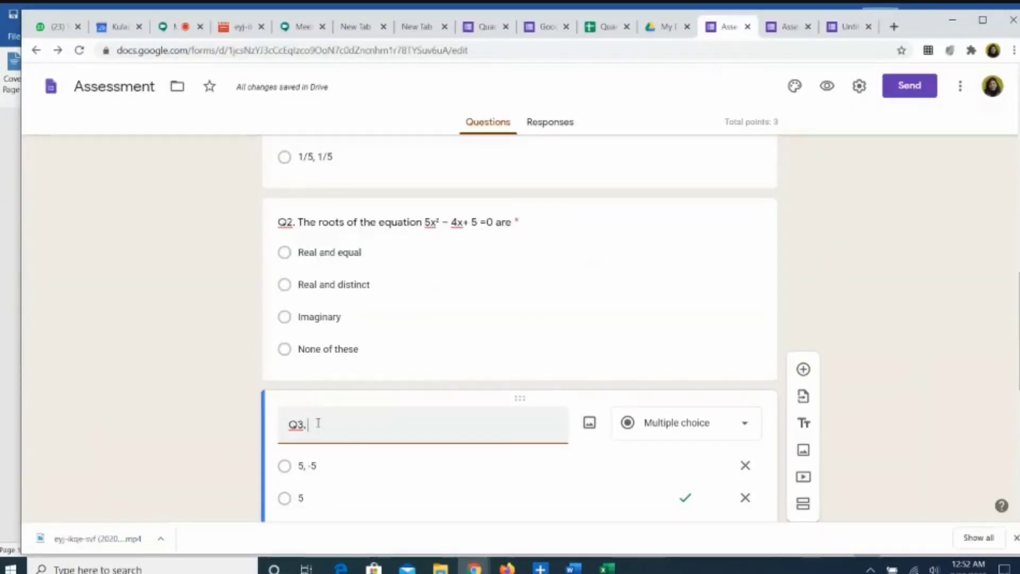
# Step: Paste the √(3x² + 6) =9 question into Q3 and mark 5 as correct for 1 point
pyautogui.write('The positive root of the equation √(3x² + 6) =9 is')
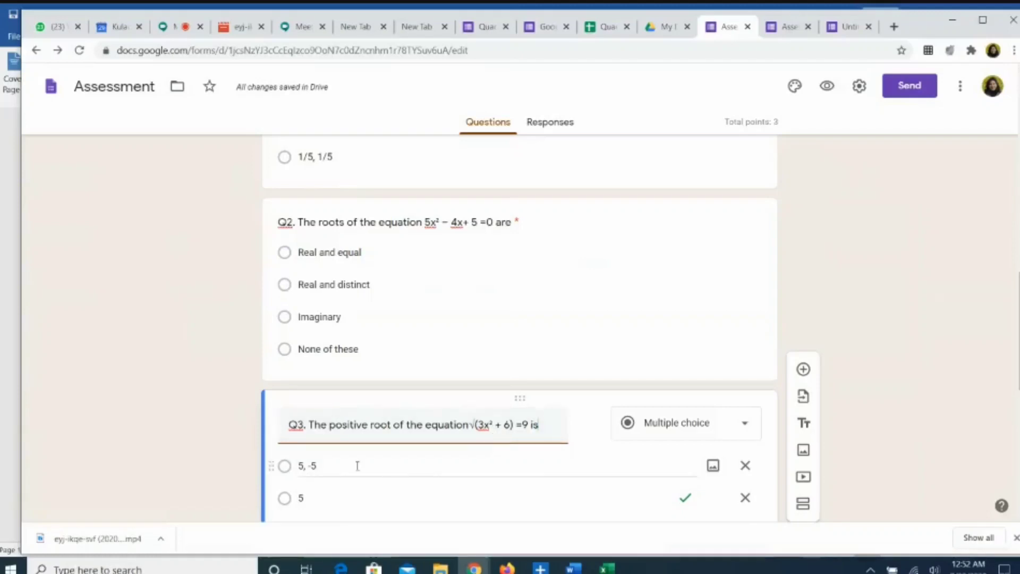
pyautogui.scroll(-2, 346, 492)
pyautogui.scroll(-1, 346, 490)
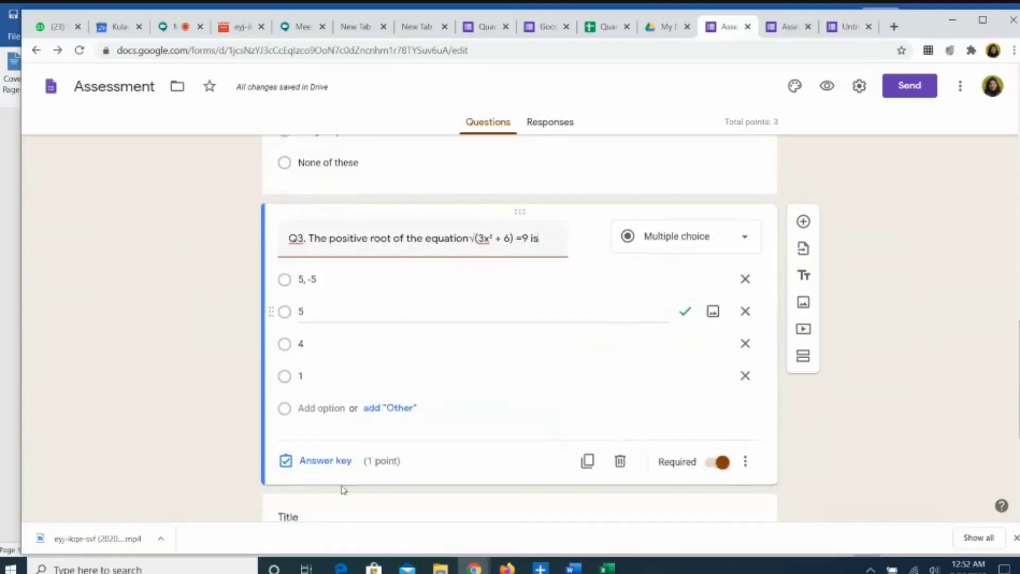
pyautogui.click(313, 460)
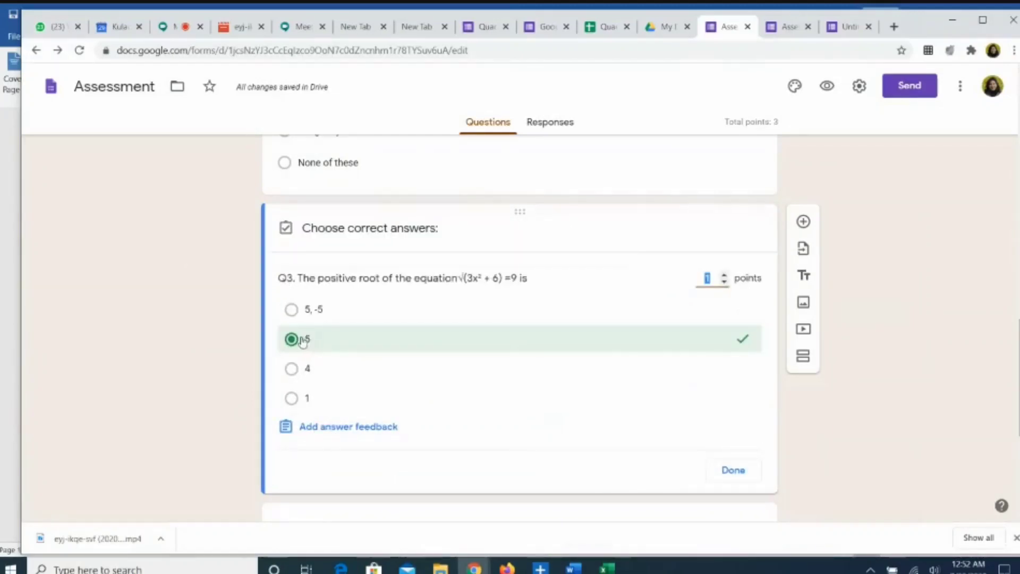
pyautogui.click(293, 342)
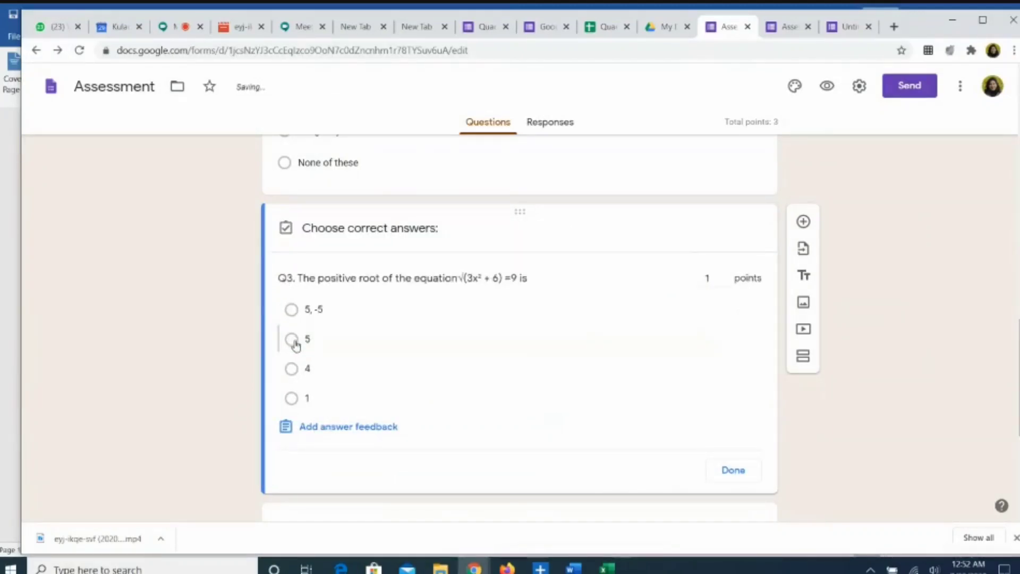
pyautogui.click(293, 341)
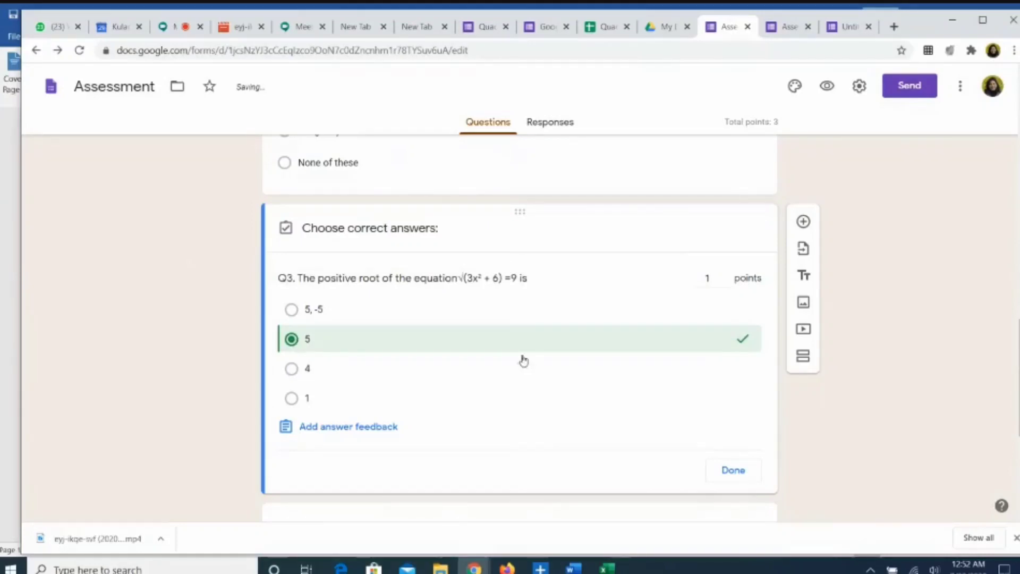
pyautogui.click(724, 274)
pyautogui.click(724, 274)
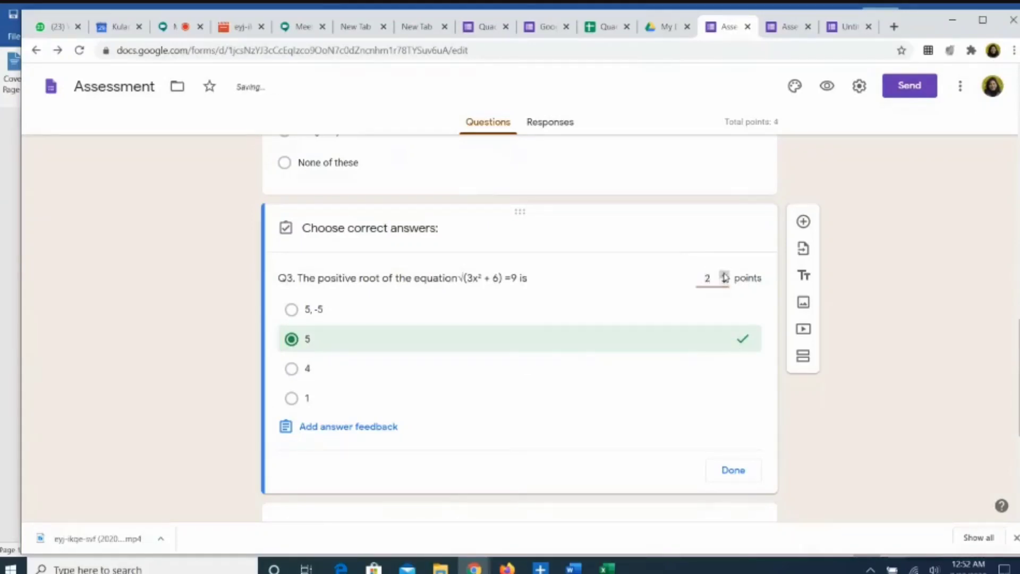
pyautogui.click(724, 283)
pyautogui.click(735, 473)
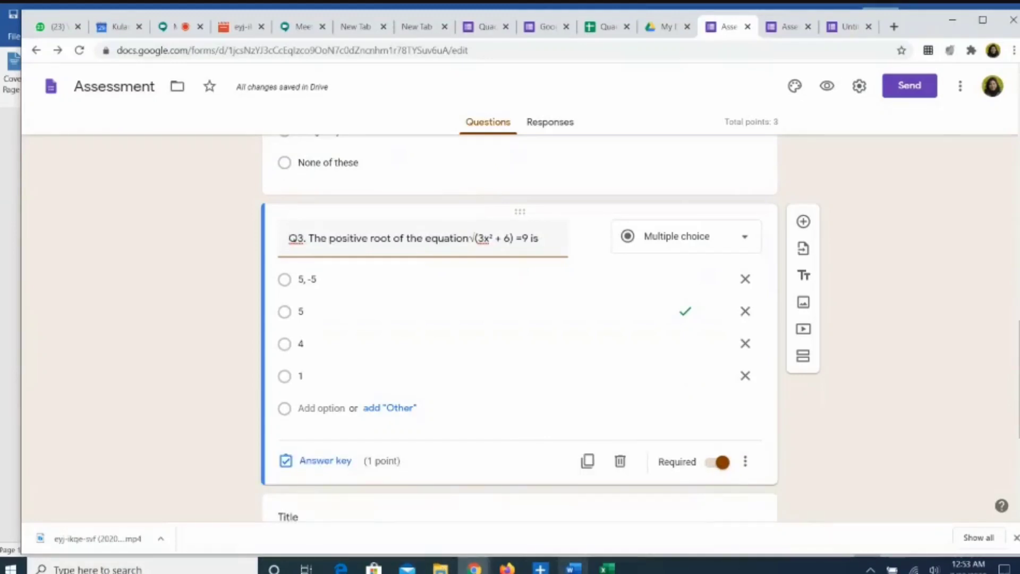
# Step: Copy the Q5 find-a-and-b question from the Quadratic Equations document and return to the Assessment form
pyautogui.moveTo(574, 568)
pyautogui.click(420, 520)
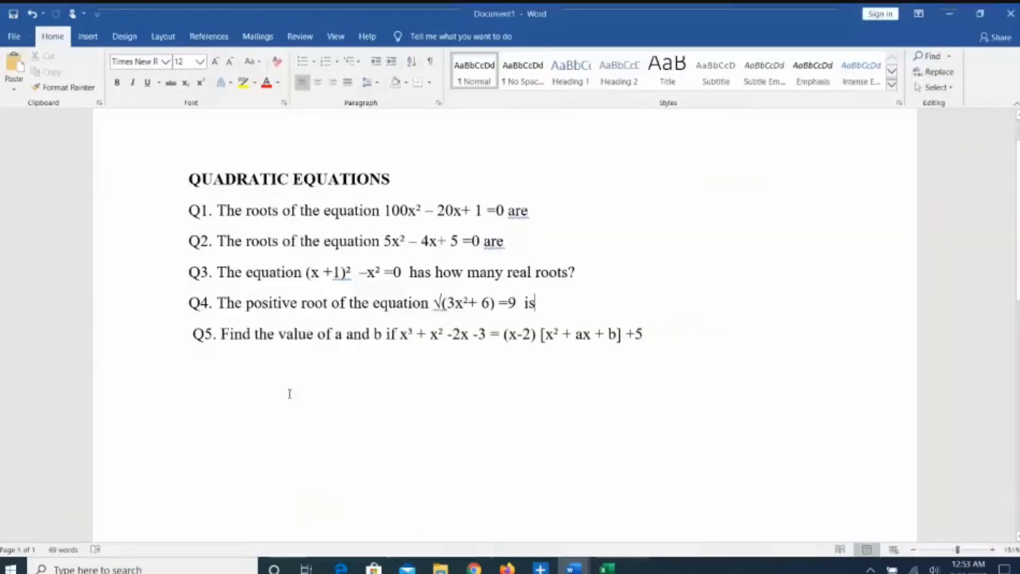
pyautogui.moveTo(221, 333); pyautogui.dragTo(655, 354)
pyautogui.hotkey('ctrl', 'c')
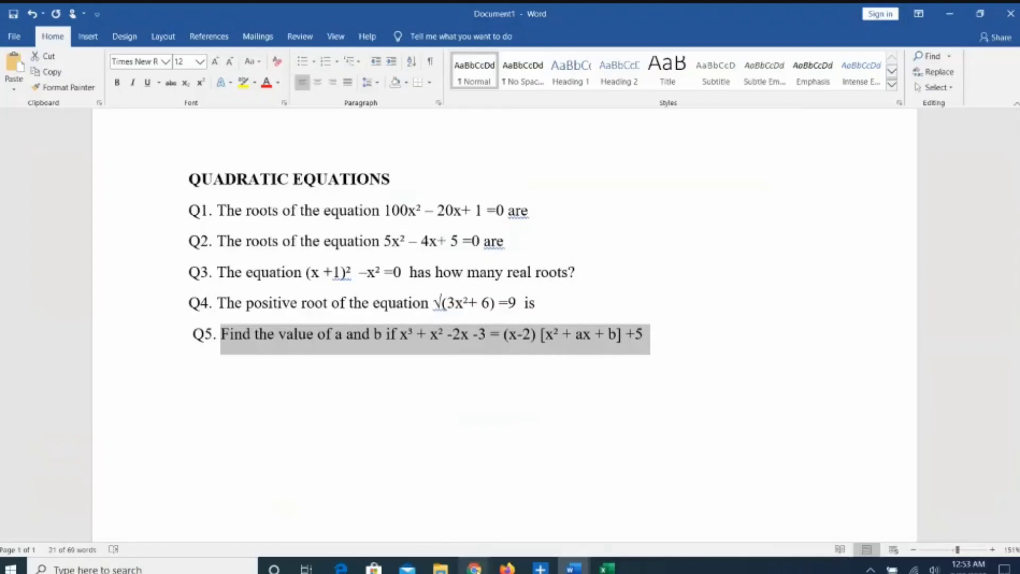
pyautogui.moveTo(474, 567)
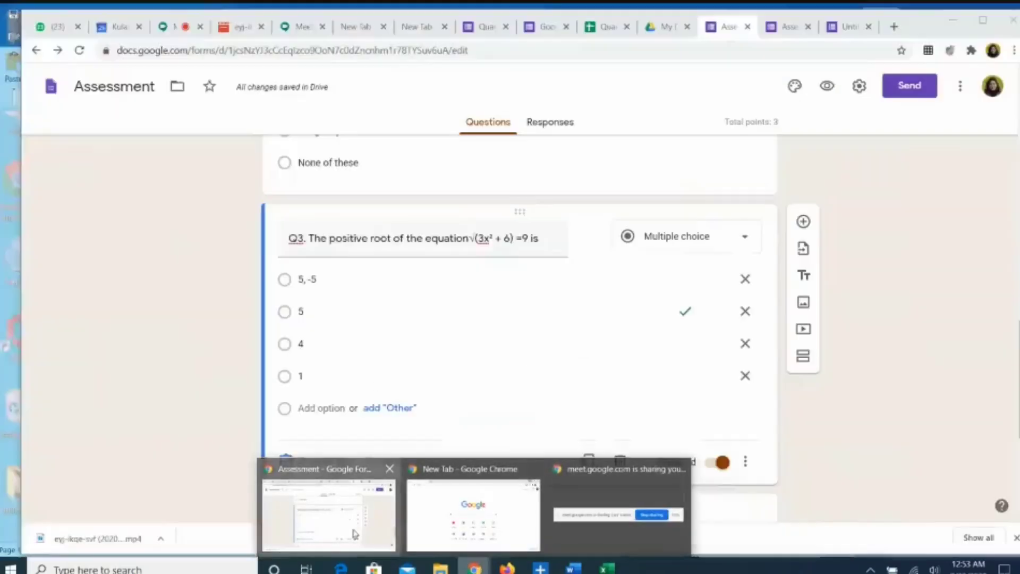
pyautogui.click(351, 526)
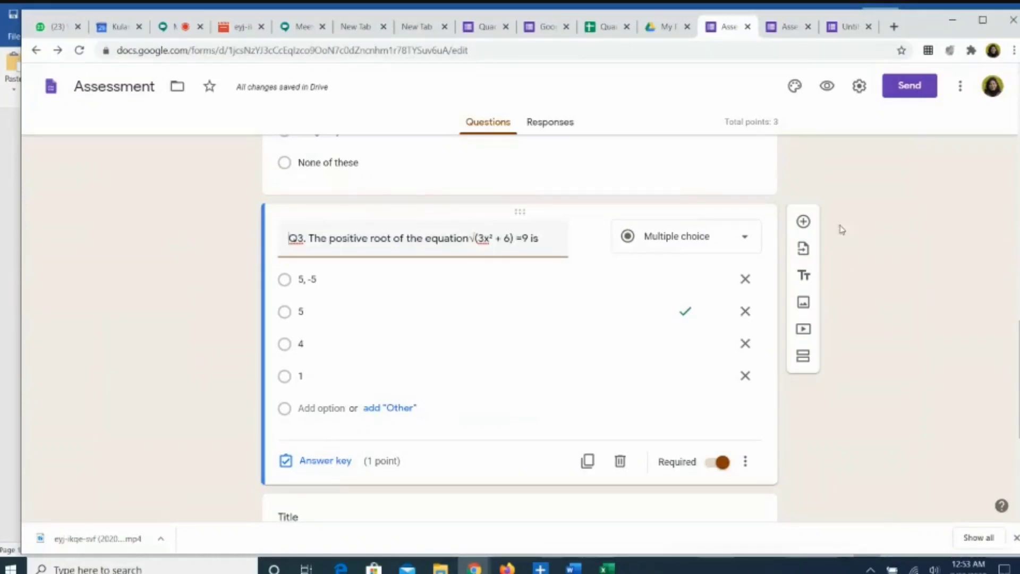
# Step: Add a new question titled Q4 and paste the copied question text into it
pyautogui.click(804, 222)
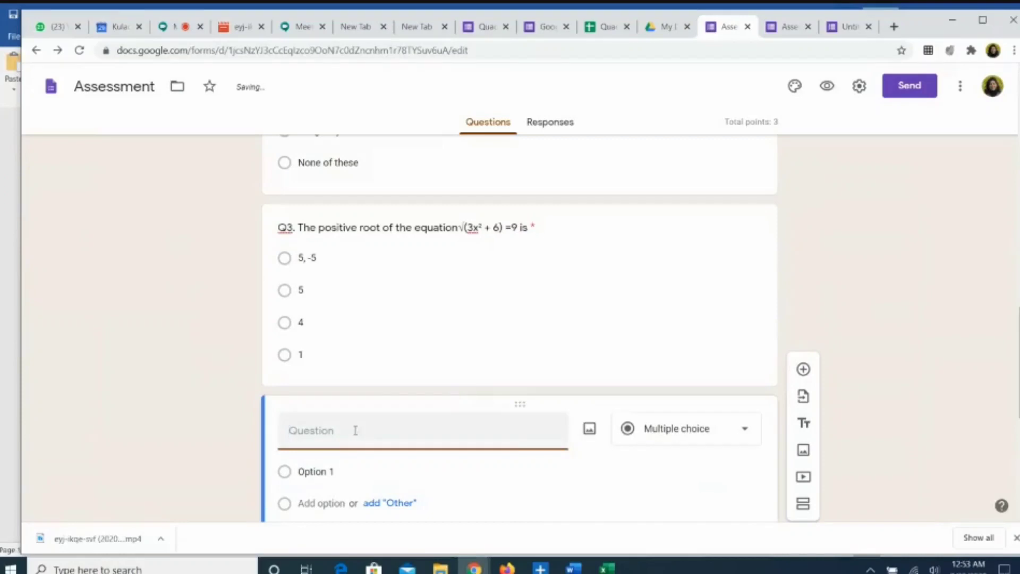
pyautogui.write('Q4.')
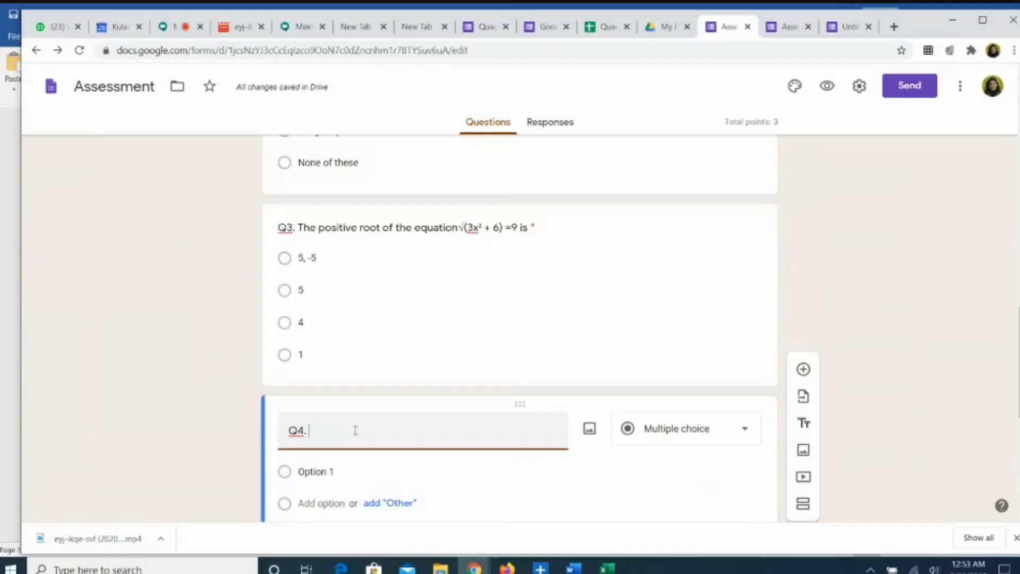
pyautogui.hotkey('ctrl', 'v')
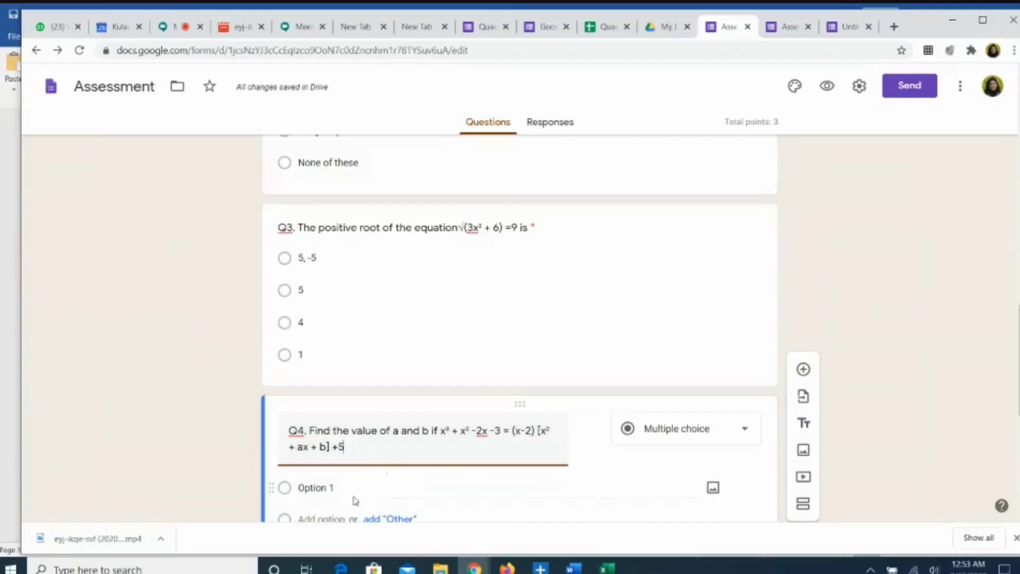
# Step: Enter Q4's answer choices 1, -4; 2,4; 3,4; and 3,-4
pyautogui.click(322, 487)
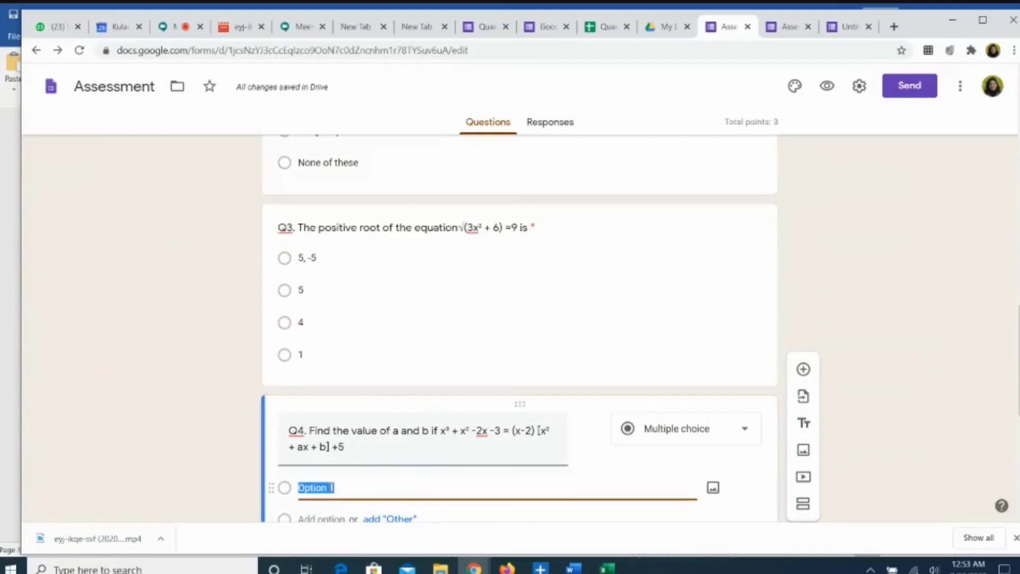
pyautogui.write('1, -4')
pyautogui.press('Return')
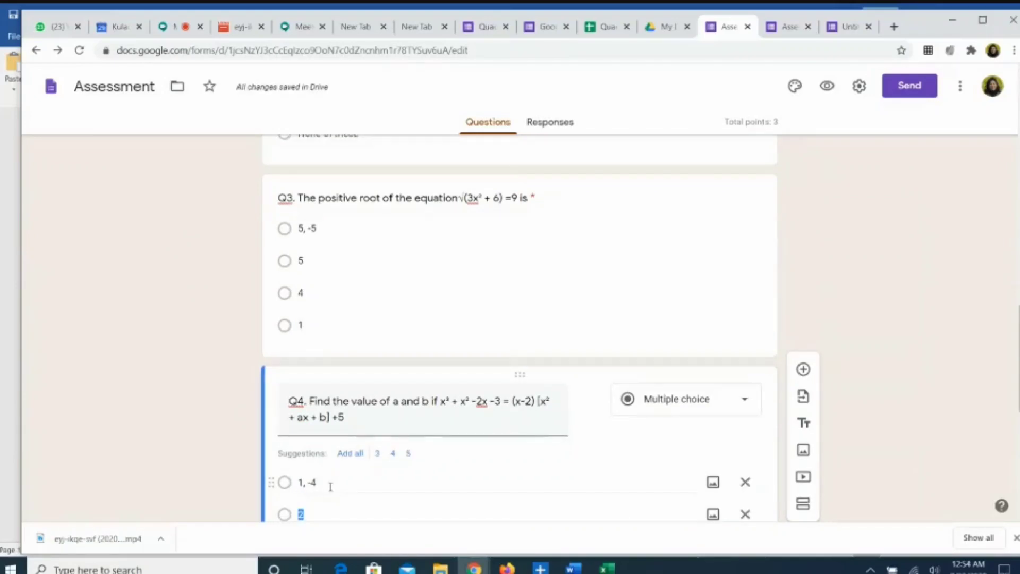
pyautogui.write('2,4')
pyautogui.press('Left')
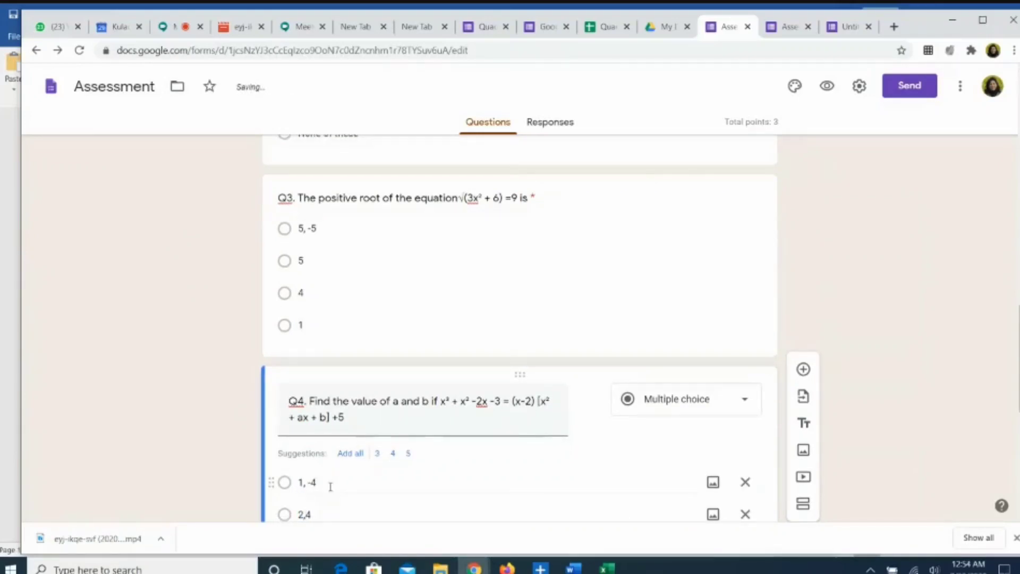
pyautogui.press('Return')
pyautogui.write(',4')
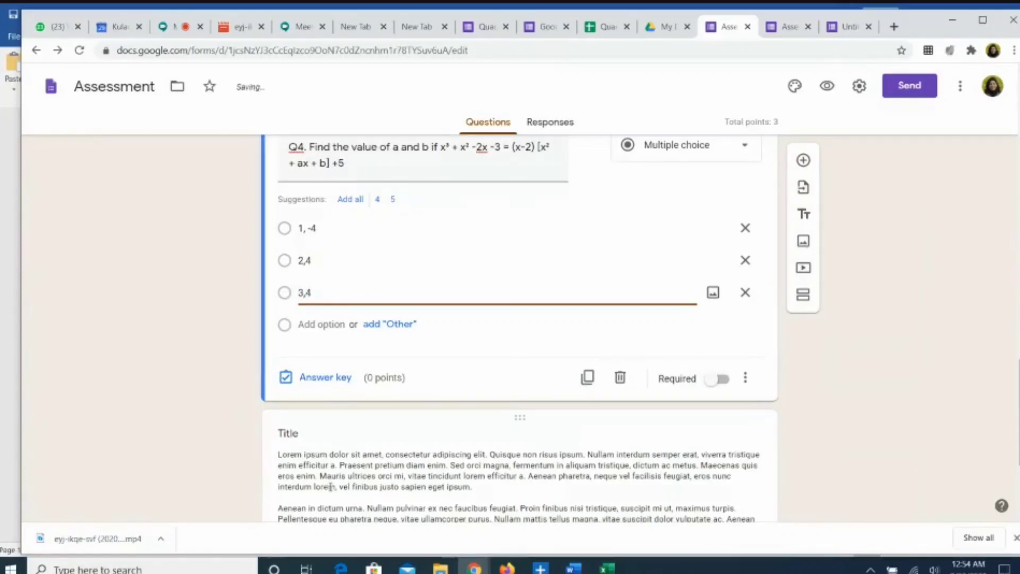
pyautogui.press('Return')
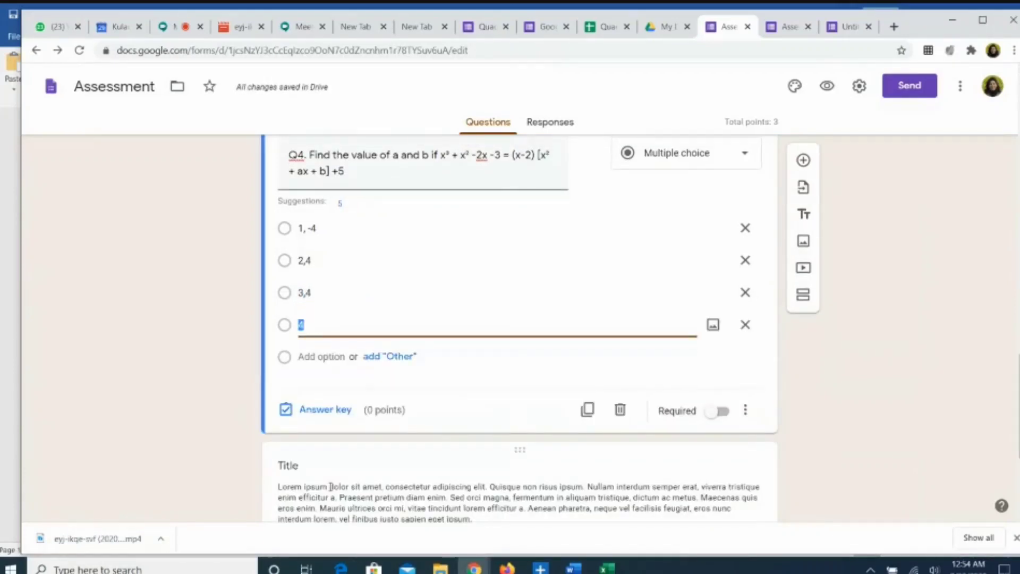
pyautogui.write('3,-4')
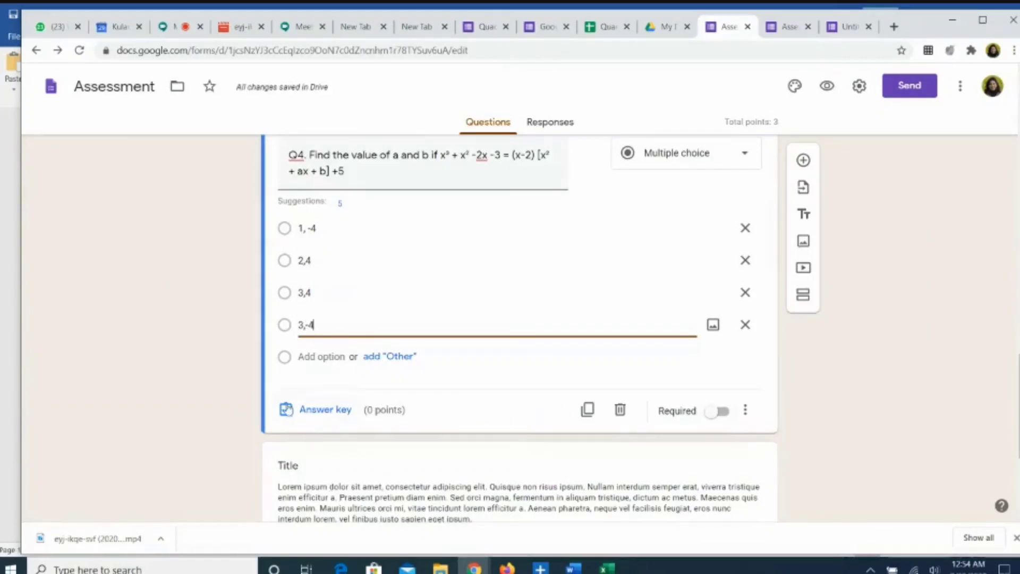
# Step: Mark 3,4 as Q4's correct answer worth 1 point and make Q4 required
pyautogui.click(301, 412)
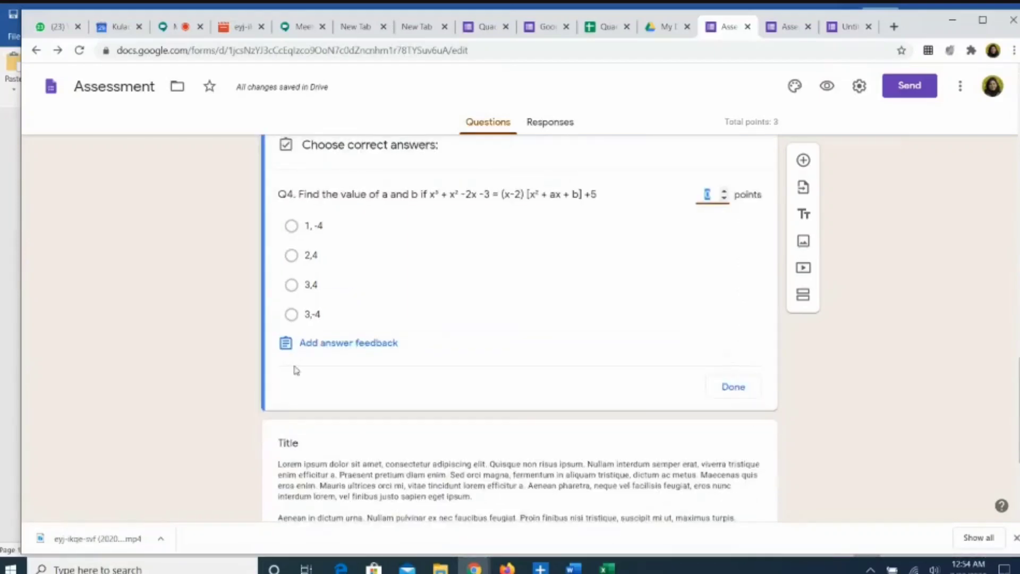
pyautogui.click(292, 285)
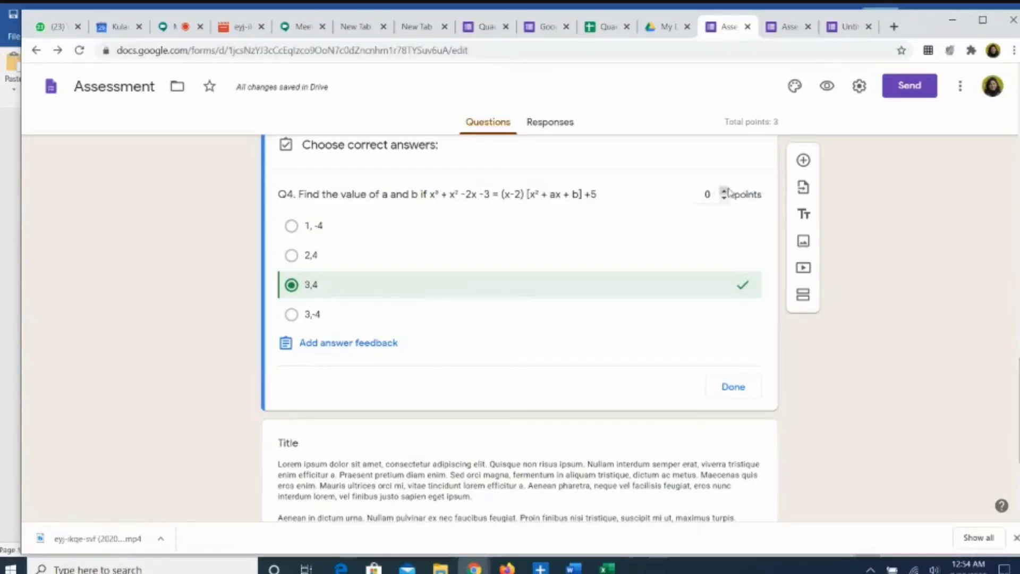
pyautogui.click(725, 191)
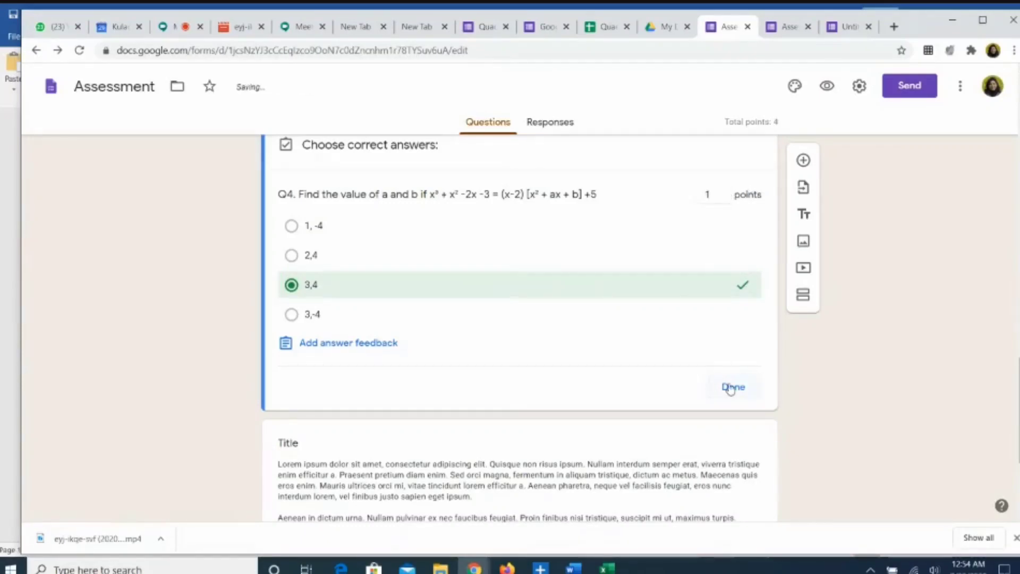
pyautogui.click(732, 386)
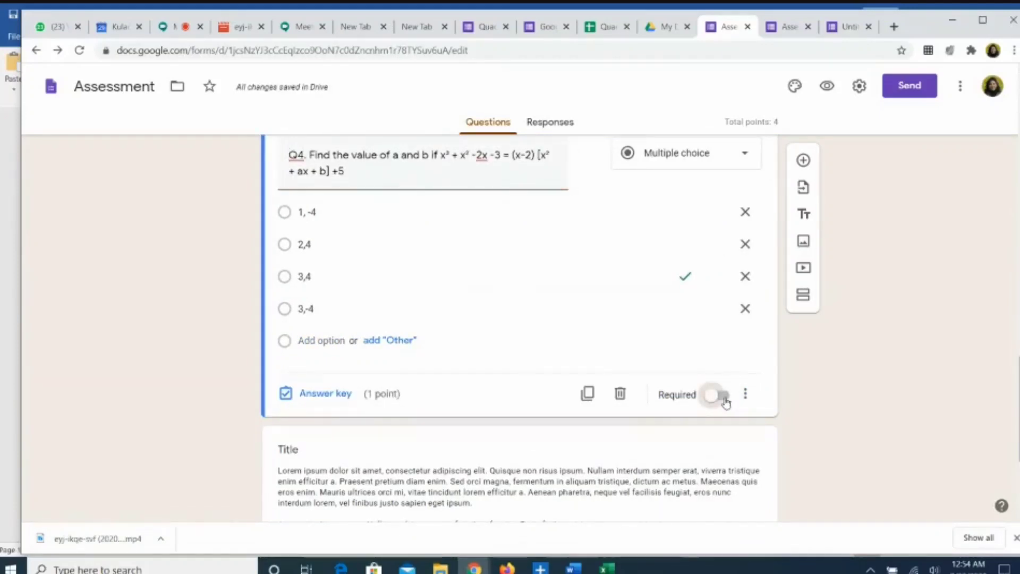
pyautogui.click(720, 398)
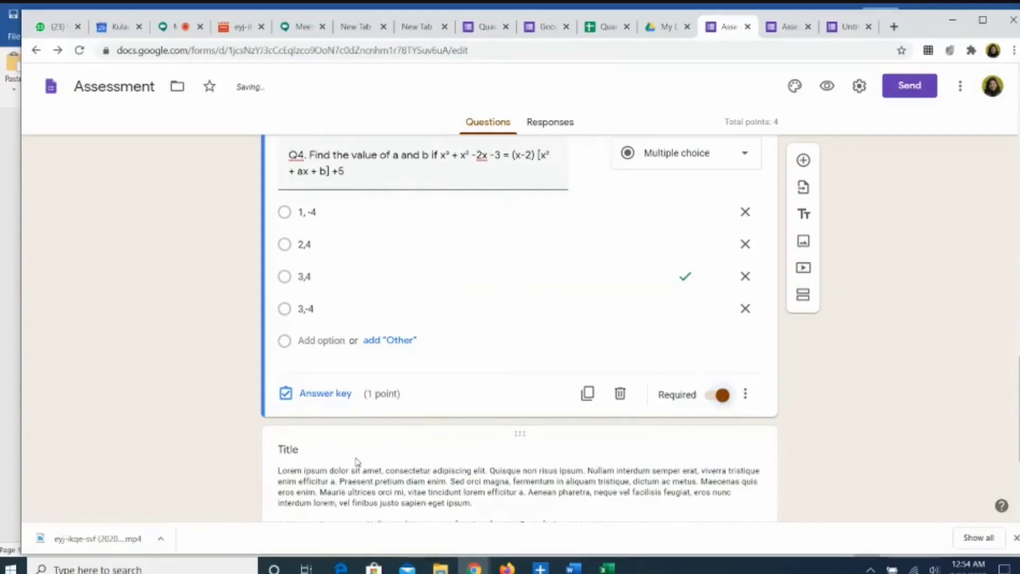
pyautogui.click(282, 449)
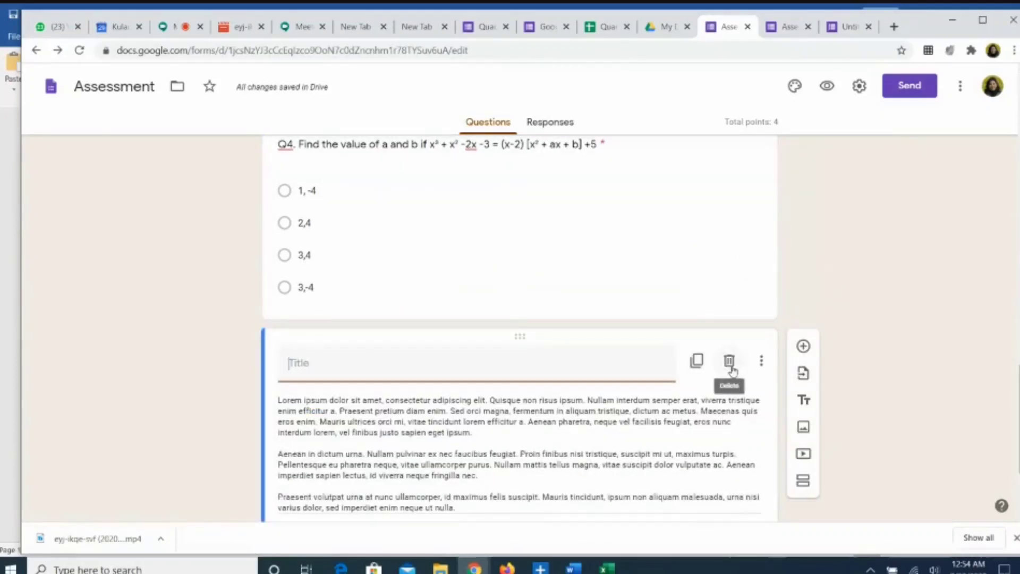
# Step: Delete the lorem-ipsum text block and the placeholder fourth-question paragraph
pyautogui.click(730, 367)
pyautogui.click(730, 363)
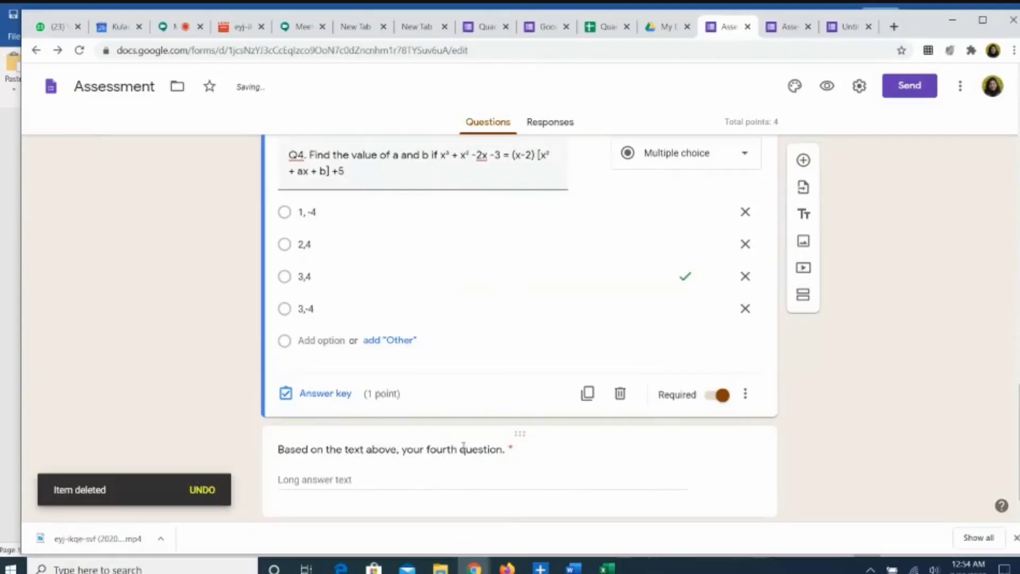
pyautogui.click(515, 468)
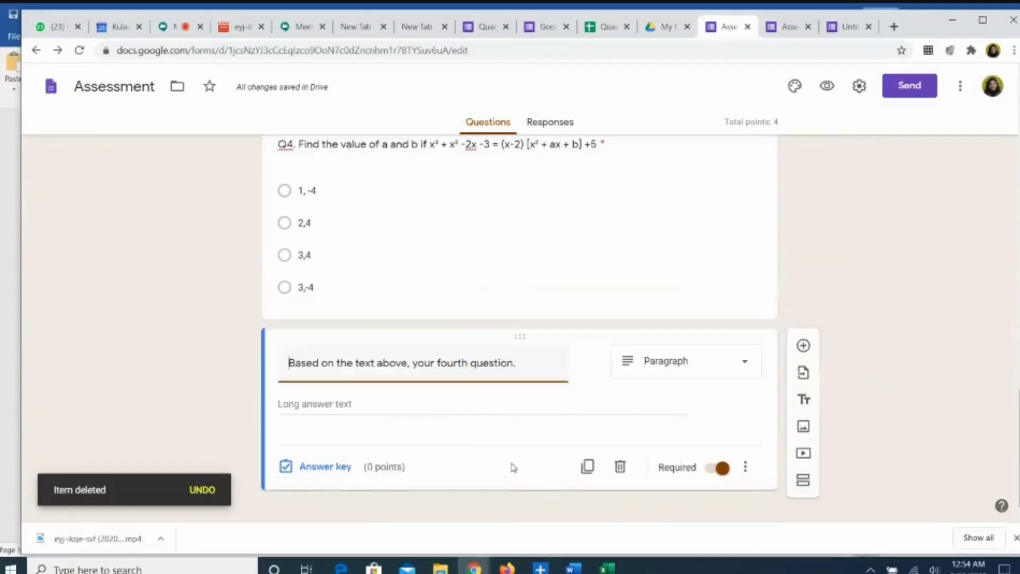
pyautogui.click(620, 469)
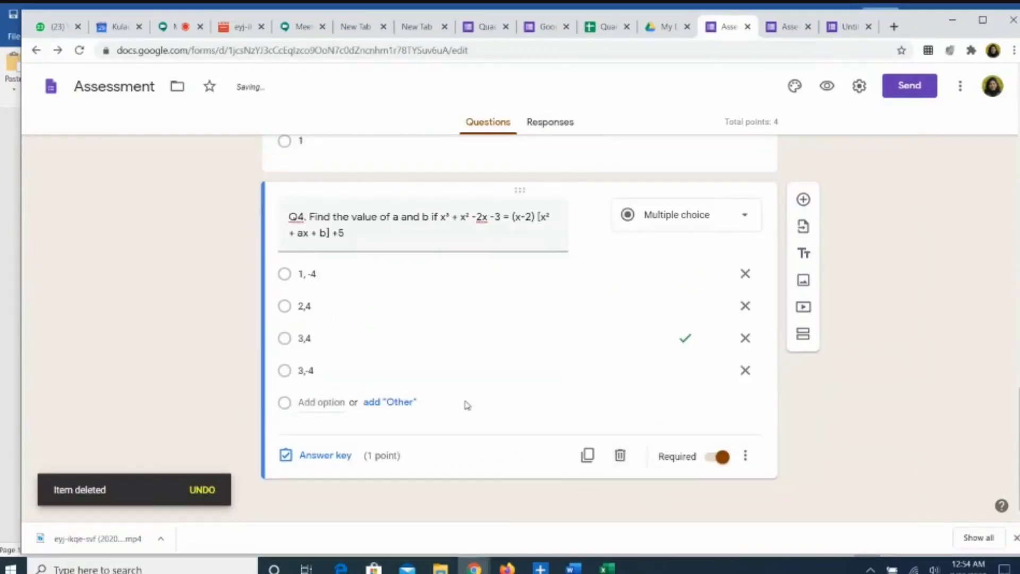
# Step: Preview the Quadratic Equations quiz as respondents see it
pyautogui.scroll(8, 487, 441)
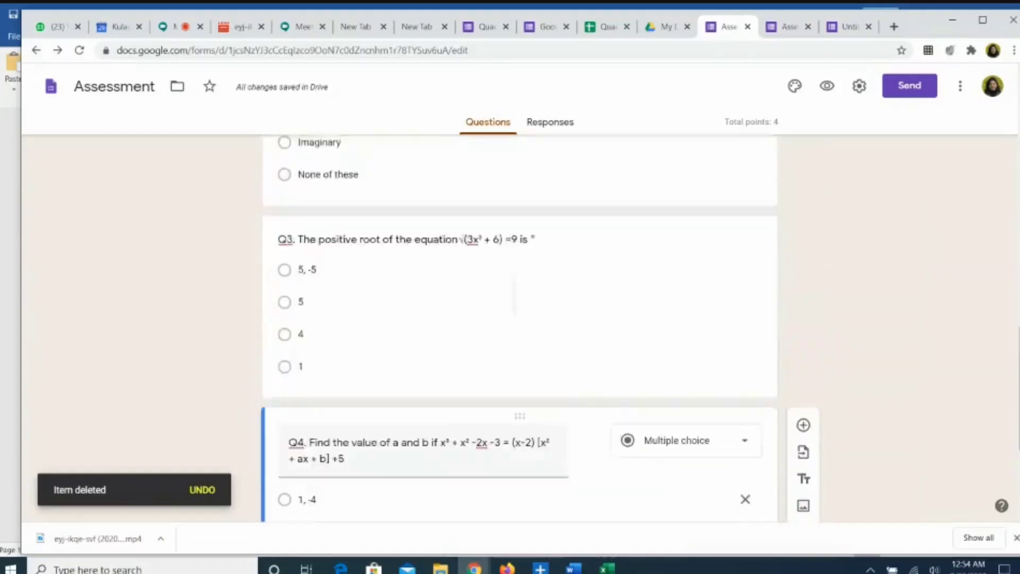
pyautogui.scroll(12, 520, 326)
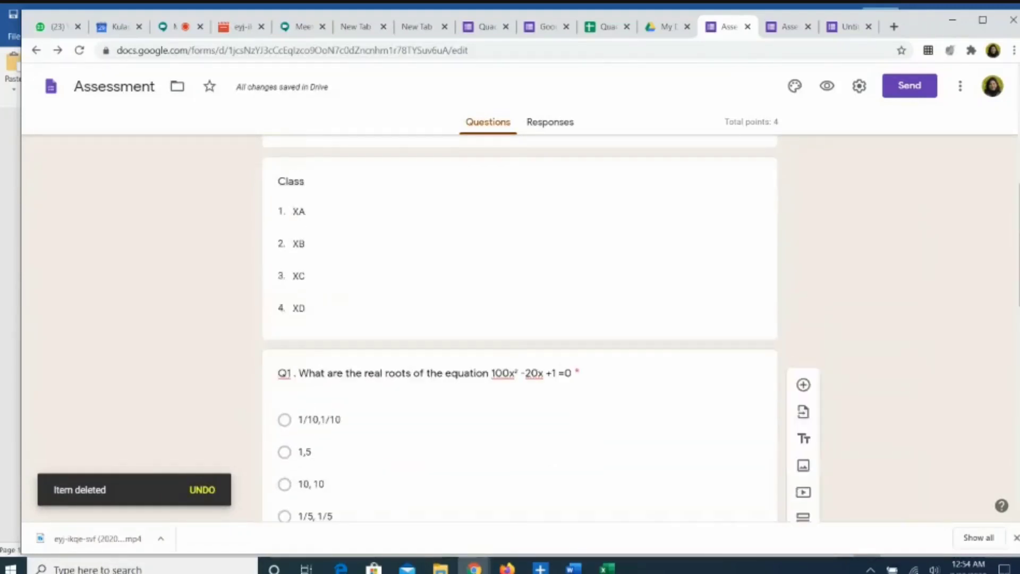
pyautogui.scroll(3, 520, 326)
pyautogui.scroll(-8, 519, 327)
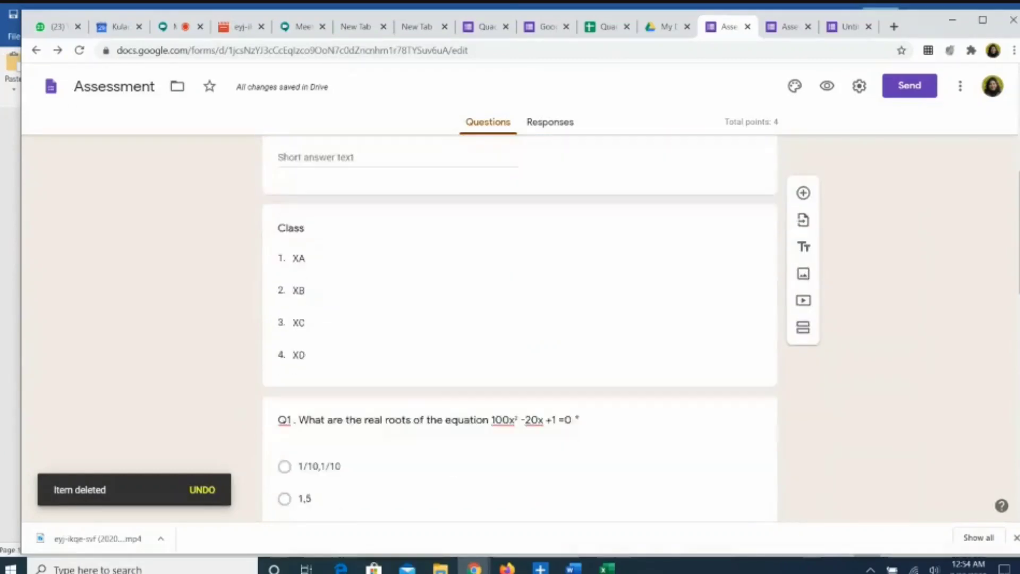
pyautogui.scroll(-10, 513, 327)
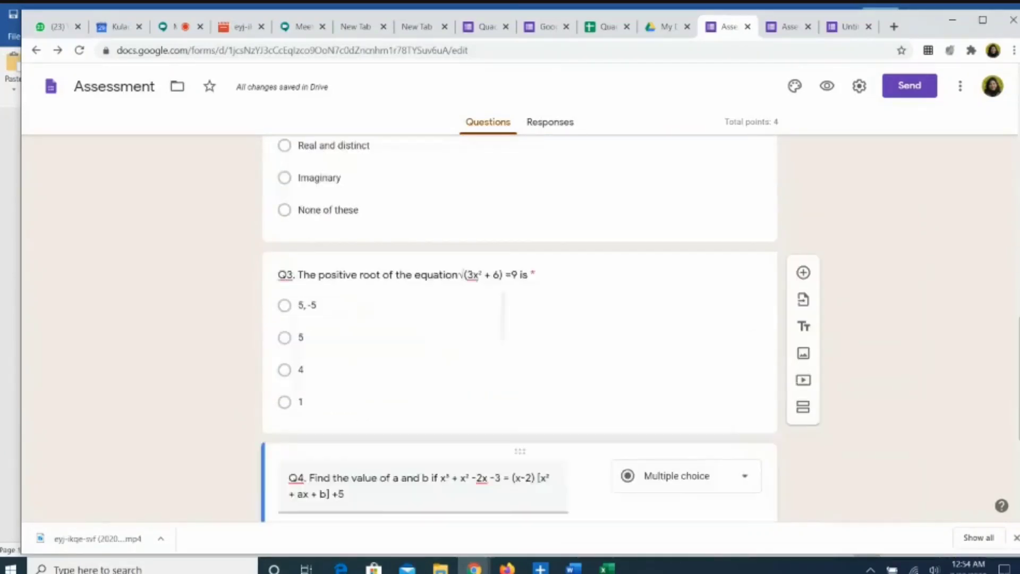
pyautogui.scroll(-3, 520, 326)
pyautogui.scroll(2, 519, 327)
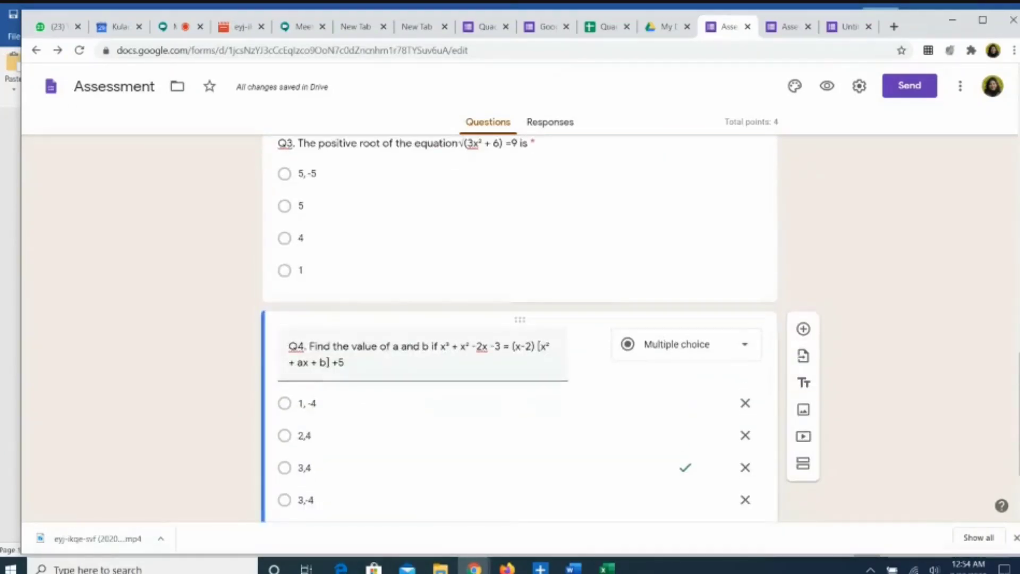
pyautogui.click(827, 86)
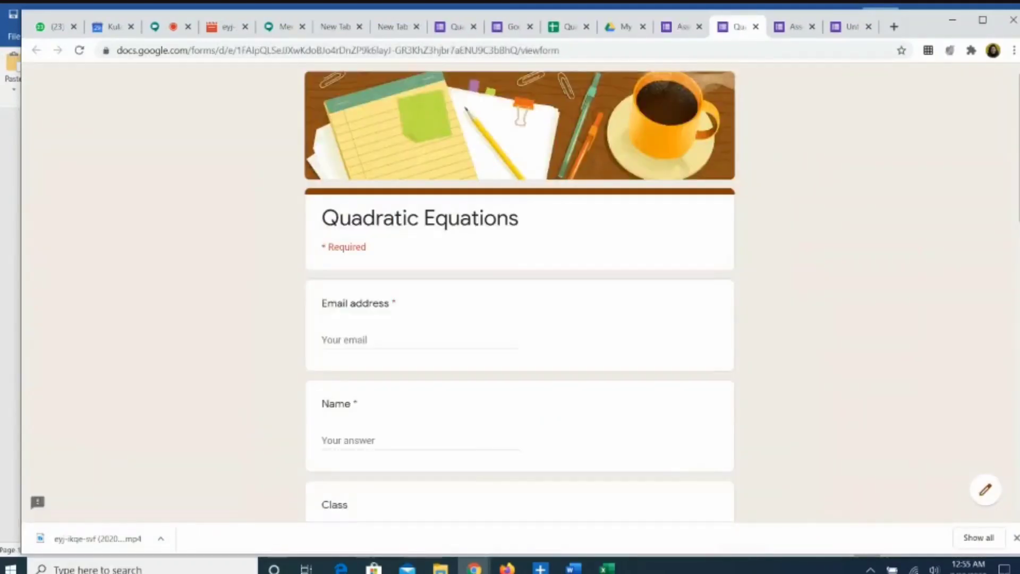
# Step: Scroll down through the previewed Quadratic Equations quiz
pyautogui.scroll(-7, 470, 489)
pyautogui.scroll(-6, 520, 287)
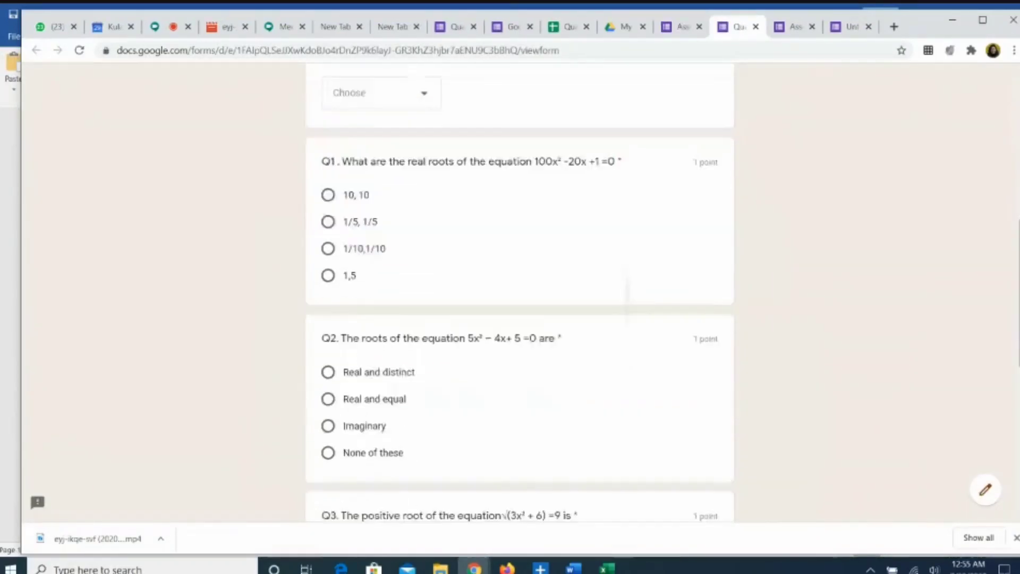
pyautogui.scroll(-4, 521, 287)
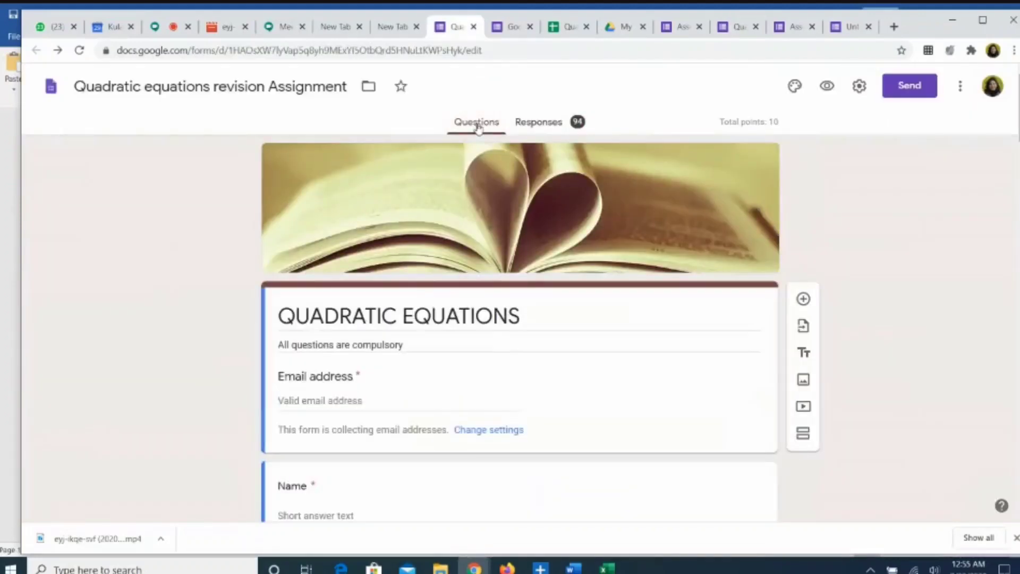
# Step: Scroll the revision form toward Q10 to compare it with the new Q4
pyautogui.scroll(-20, 477, 126)
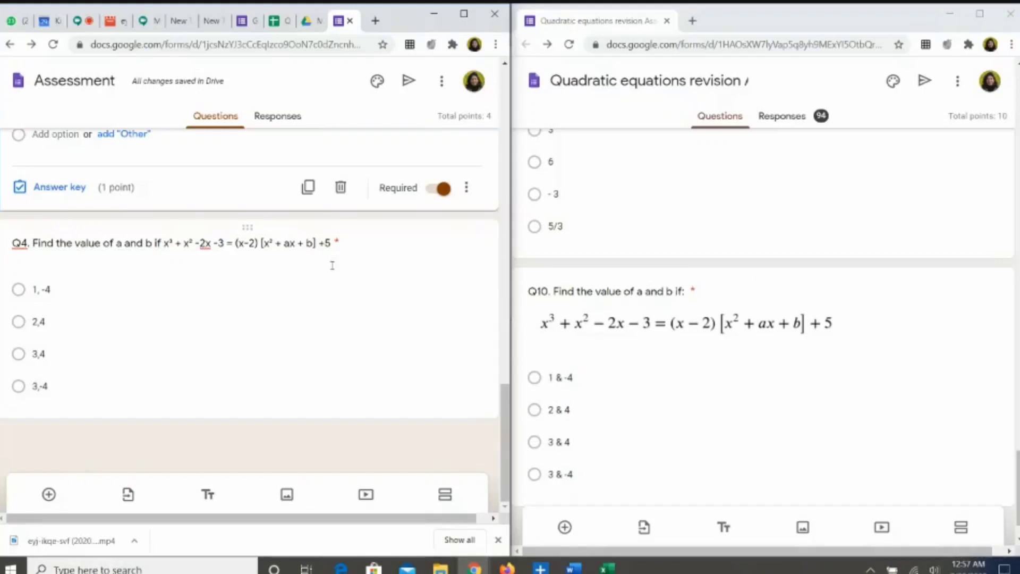
# Step: Close the revision form's window and maximize the Assessment form, scrolled back to its header
pyautogui.click(1012, 15)
pyautogui.click(1012, 15)
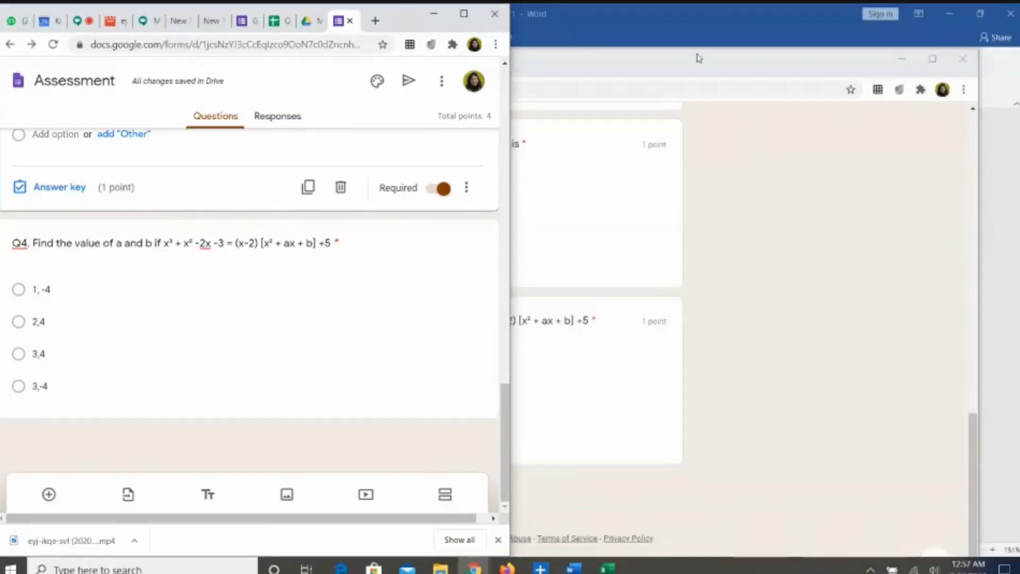
pyautogui.click(465, 16)
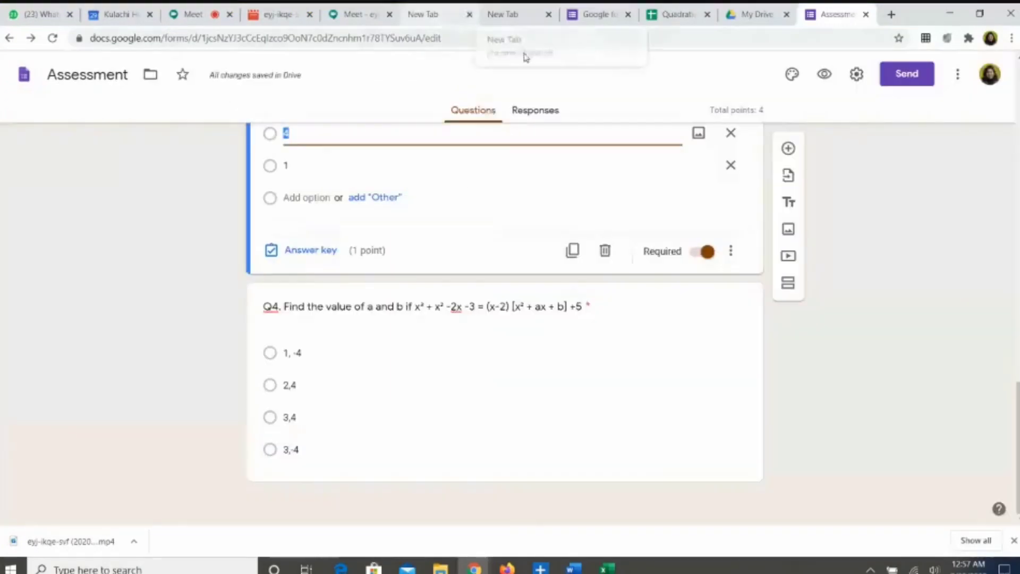
pyautogui.scroll(15, 505, 319)
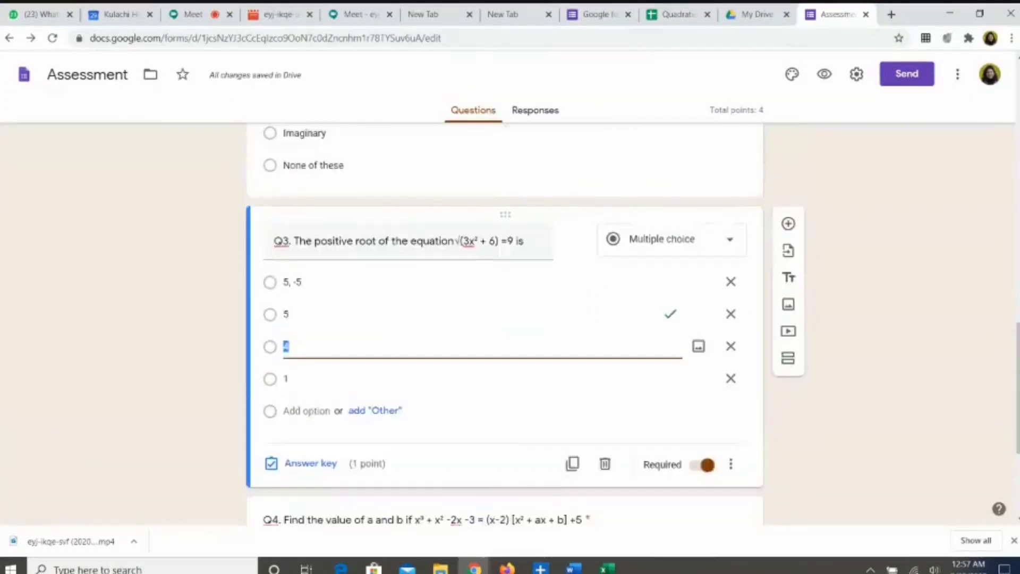
pyautogui.scroll(5, 505, 318)
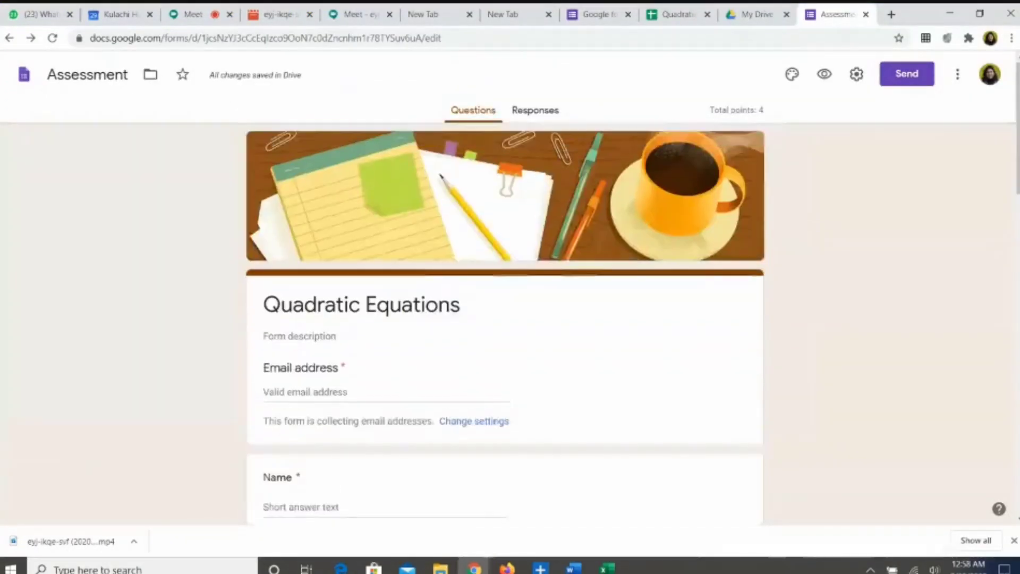
# Step: Copy the quiz's shortened forms.gle link from the Send form dialog
pyautogui.click(902, 79)
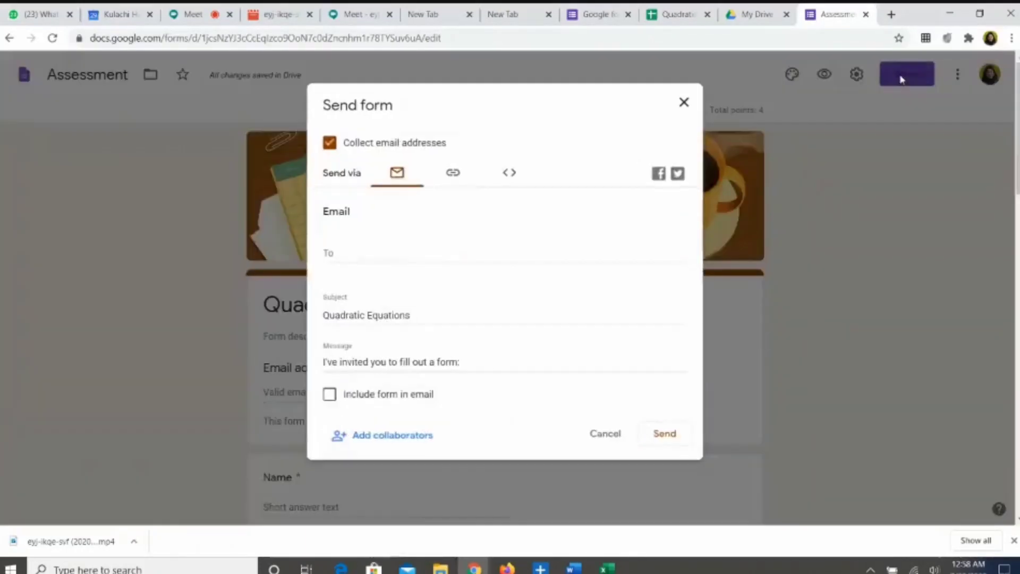
pyautogui.click(453, 174)
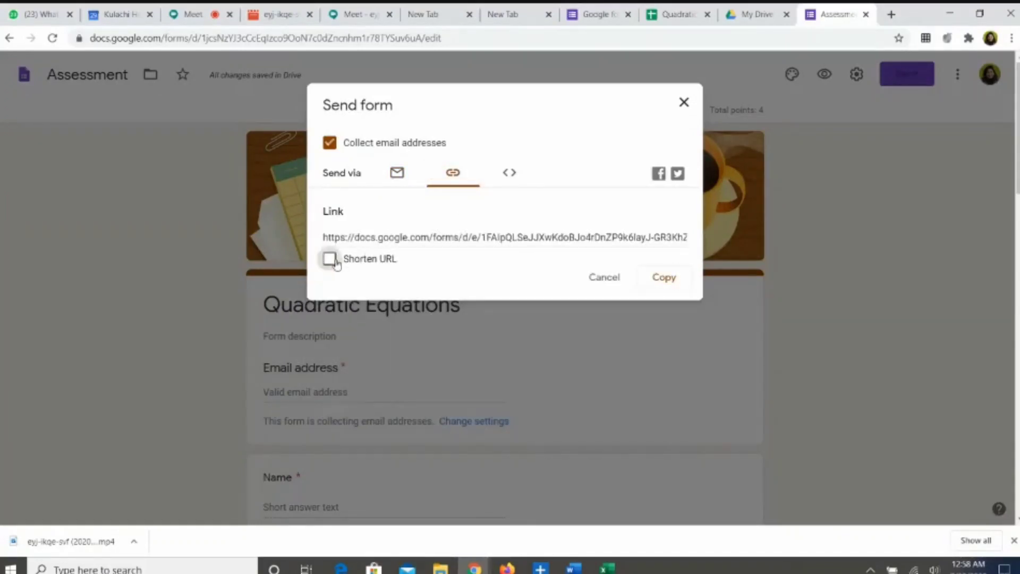
pyautogui.click(330, 259)
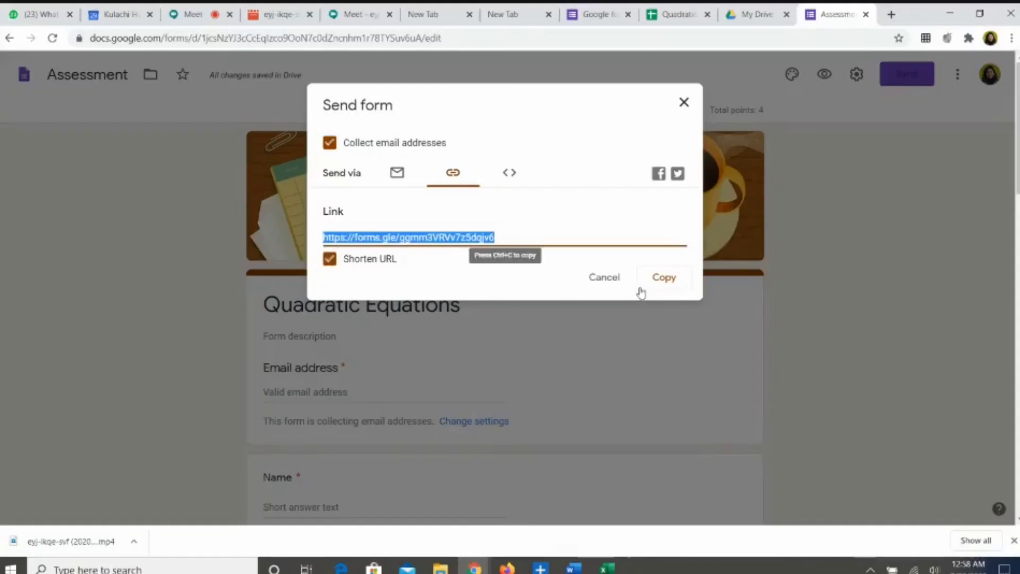
pyautogui.click(657, 288)
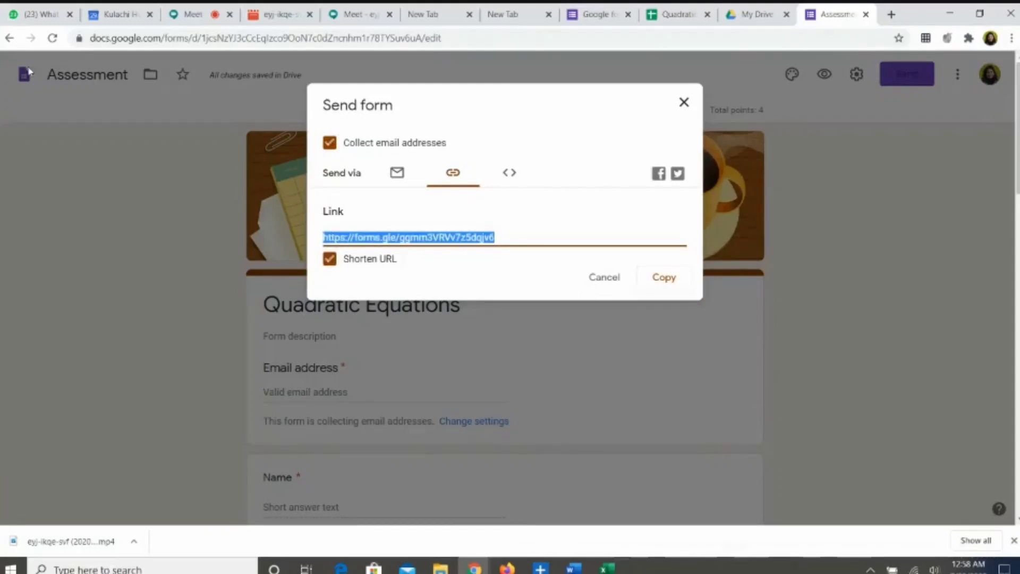
# Step: Send the copied quiz link to the contact's WhatsApp chat, then open the sent link
pyautogui.click(38, 15)
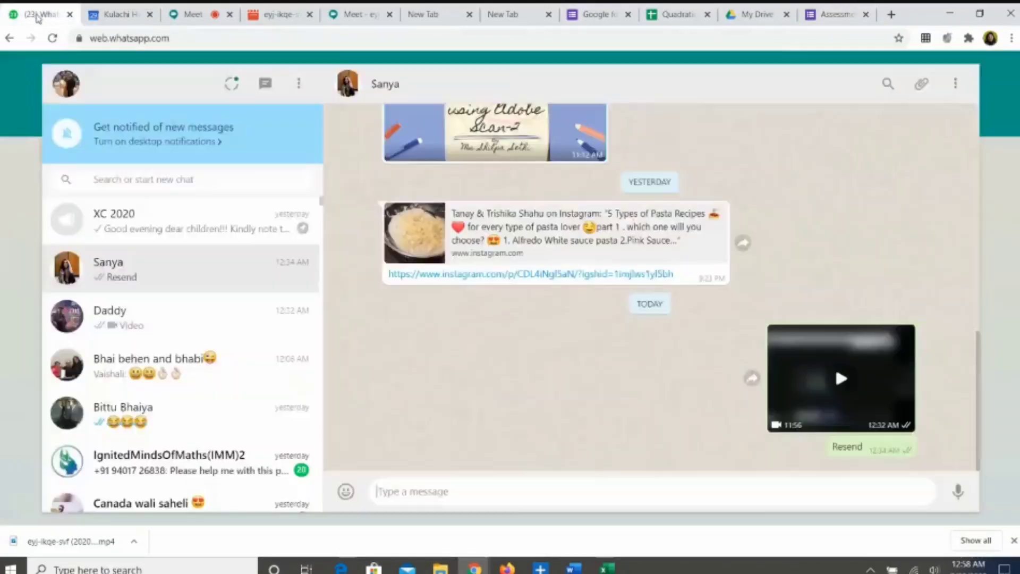
pyautogui.click(97, 191)
pyautogui.write('gee')
pyautogui.click(200, 313)
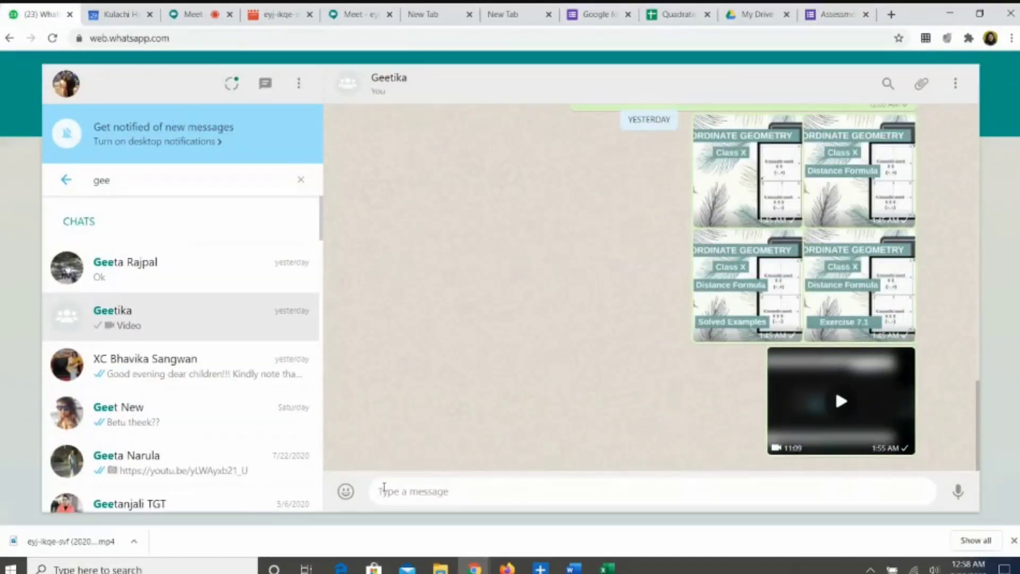
pyautogui.hotkey('ctrl', 'v')
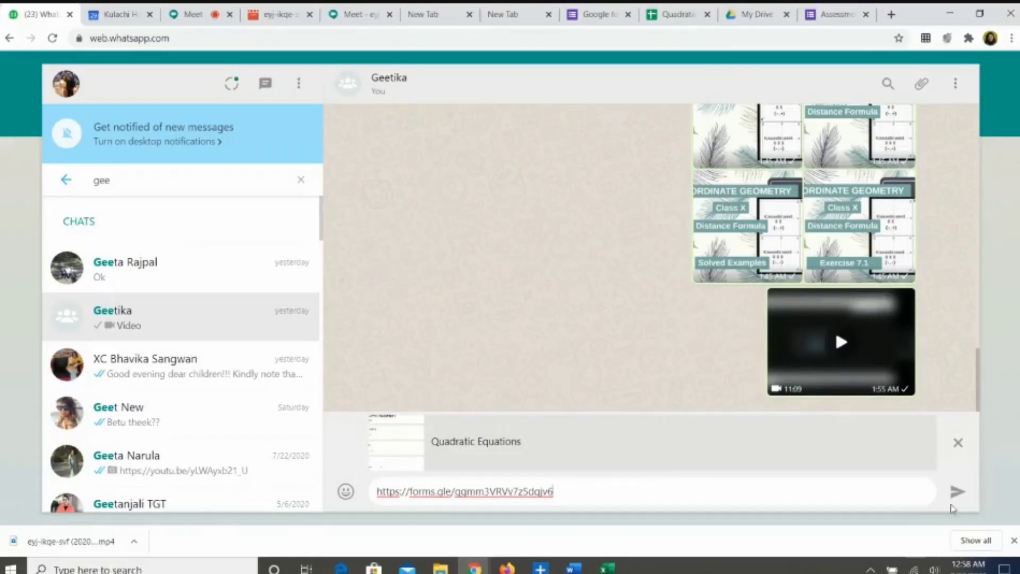
pyautogui.click(956, 493)
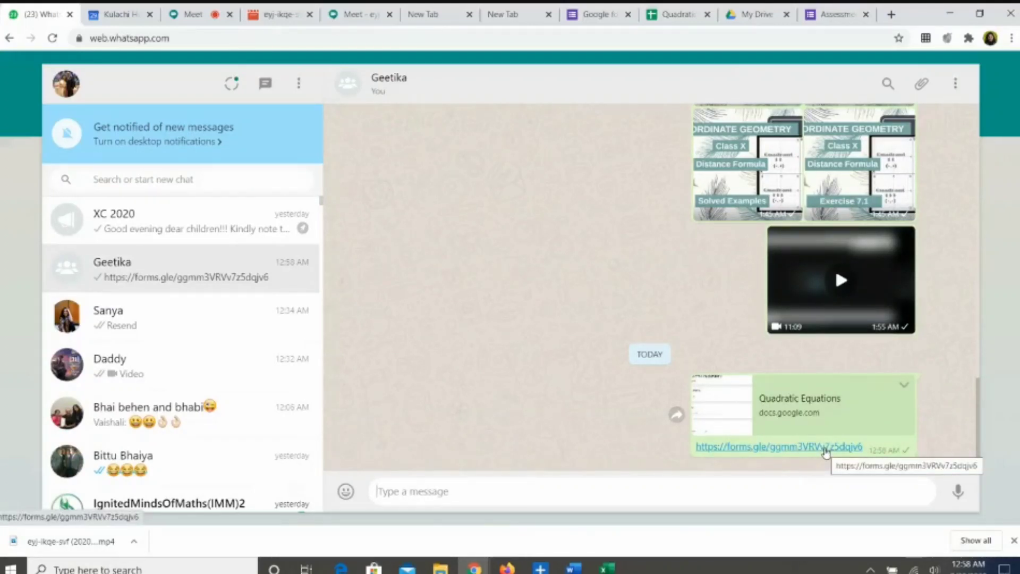
pyautogui.click(825, 452)
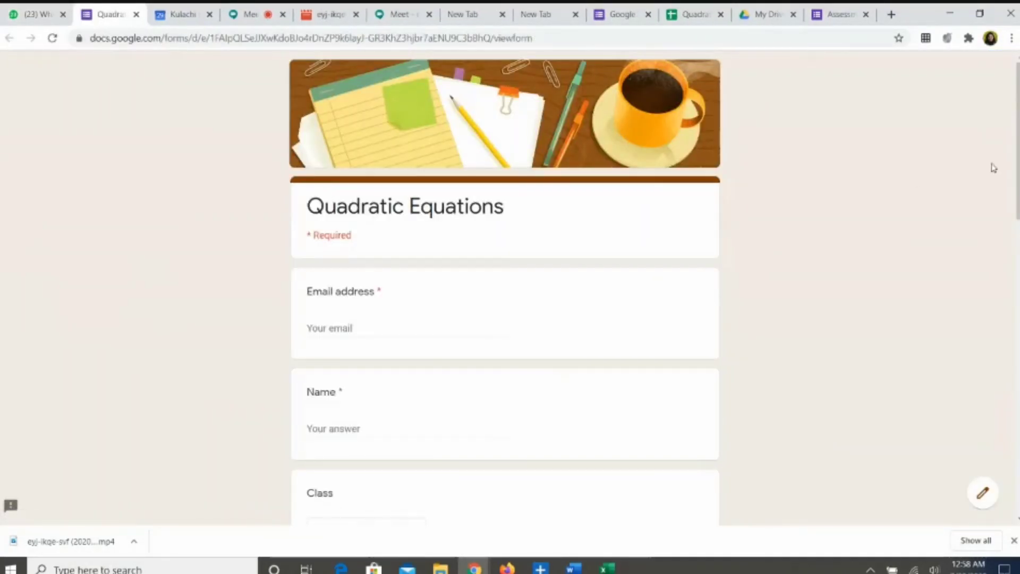
# Step: Fill in the respondent's email address and name, and choose class XA
pyautogui.click(322, 325)
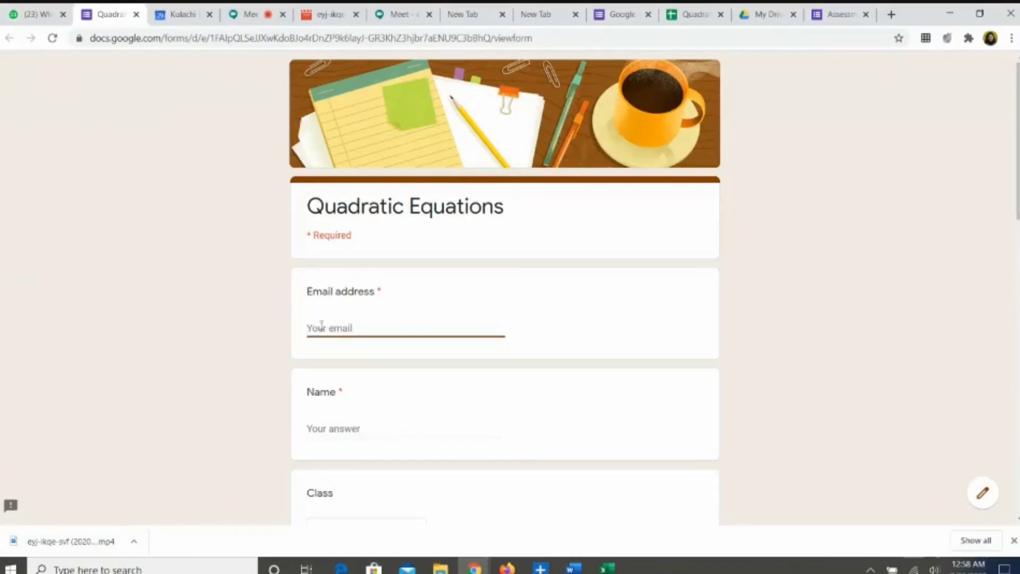
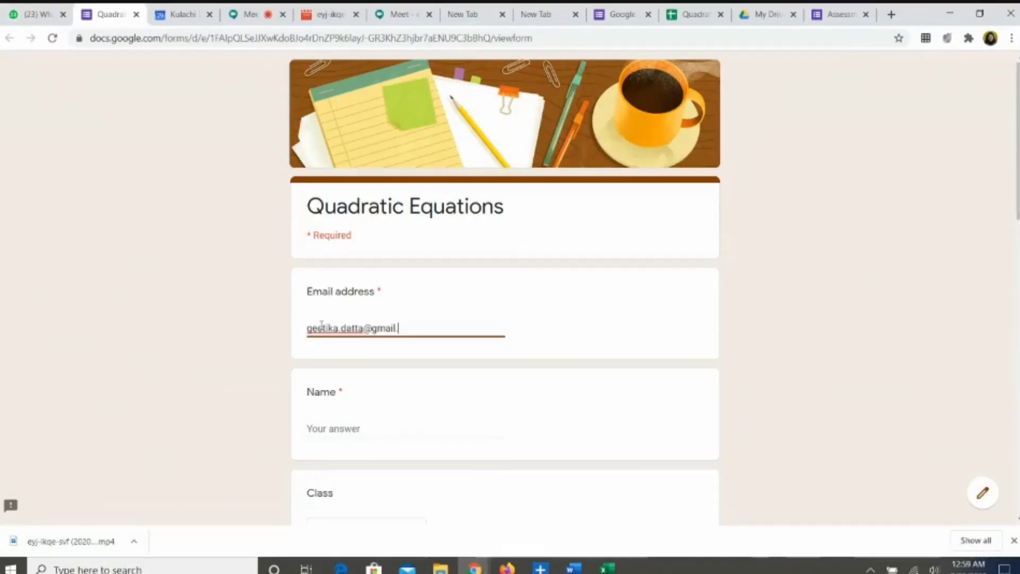
pyautogui.click(309, 427)
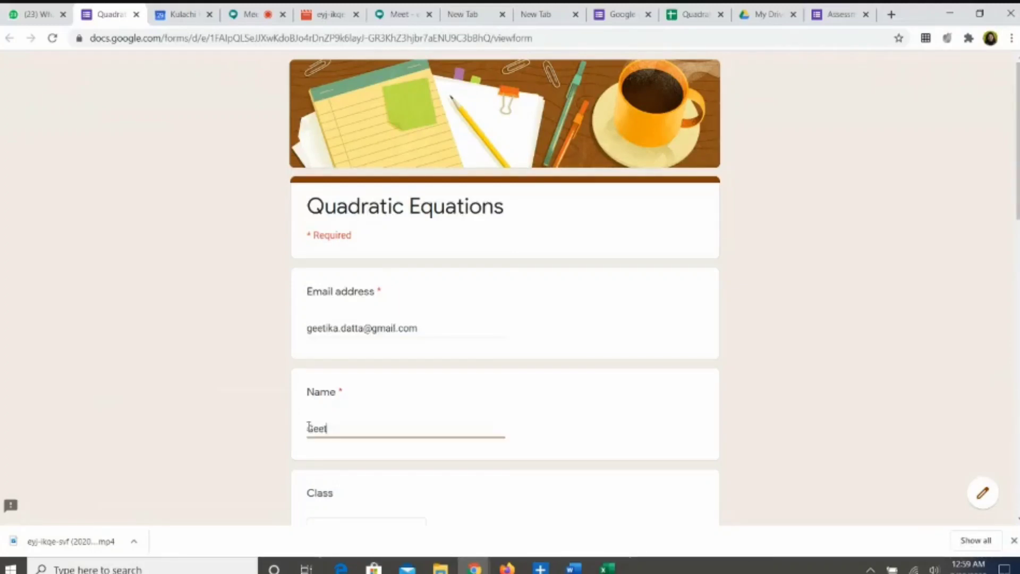
pyautogui.scroll(-3, 309, 427)
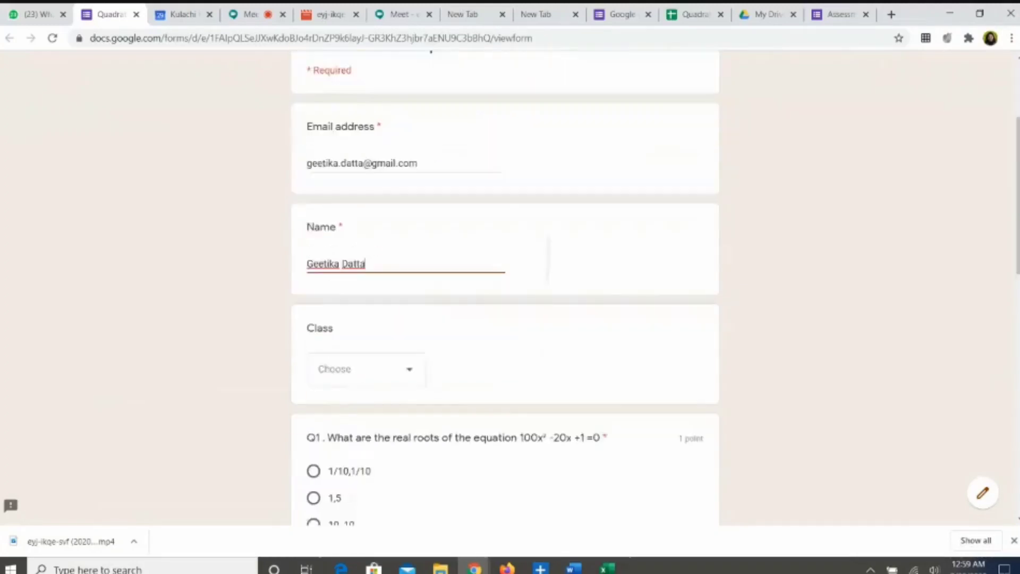
pyautogui.click(411, 360)
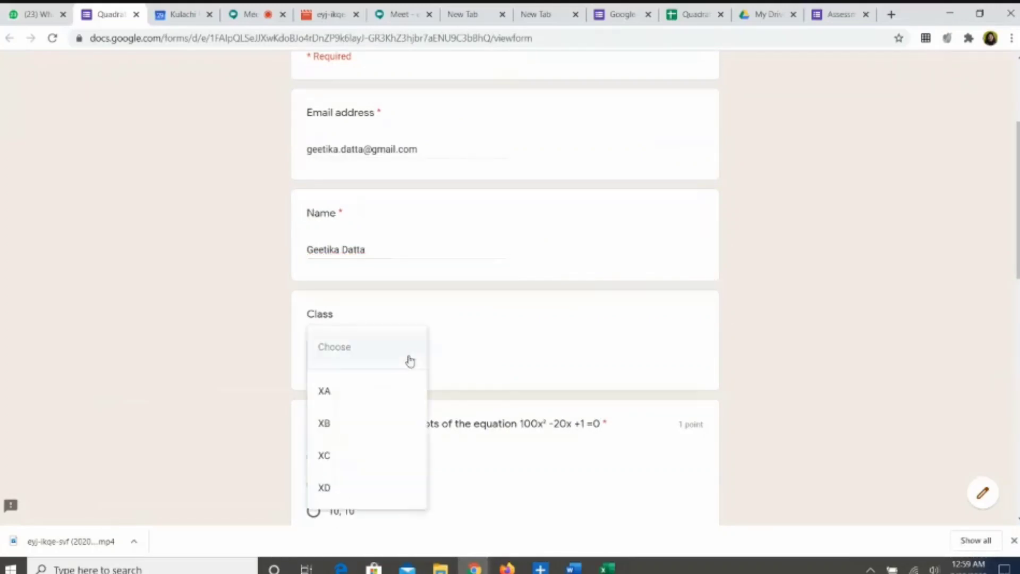
pyautogui.click(339, 397)
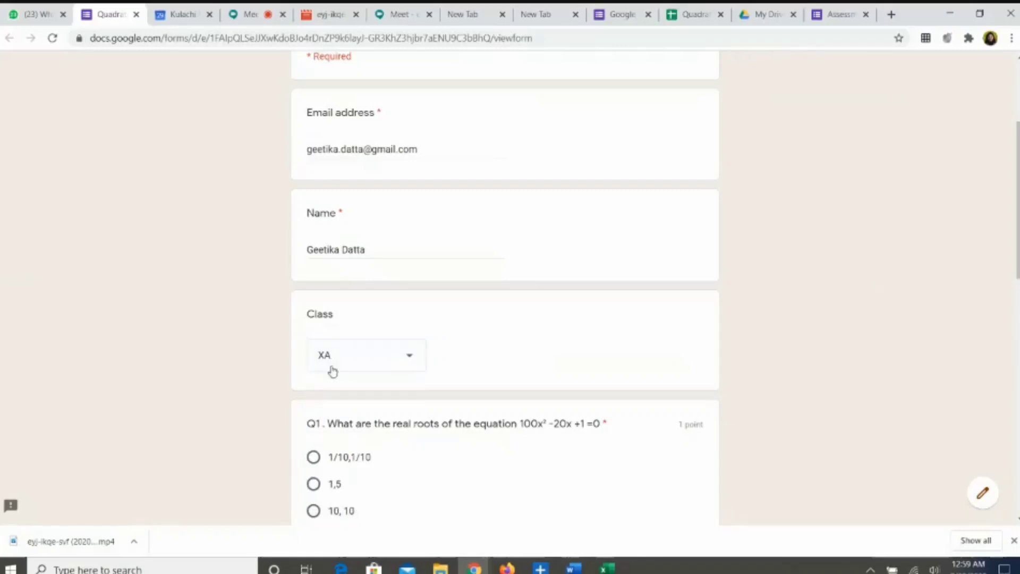
# Step: Answer Q1 1/10,1/10, Q2 Imaginary, Q3 5, Q4 1, -4, and submit
pyautogui.scroll(-3, 382, 449)
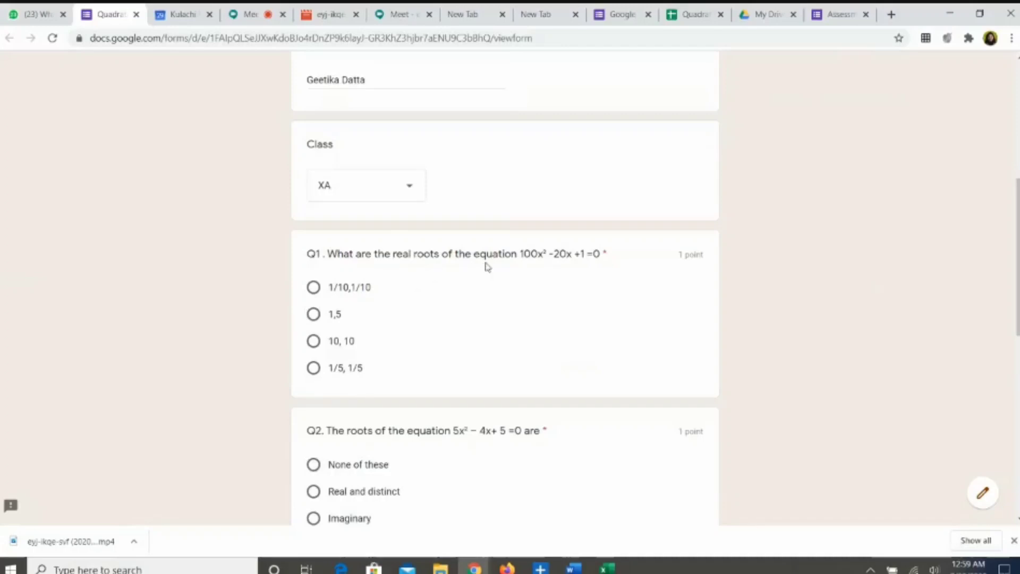
pyautogui.click(314, 288)
pyautogui.scroll(-3, 393, 332)
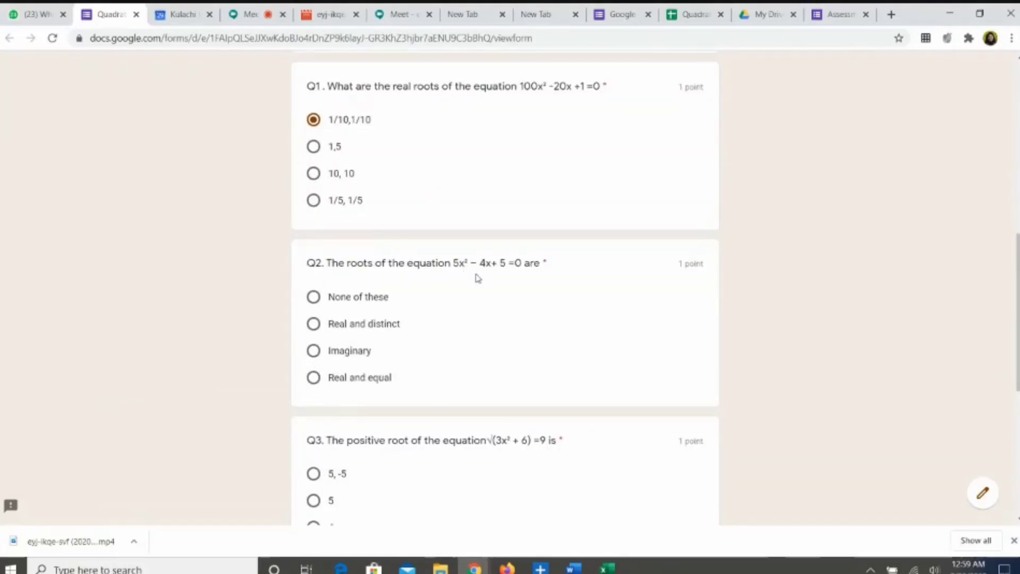
pyautogui.click(313, 351)
pyautogui.scroll(-4, 478, 365)
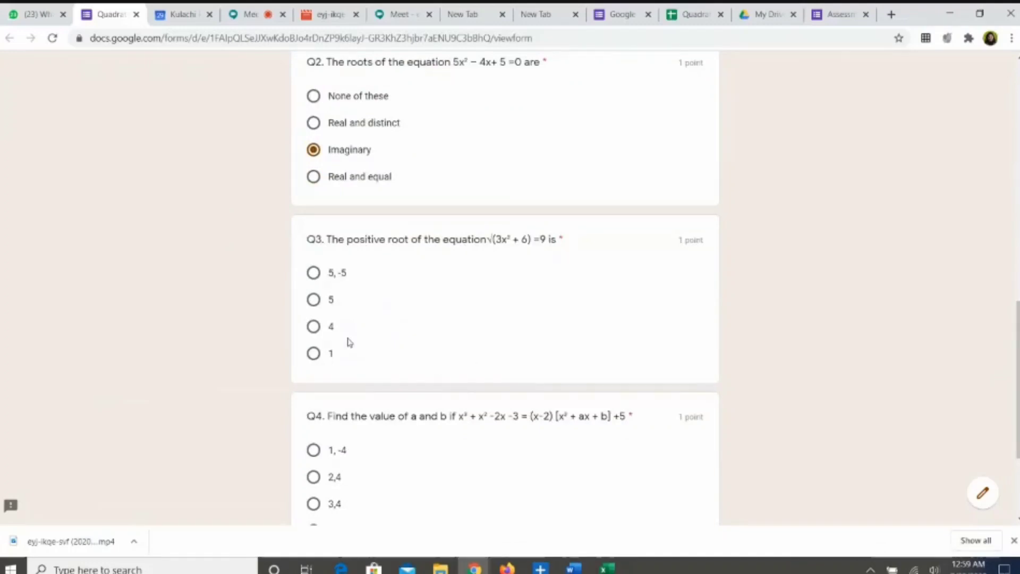
pyautogui.click(314, 300)
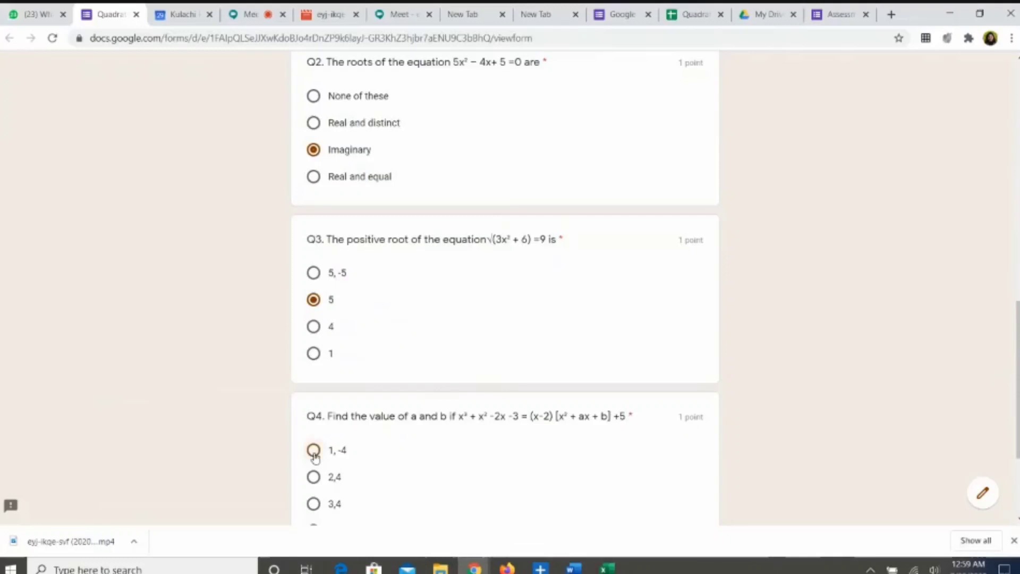
pyautogui.click(314, 451)
pyautogui.scroll(-3, 297, 436)
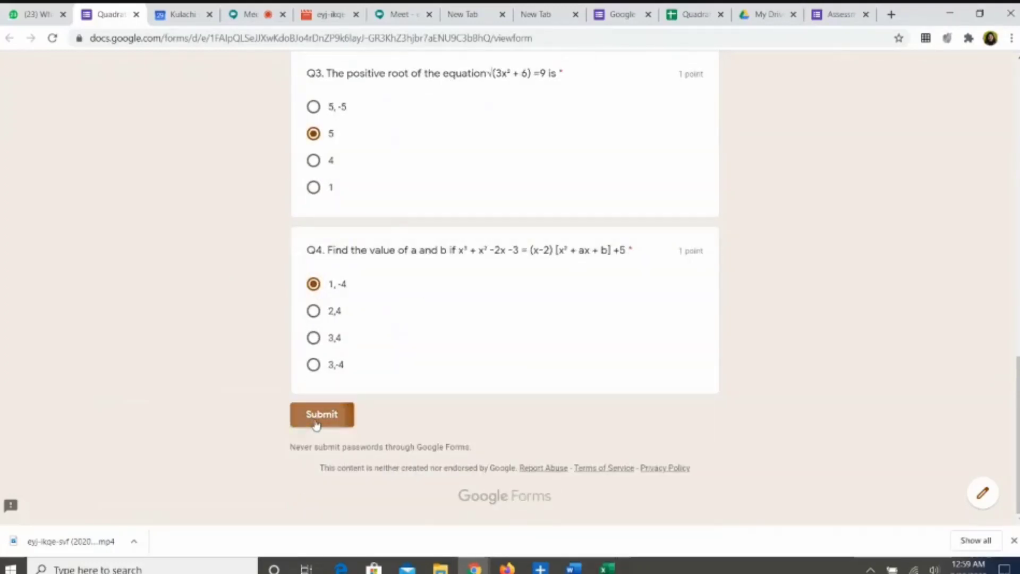
pyautogui.click(315, 419)
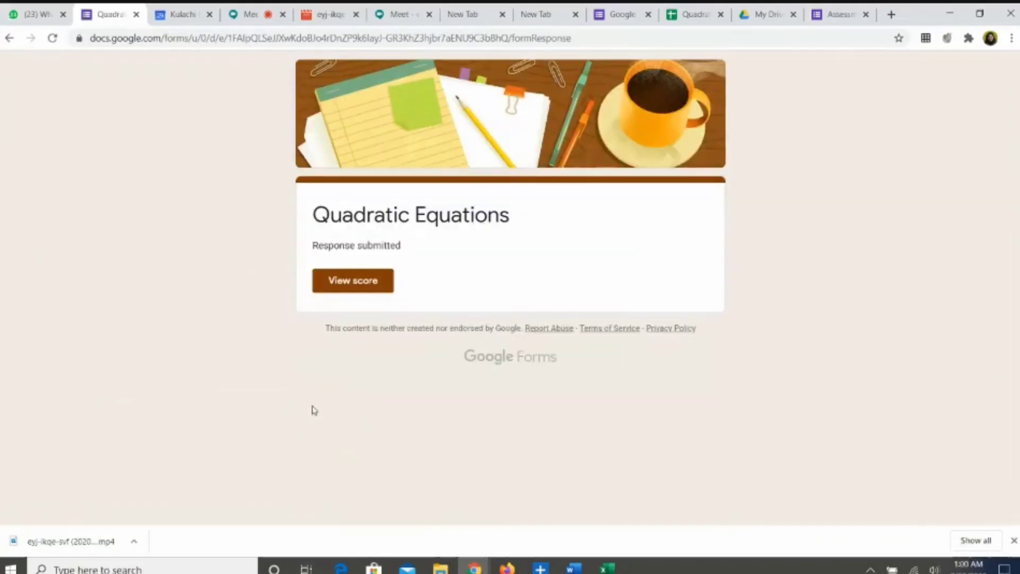
# Step: Open the 3/4 score page and scroll down to Q4's correct answer 3,4
pyautogui.click(356, 285)
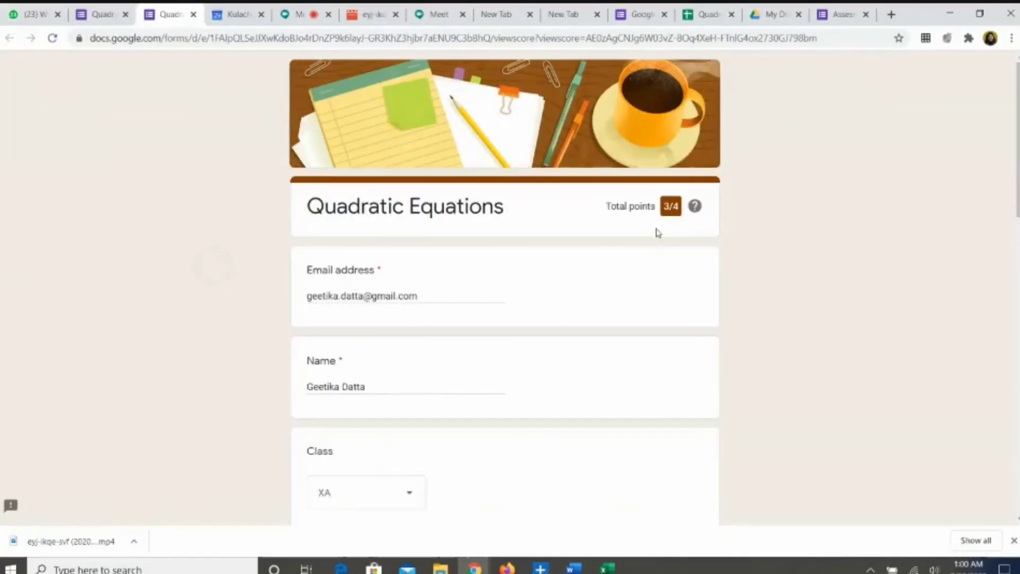
pyautogui.doubleClick(318, 270)
pyautogui.scroll(-6, 707, 257)
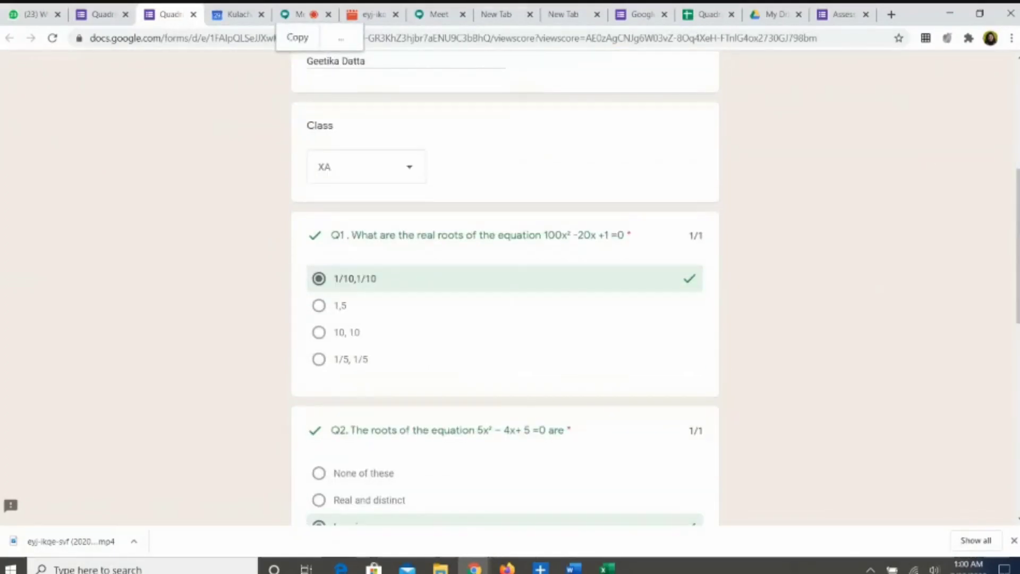
pyautogui.scroll(-3, 505, 287)
pyautogui.scroll(-5, 505, 287)
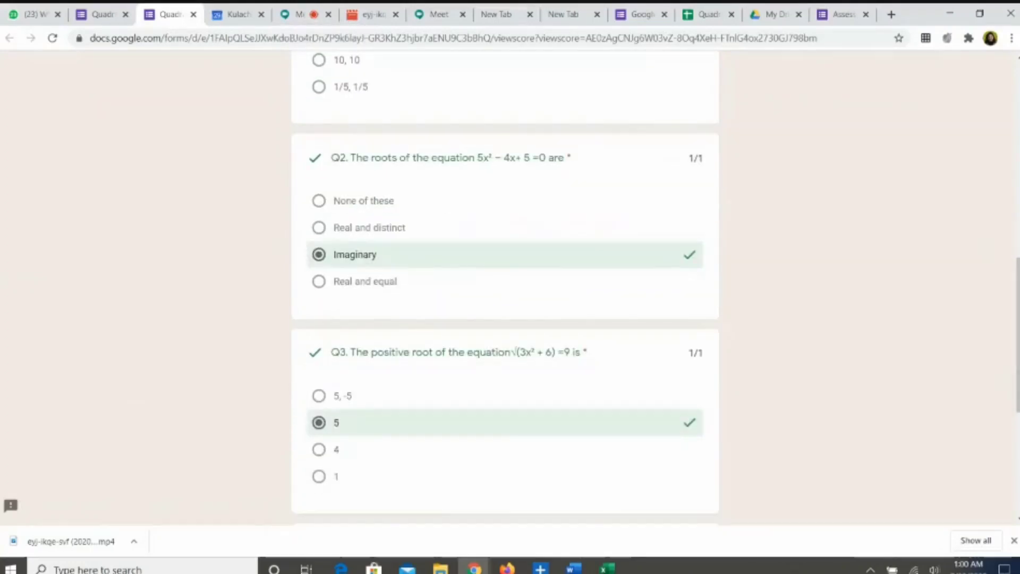
pyautogui.scroll(-3, 676, 266)
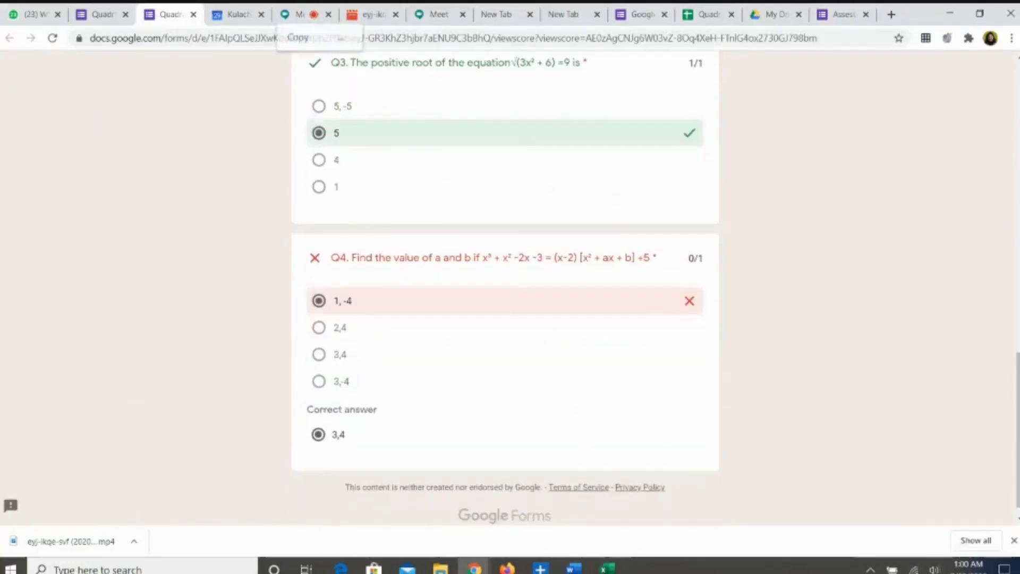